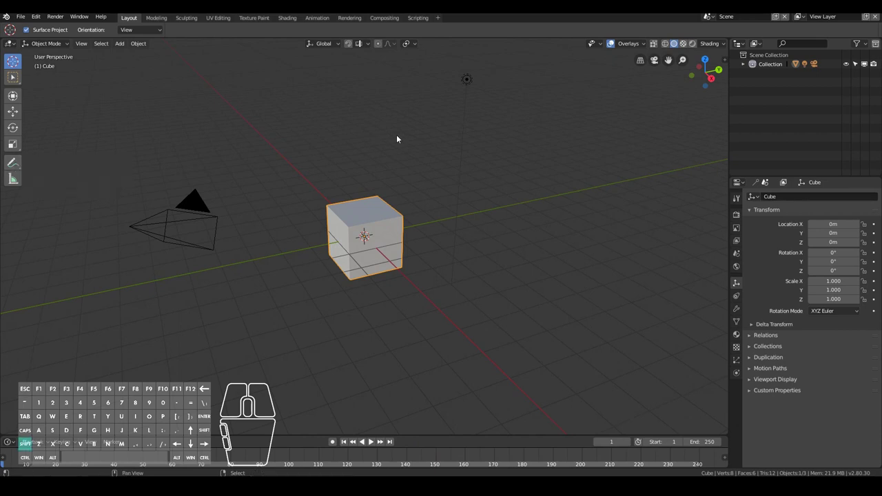
key(shift+a)
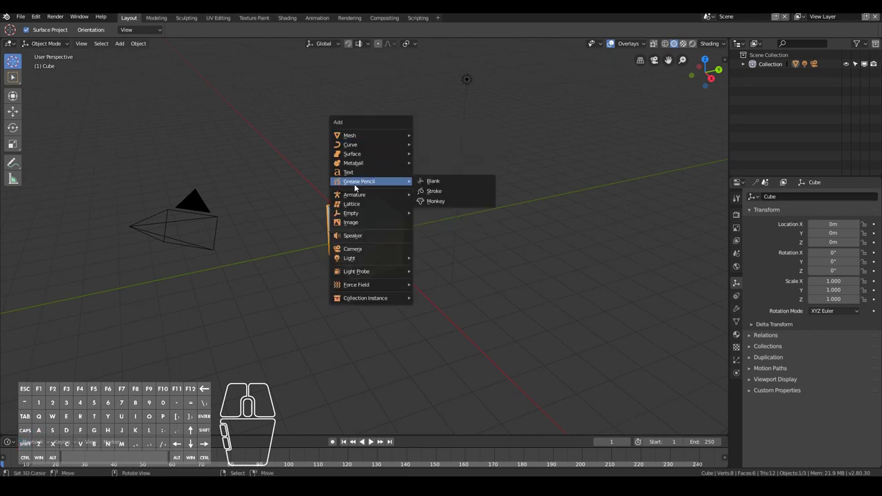
mouse_move(375, 184)
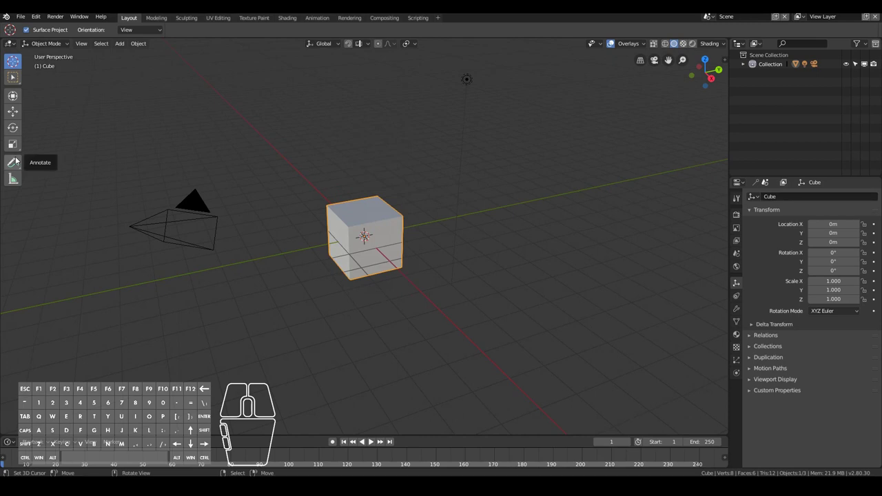
key(shift+a)
mouse_move(318, 218)
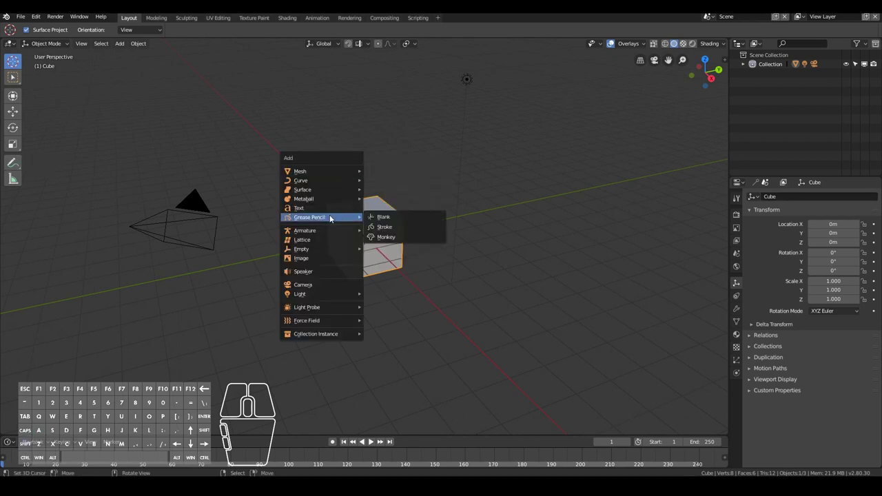
Annotate the cube with a hand-drawn arrow pointing at it and the handwritten note "work on this"
click(13, 163)
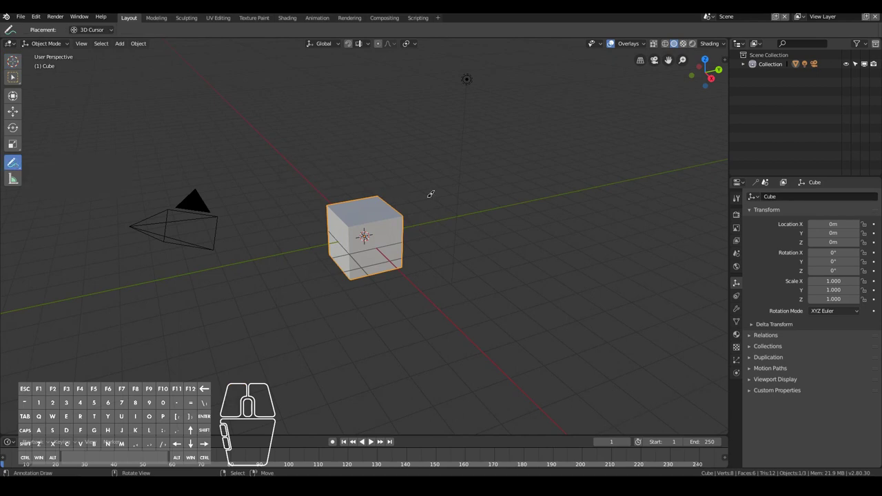
drag(408, 197, 462, 173)
drag(409, 191, 416, 199)
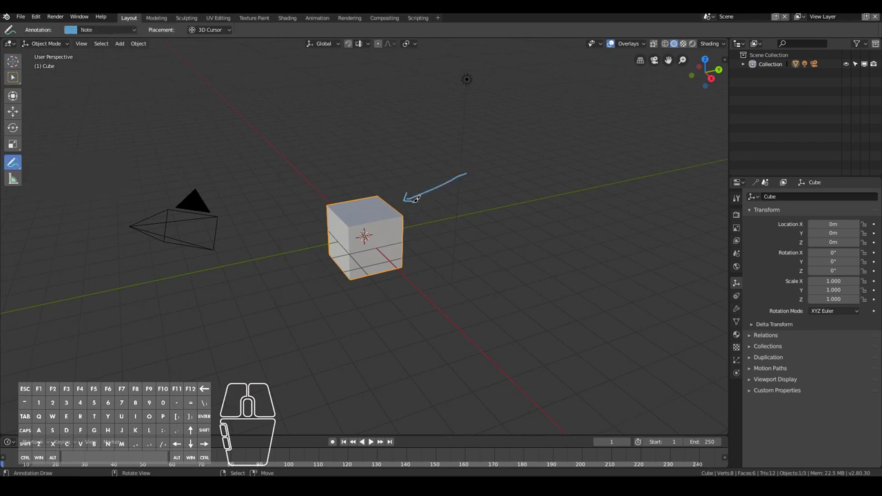
mouse_move(477, 160)
mouse_down()
mouse_move(492, 164)
mouse_move(502, 140)
mouse_move(547, 151)
mouse_move(574, 144)
mouse_up()
drag(575, 144, 585, 138)
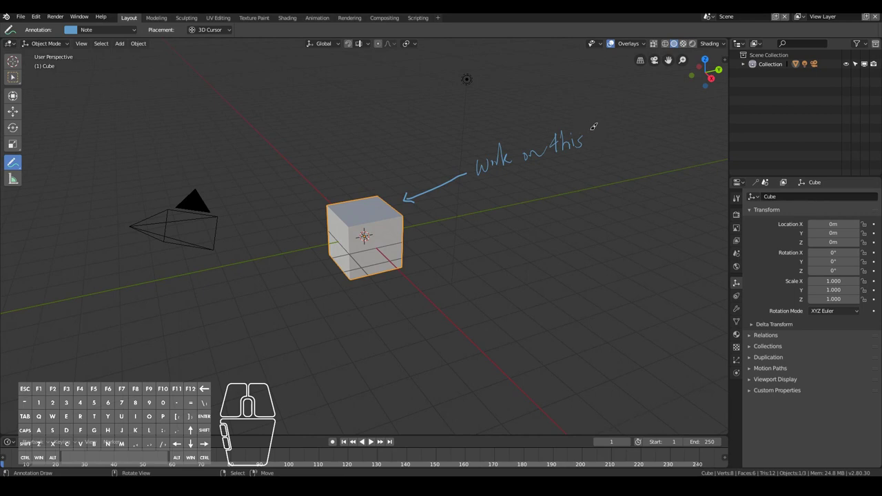
drag(531, 155, 560, 152)
drag(495, 158, 498, 160)
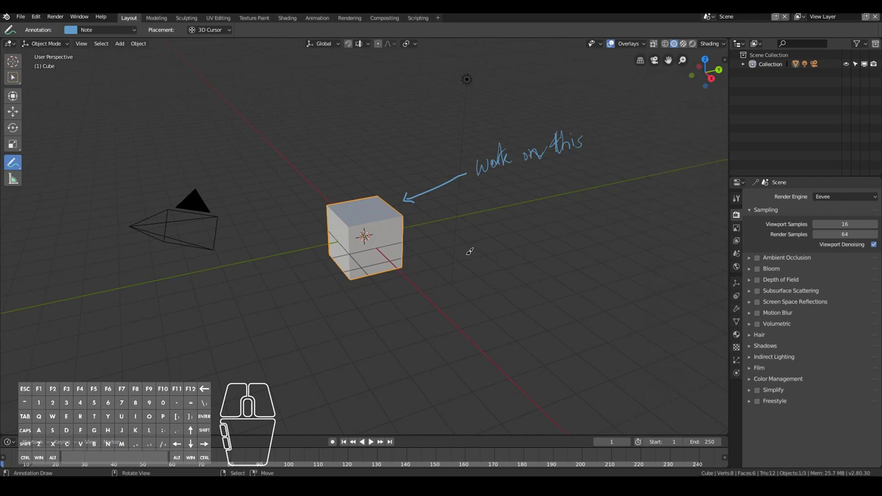
Add a second annotation layer and change the colour of the original Note layer to green
key(n)
key(n)
click(726, 60)
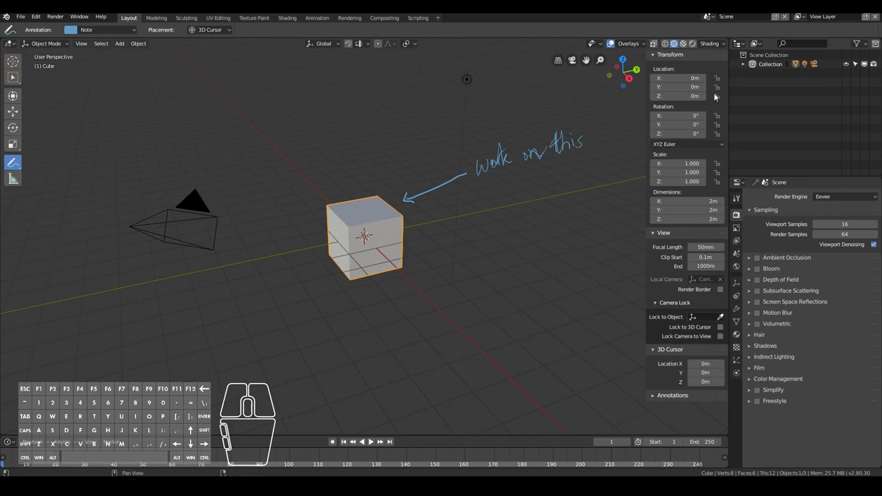
click(652, 396)
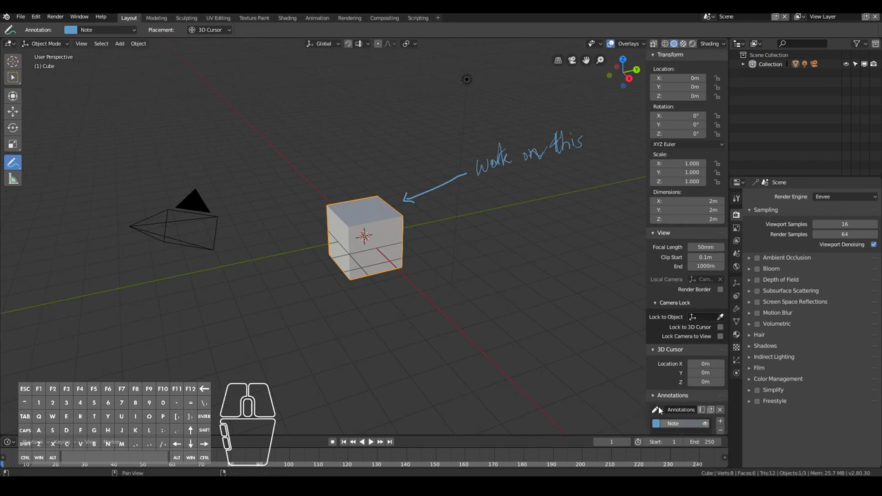
click(727, 390)
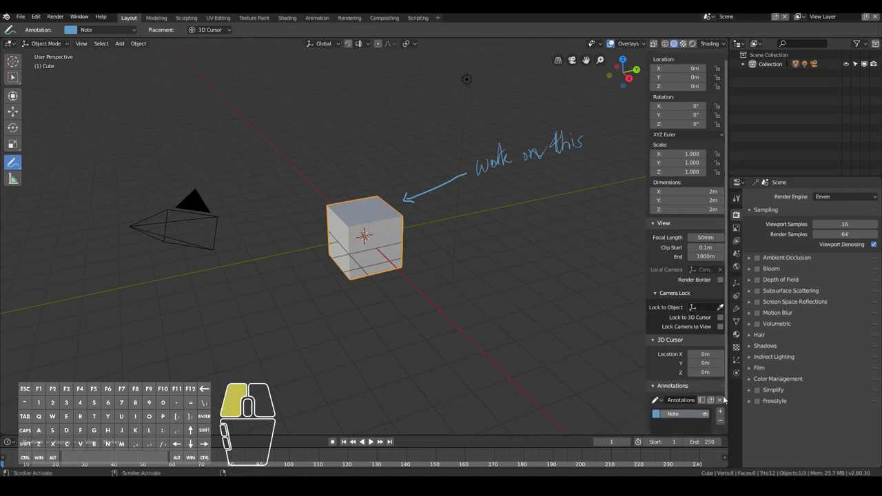
click(720, 376)
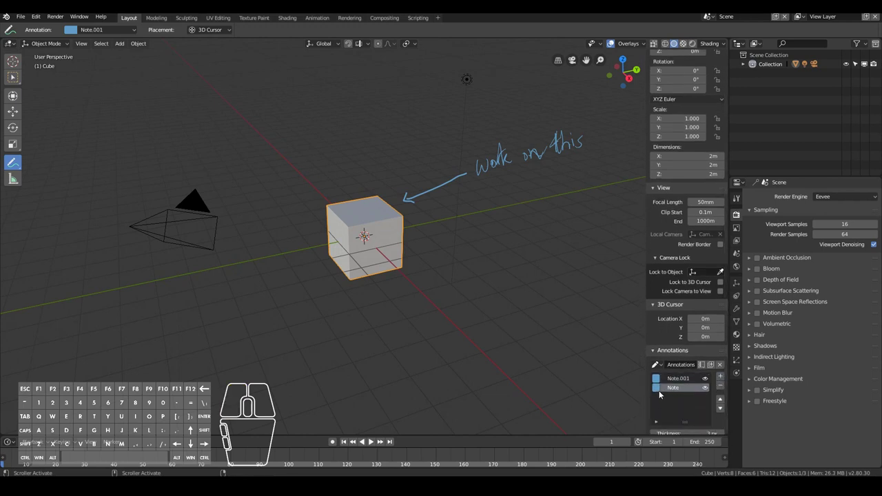
click(659, 390)
click(670, 298)
On the Note.001 layer, handwrite "send to manager for approval" beside the cube with an arrow pointing at it
click(672, 380)
mouse_move(431, 233)
mouse_down()
mouse_move(459, 251)
mouse_move(437, 227)
mouse_move(483, 245)
mouse_move(514, 237)
mouse_move(512, 249)
mouse_up()
drag(509, 240, 522, 239)
mouse_move(489, 269)
mouse_down()
mouse_move(518, 266)
mouse_move(525, 274)
mouse_up()
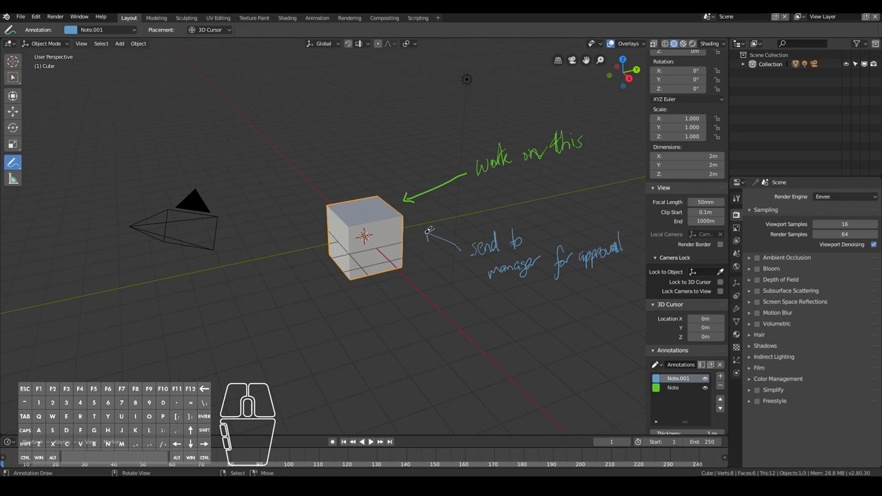
drag(428, 230, 435, 232)
Examine how the two annotations look from different viewing angles around the cube
mouse_move(379, 252)
middle_down()
mouse_move(479, 243)
mouse_move(486, 260)
mouse_move(461, 250)
mouse_move(390, 253)
middle_up()
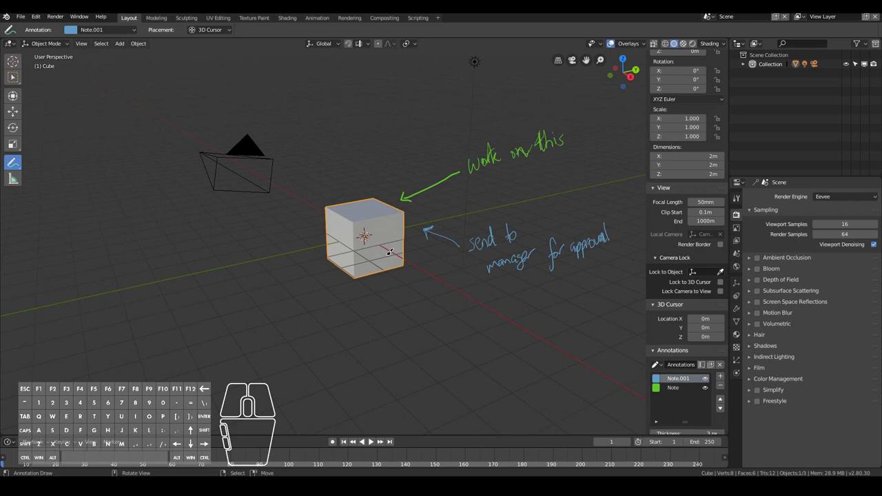
middle_drag(390, 252, 179, 313)
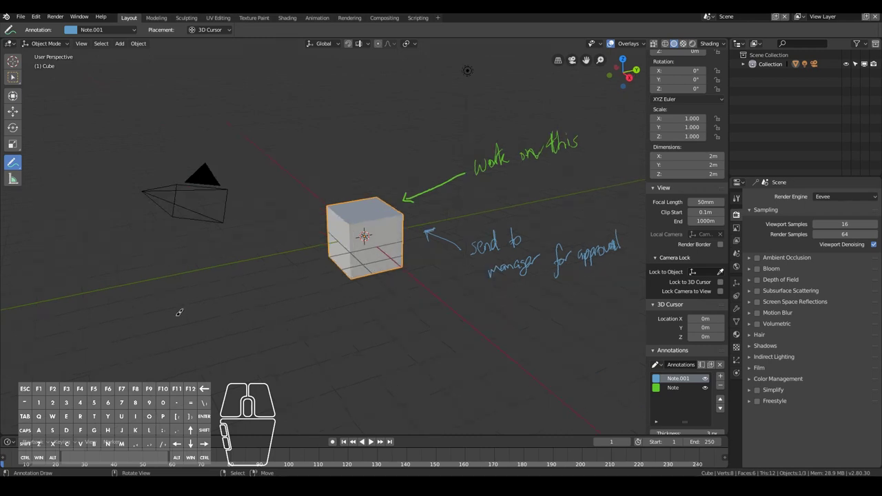
mouse_move(163, 218)
middle_down()
mouse_move(418, 301)
mouse_move(470, 235)
mouse_move(461, 260)
mouse_move(517, 260)
mouse_move(486, 241)
mouse_move(448, 238)
middle_up()
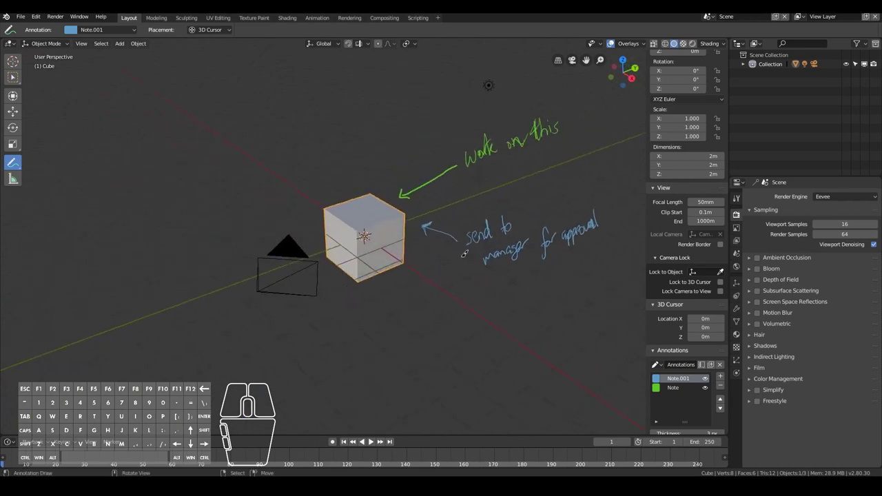
key(KP_4)
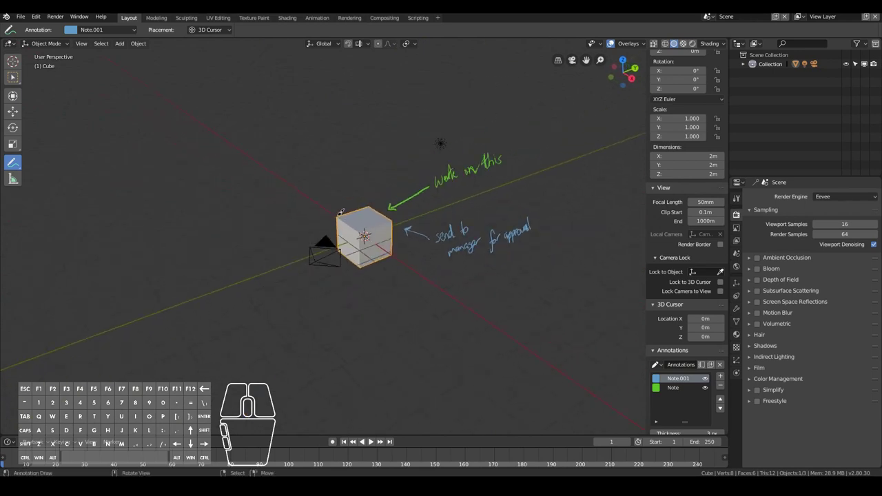
key(KP_4)
key(KP_6)
key(KP_6)
key(KP_8)
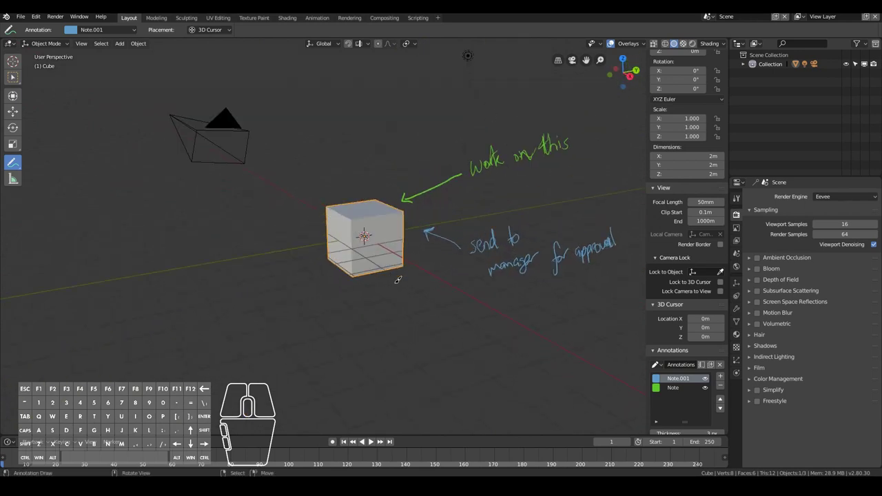
Hide the sidebar and place the 3D cursor in the empty area well away from the cube
key(n)
scroll(439, 293, down, 2)
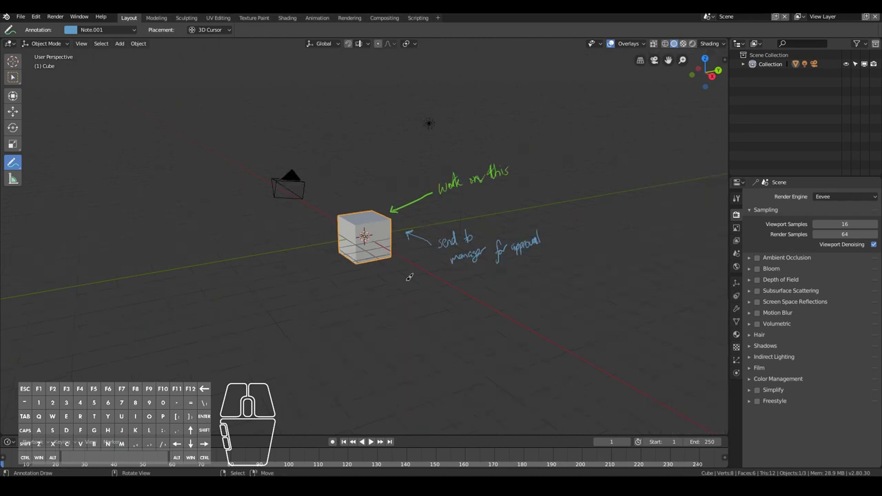
mouse_move(405, 278)
middle_down()
mouse_move(417, 277)
mouse_move(404, 278)
middle_up()
drag(668, 60, 837, 79)
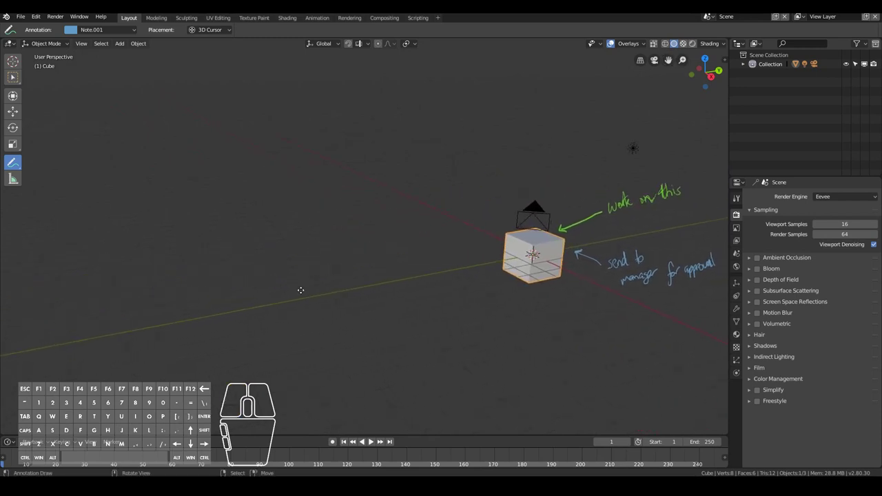
click(12, 61)
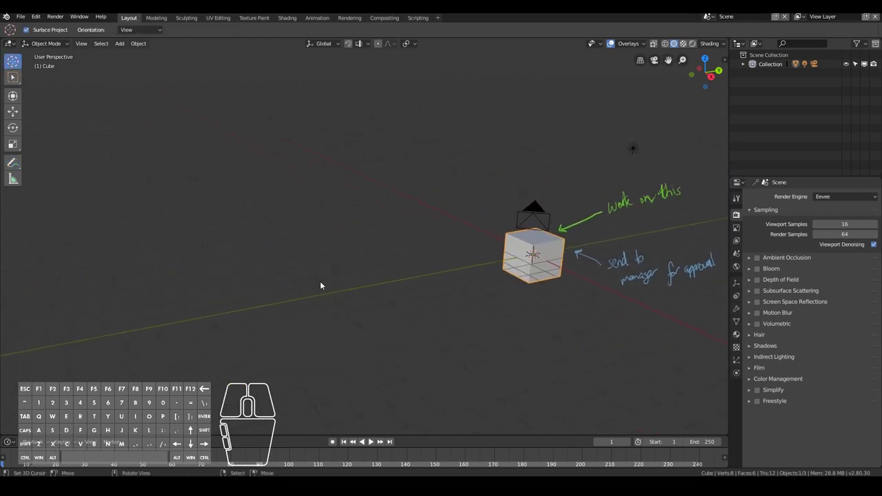
click(295, 286)
Add a Blank Grease Pencil object at the 3D cursor and move it slightly off to the side
key(shift+a)
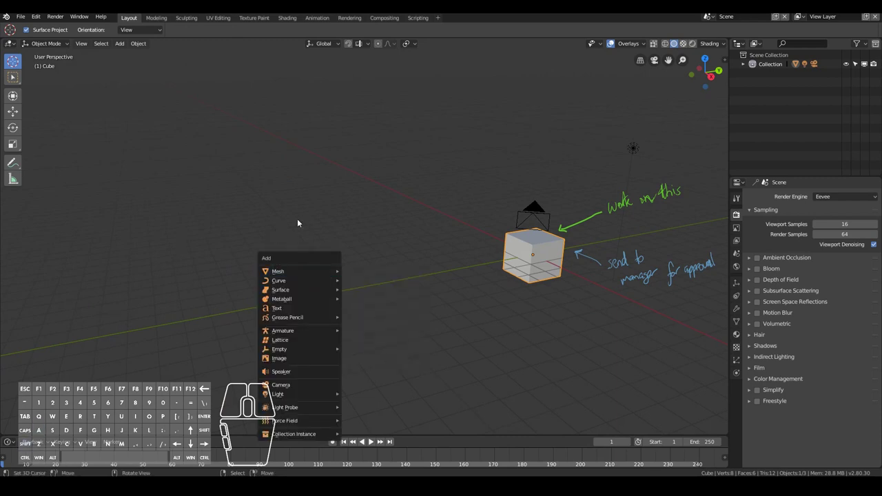
click(118, 44)
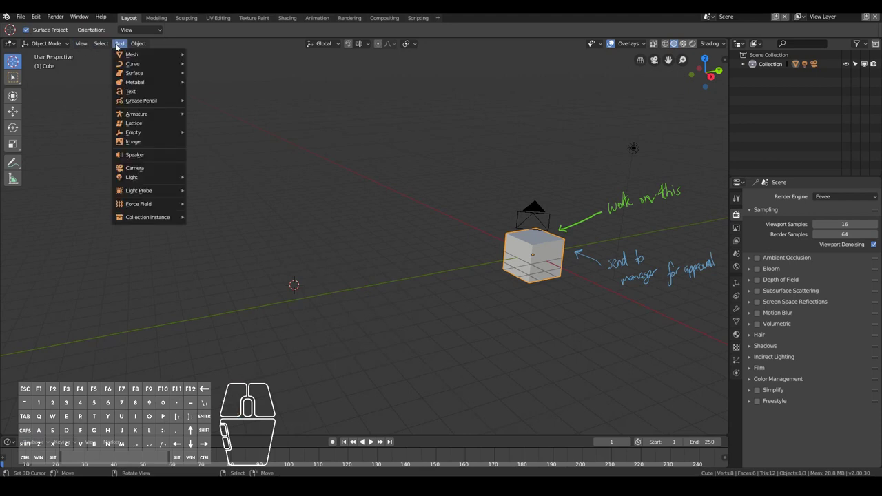
mouse_move(135, 102)
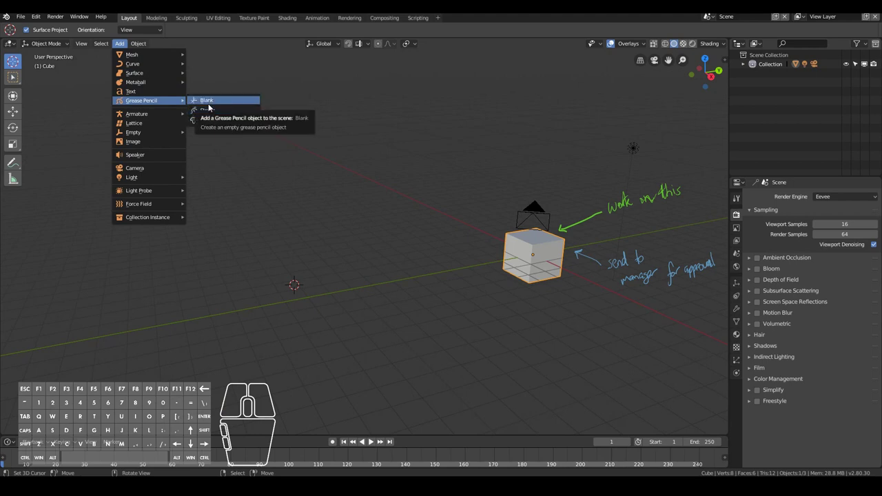
click(235, 102)
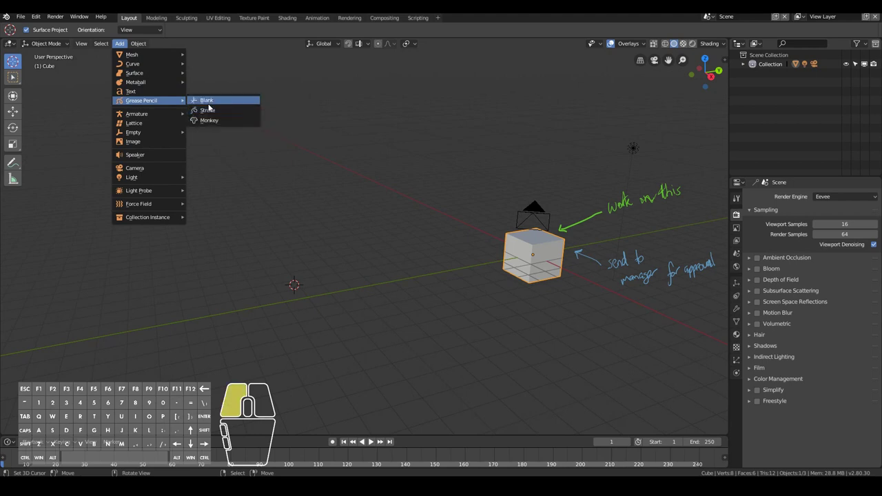
key(g)
click(284, 299)
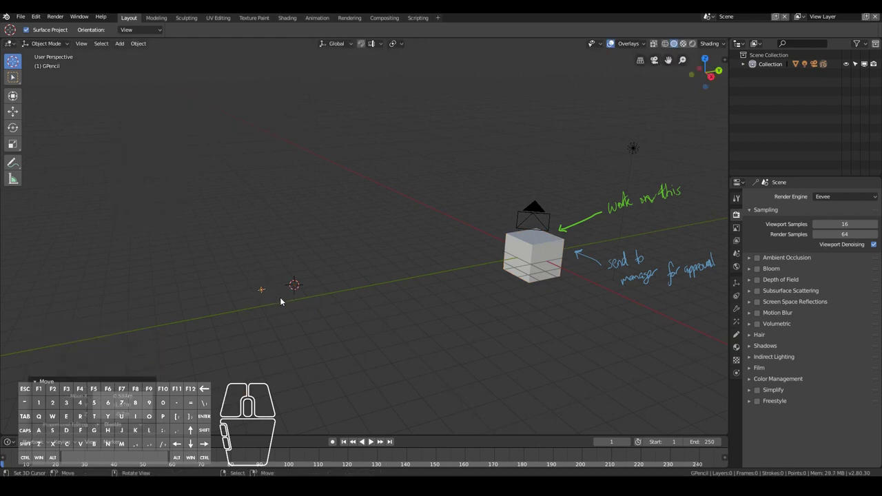
Scribble a freehand stroke on the blank Grease Pencil object in Draw mode, and return to Object Mode
key(shift)
key(ctrl+Tab)
click(266, 189)
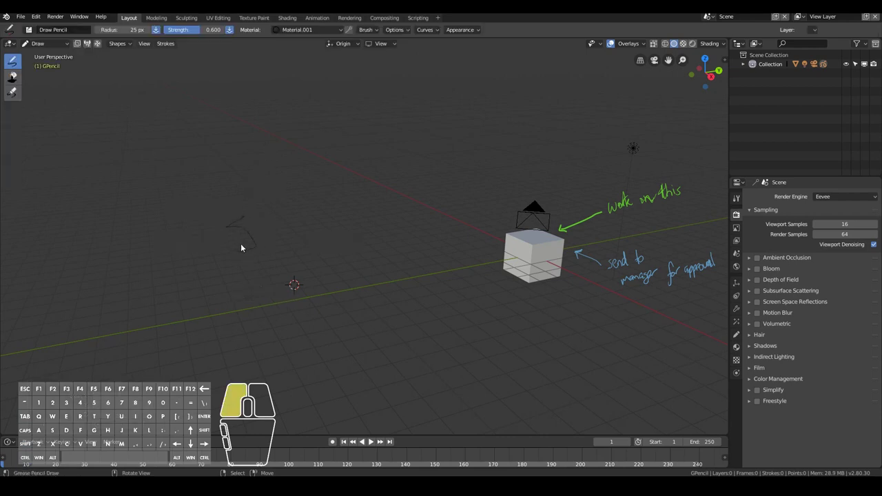
drag(316, 286, 261, 261)
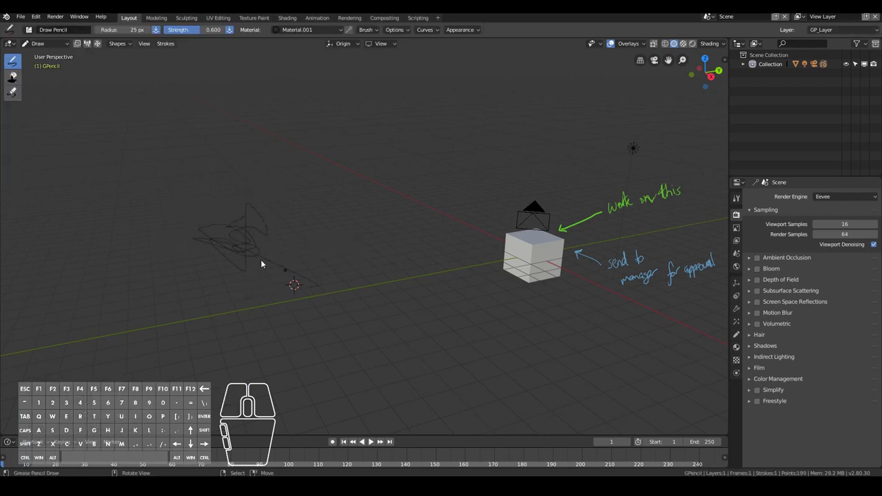
key(ctrl+Tab)
click(221, 177)
Add a Grease Pencil Stroke object between the scribble and the cube and rotate it about 87.2°
click(376, 265)
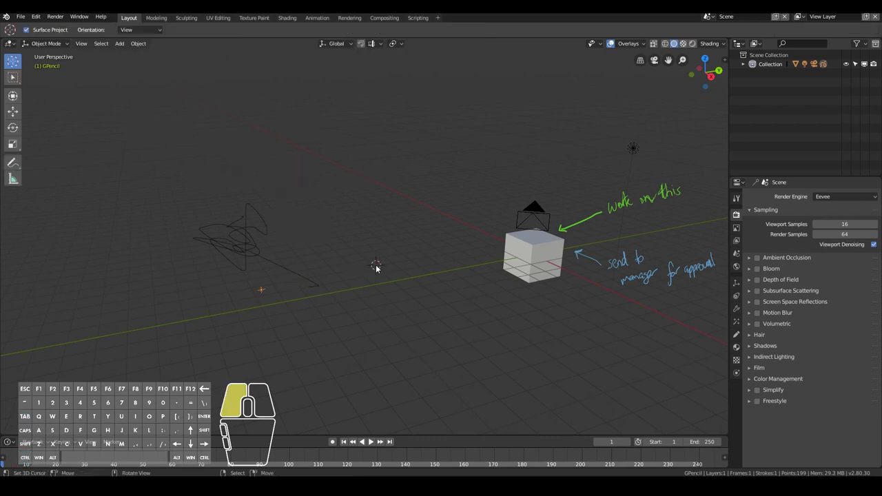
key(shift+a)
mouse_move(386, 317)
click(414, 324)
scroll(410, 322, up, 5)
mouse_move(411, 326)
middle_down()
mouse_move(473, 329)
mouse_move(323, 319)
mouse_move(295, 326)
mouse_move(436, 322)
mouse_move(403, 300)
mouse_move(386, 310)
mouse_move(390, 331)
middle_up()
key(r)
click(427, 304)
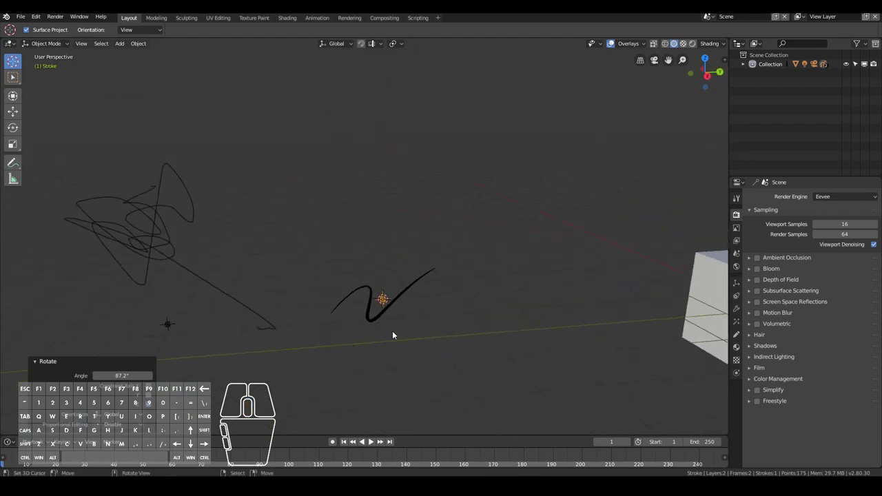
Add a Grease Pencil Monkey beside the stroke and a mesh Monkey nearer the cube, turning the mesh about -11.9° around Z
scroll(418, 324, down, 3)
scroll(401, 316, down, 1)
click(436, 289)
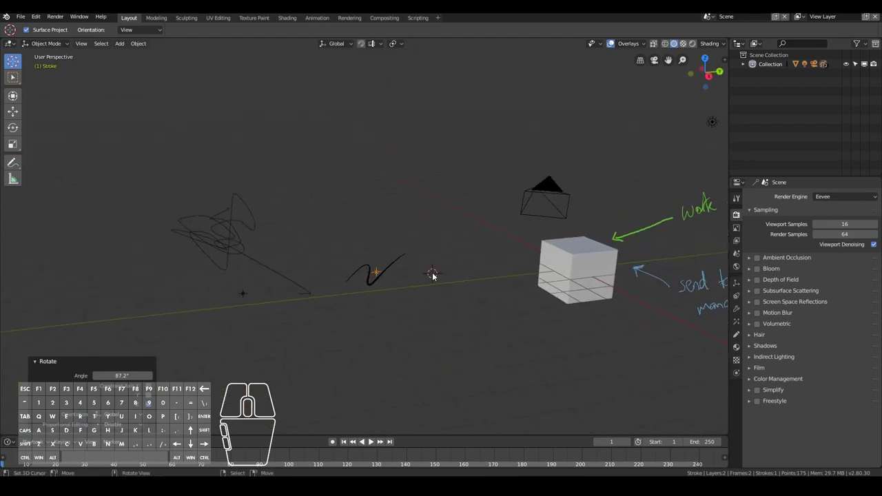
key(shift+a)
mouse_move(435, 274)
click(479, 294)
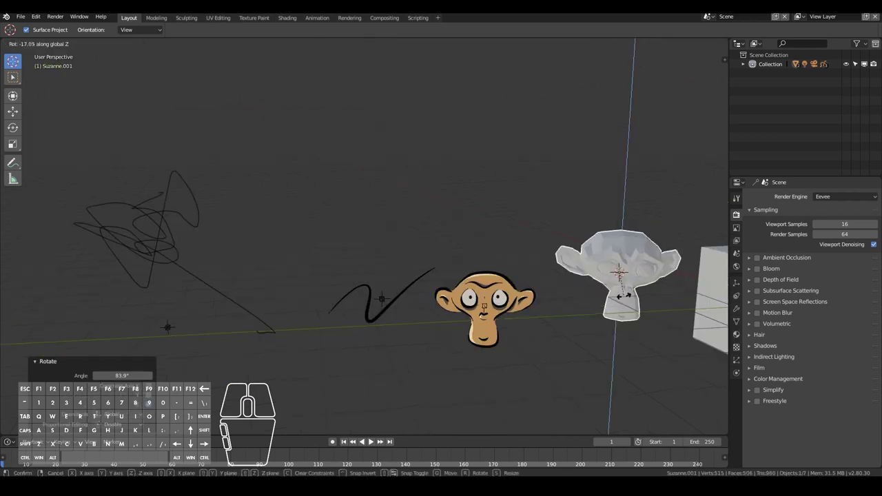
click(628, 300)
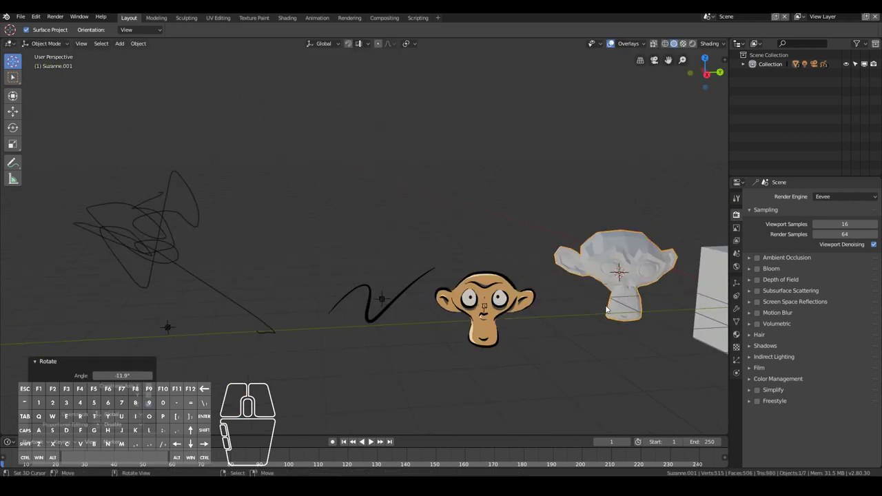
Compare the Grease Pencil monkey with the mesh monkey by selecting each of them in turn
click(487, 320)
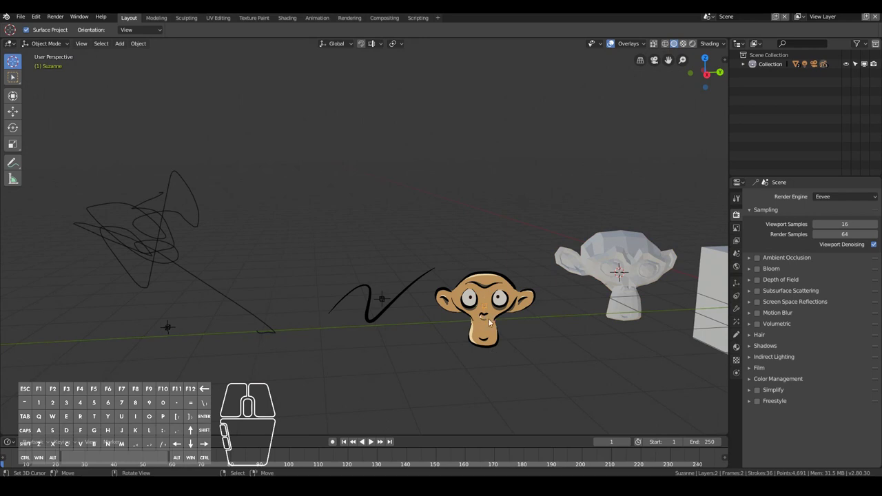
mouse_move(476, 326)
middle_down()
mouse_move(493, 332)
mouse_move(478, 335)
middle_up()
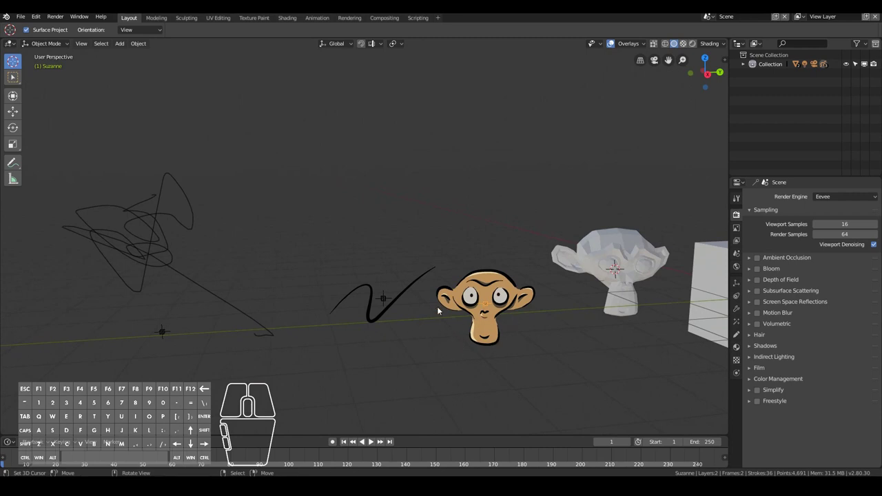
click(487, 314)
drag(401, 303, 375, 295)
click(612, 288)
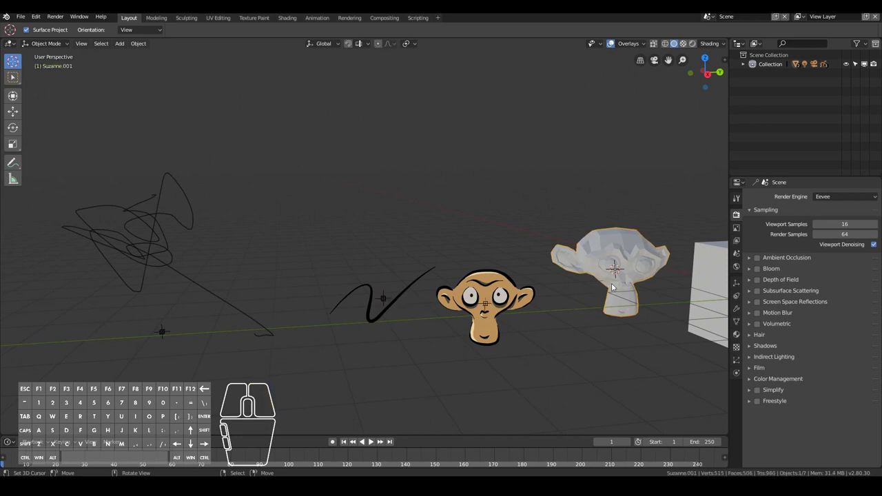
Delete the mesh monkey beside the cube
key(x)
click(524, 289)
Delete the Grease Pencil monkey and the Grease Pencil stroke, and undo both deletions
click(481, 313)
key(x)
click(483, 310)
click(376, 307)
key(Delete)
key(ctrl+z)
key(ctrl+z)
key(ctrl+z)
Try moving the cube relative to the green and blue annotation notes
middle_drag(366, 349, 496, 303)
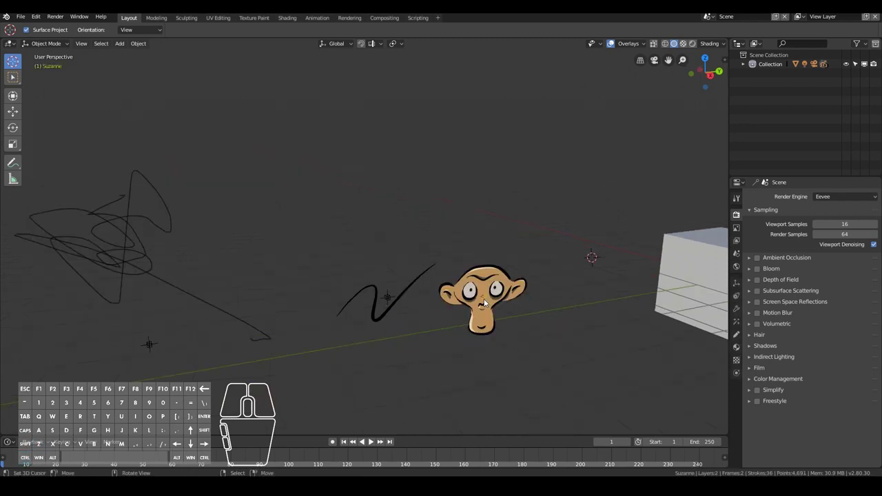
scroll(486, 304, down, 3)
mouse_move(521, 329)
middle_down()
mouse_move(512, 334)
mouse_move(545, 289)
middle_up()
click(569, 245)
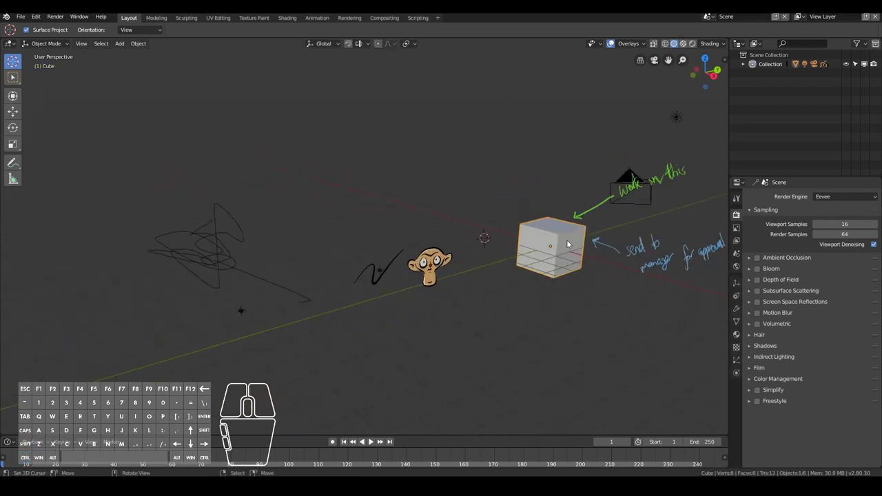
key(g)
click(593, 249)
Try moving the Grease Pencil monkey over the stroke and rotating it
scroll(475, 292, up, 3)
middle_drag(475, 292, 470, 322)
right_click(463, 296)
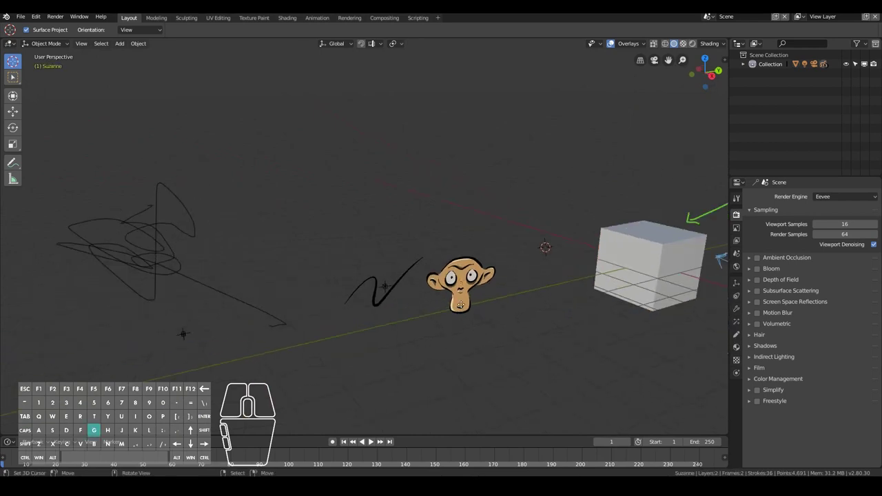
key(g)
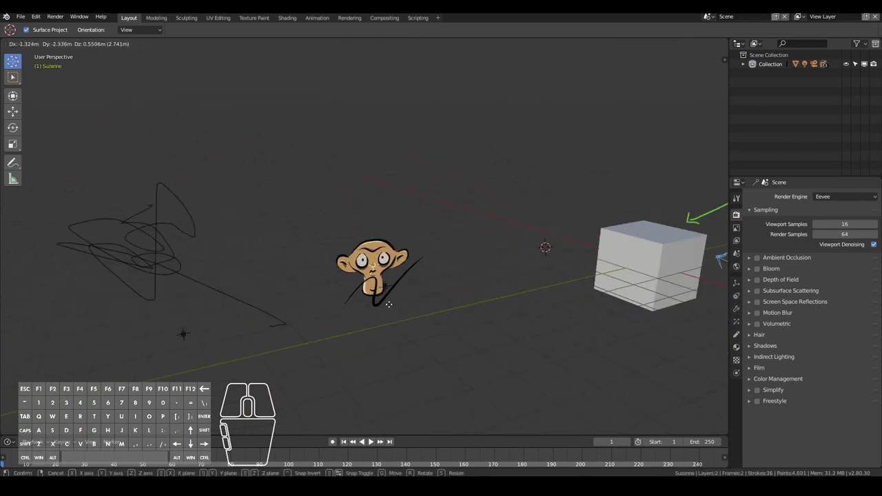
click(503, 289)
middle_drag(506, 289, 509, 298)
key(r)
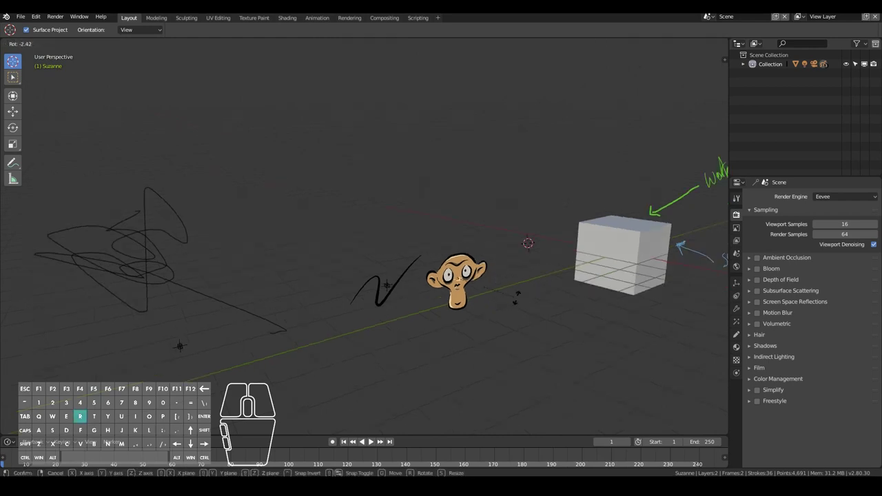
key(Escape)
Scale up the Grease Pencil monkey, and rotate the Grease Pencil stroke and move it slightly upward
middle_drag(7, 180, 2, 180)
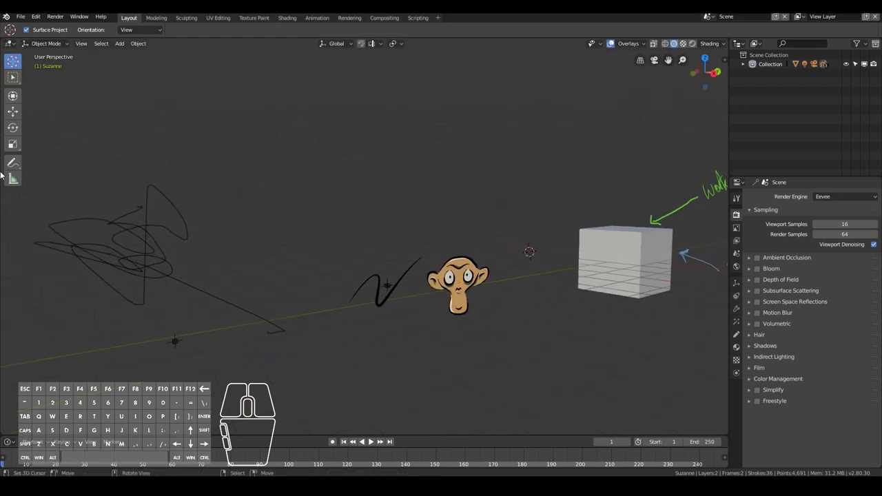
click(12, 143)
drag(498, 238, 545, 194)
click(13, 128)
mouse_move(404, 168)
mouse_down()
mouse_move(390, 200)
mouse_move(411, 182)
mouse_up()
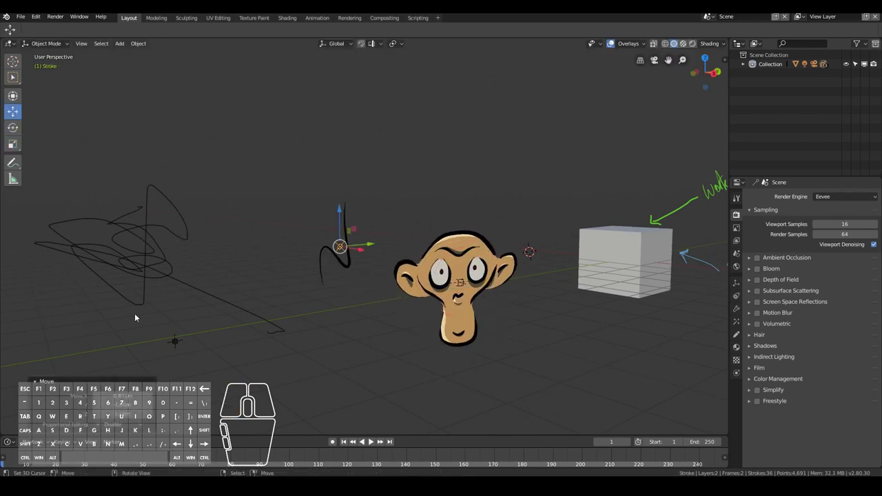
Rotate the scribbled Grease Pencil object with the Rotate tool
click(135, 318)
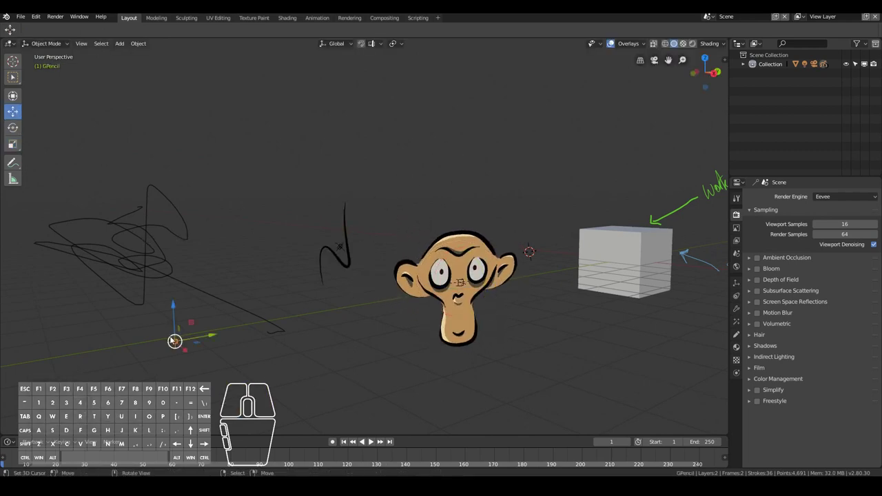
click(12, 128)
mouse_move(185, 301)
mouse_down()
mouse_move(222, 160)
mouse_move(260, 224)
mouse_up()
middle_drag(204, 251, 174, 262)
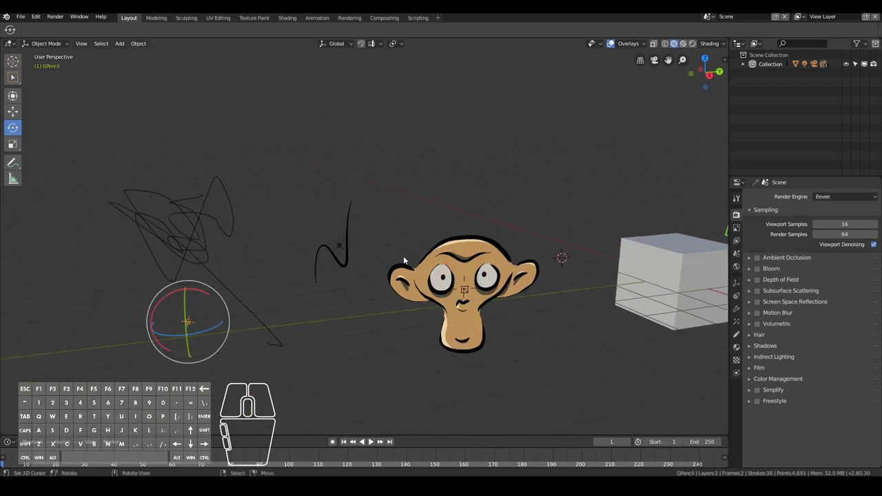
Try moving stroke points near the Grease Pencil monkey's chin in Edit Mode
click(466, 295)
middle_drag(468, 294, 524, 309)
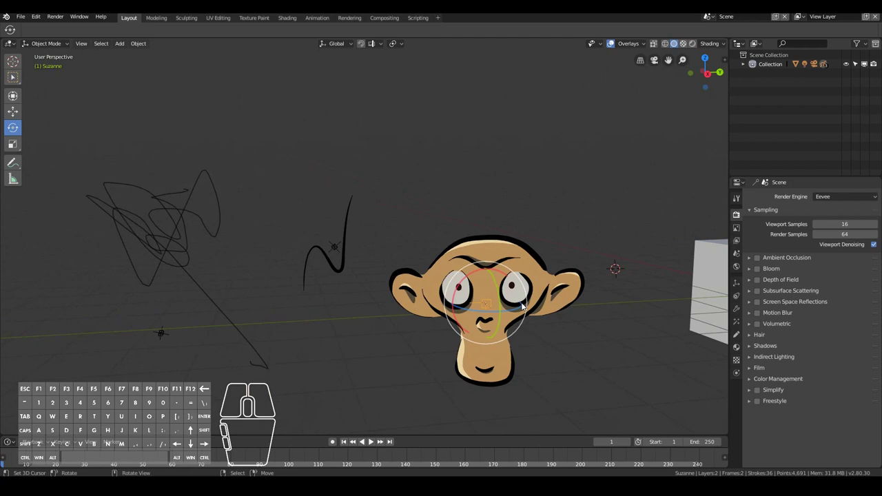
key(Tab)
scroll(522, 306, up, 1)
right_click(523, 249)
right_click(541, 395)
key(g)
right_click(590, 418)
scroll(549, 391, down, 1)
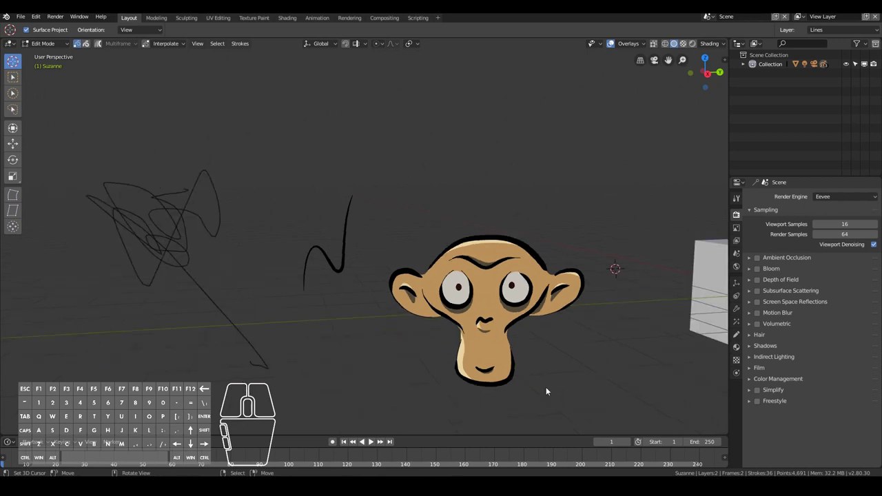
right_click(529, 386)
key(g)
key(Escape)
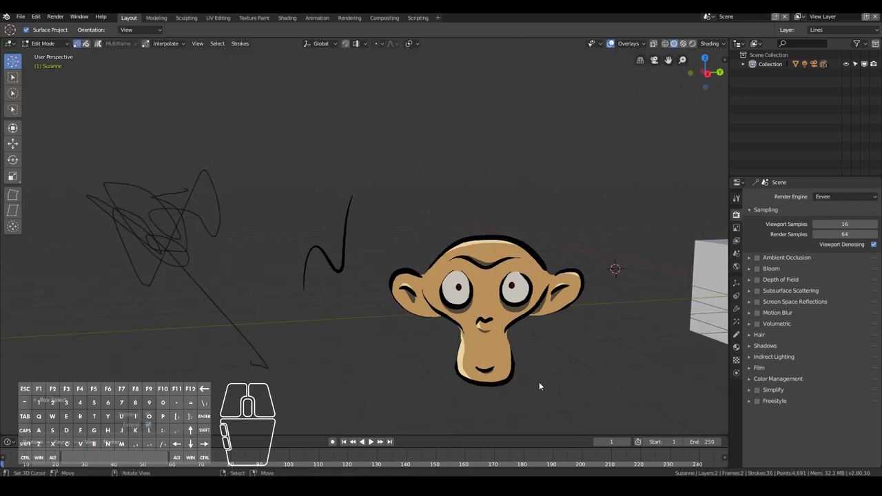
Try pulling a point of the Grease Pencil stroke towards the monkey in Edit Mode, and return to Object Mode
scroll(335, 252, up, 3)
right_click(335, 251)
key(g)
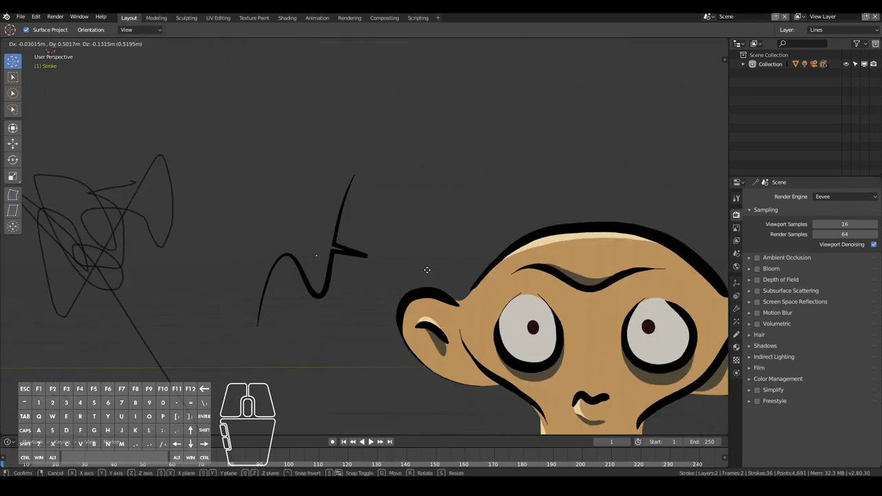
right_click(419, 269)
scroll(417, 269, down, 4)
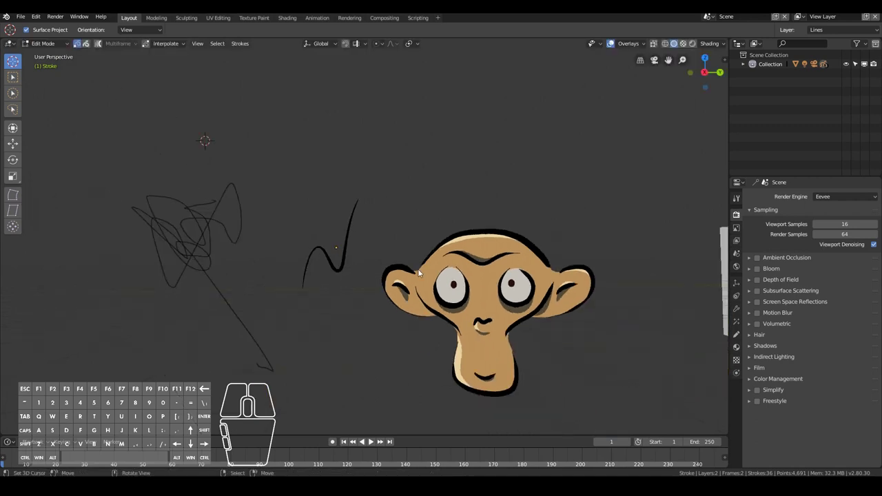
key(Tab)
Delete the Grease Pencil monkey, the Grease Pencil stroke and the scribble object
right_click(457, 293)
key(Delete)
right_click(322, 243)
key(x)
click(321, 241)
right_click(201, 317)
key(x)
click(205, 317)
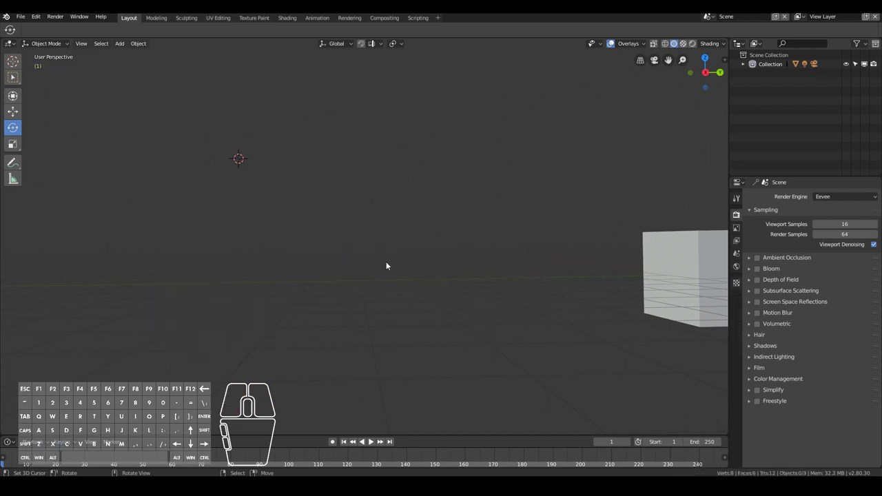
Place the 3D cursor in the empty space beside the cube and add a Grease Pencil Stroke object there
key(shift)
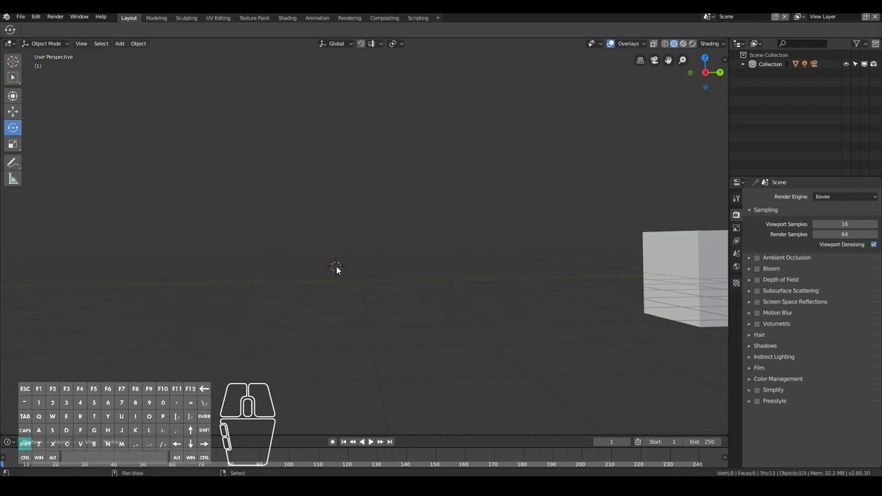
key(shift+a)
click(325, 312)
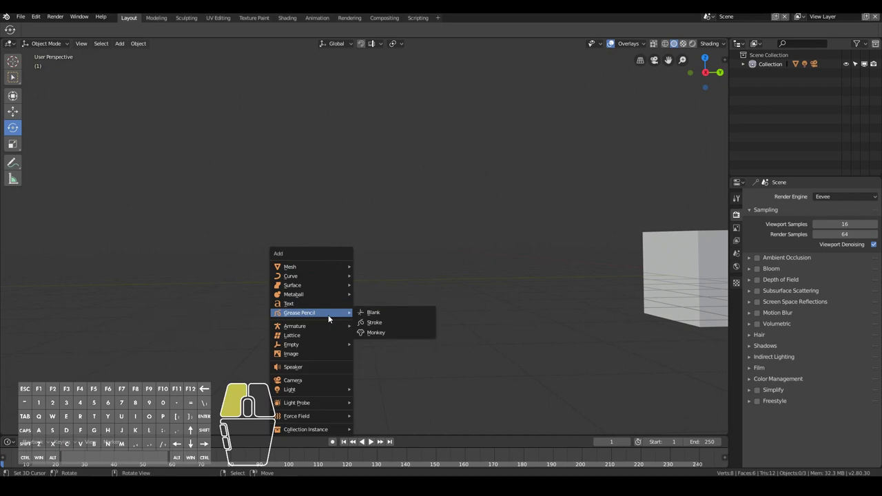
click(382, 321)
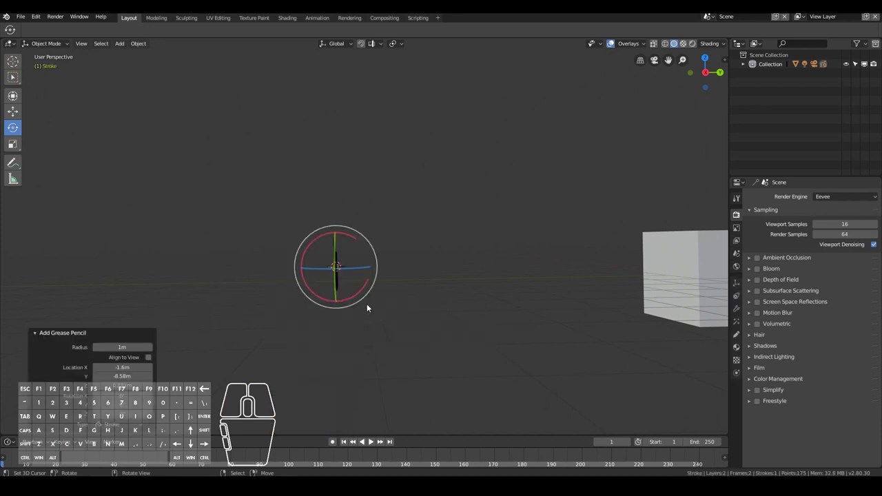
mouse_move(317, 295)
middle_down()
mouse_move(427, 287)
mouse_move(450, 277)
mouse_move(395, 277)
middle_up()
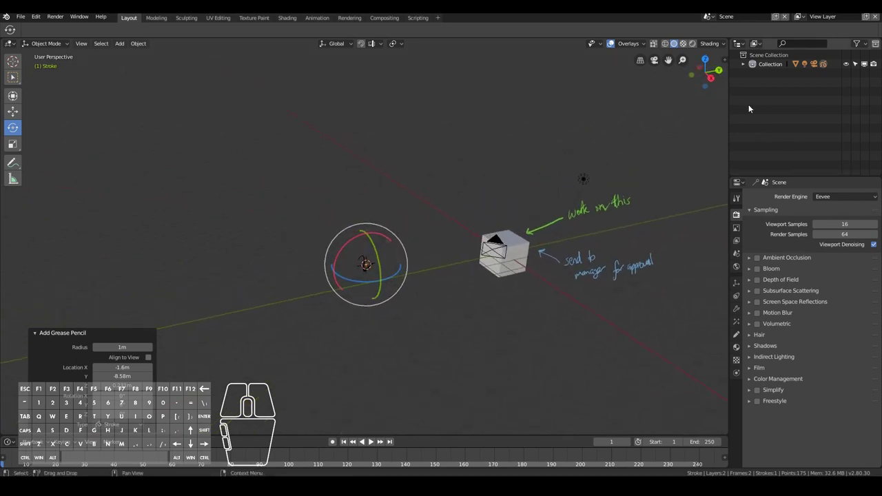
Expand the Collection in the scene hierarchy and rename the Grease Pencil stroke as MyDrawing
click(744, 64)
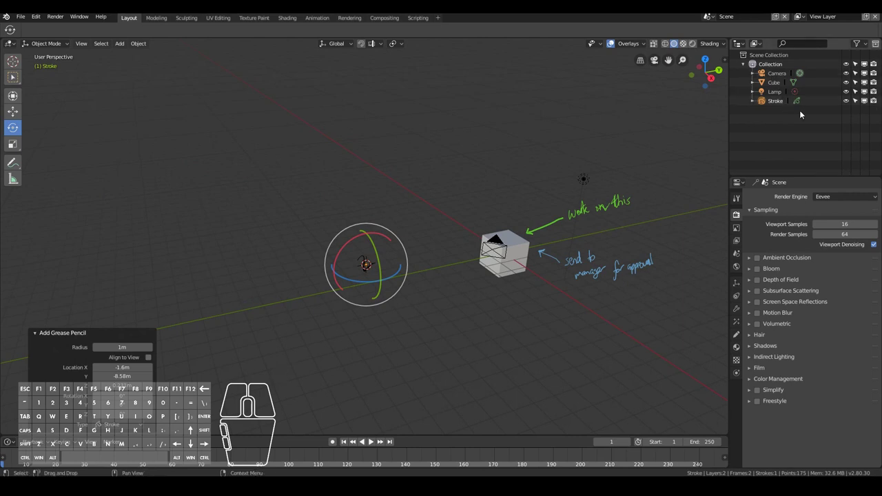
click(790, 101)
double_click(777, 100)
text(MyDrawi)
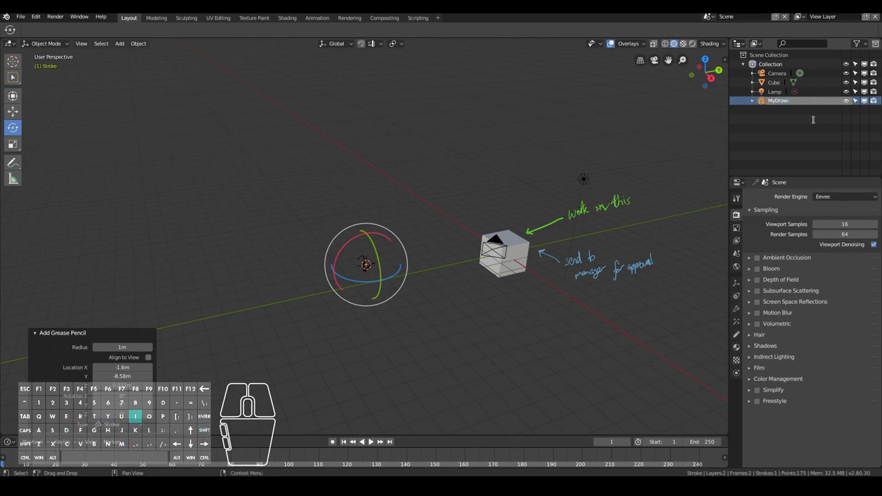
text(ng)
key(Return)
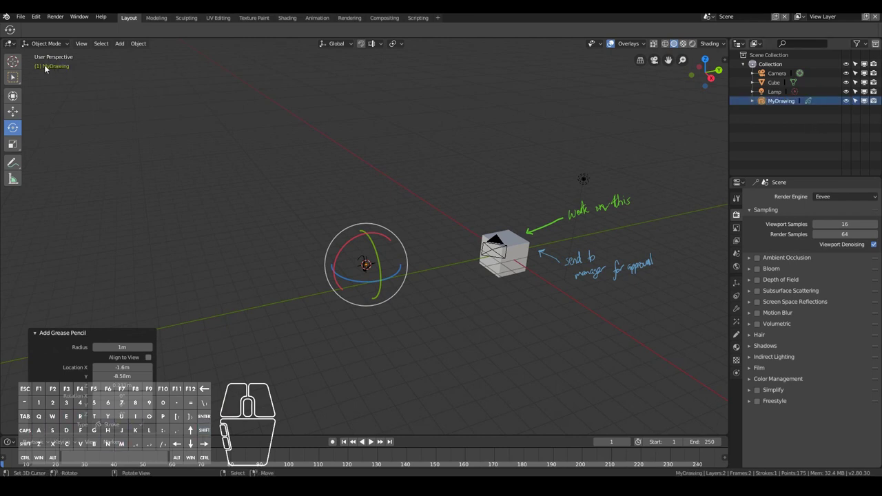
Examine the annotation notes, the cube and the MyDrawing stroke from several angles, including the front view
middle_drag(576, 254, 582, 237)
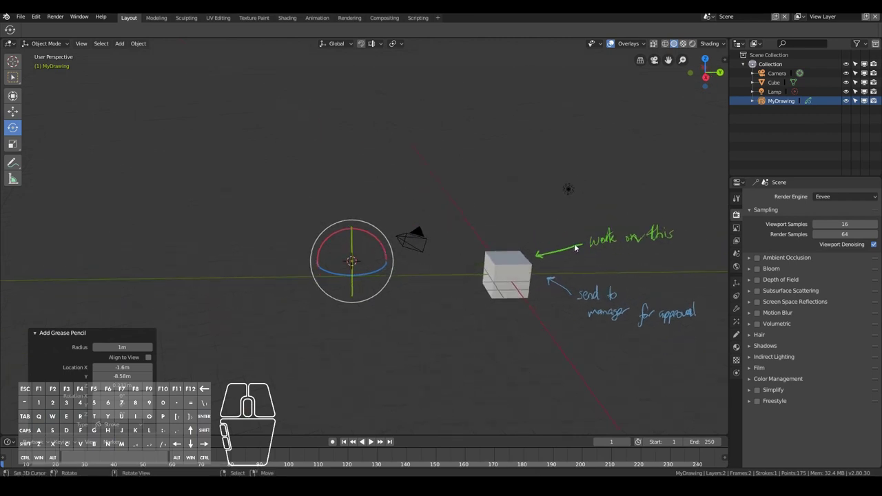
click(517, 277)
mouse_move(517, 277)
middle_down()
mouse_move(579, 308)
mouse_move(546, 304)
mouse_move(602, 316)
mouse_move(590, 305)
middle_up()
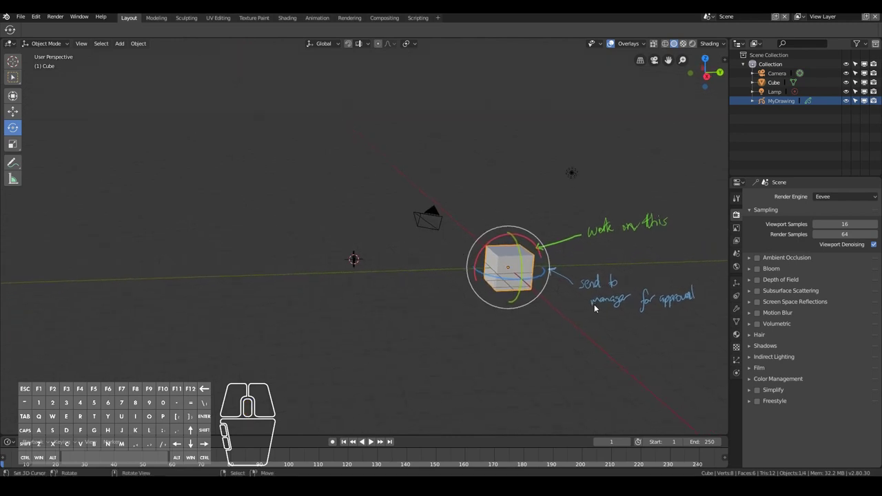
mouse_move(594, 305)
middle_down()
mouse_move(325, 286)
mouse_move(384, 288)
mouse_move(395, 256)
middle_up()
click(395, 256)
scroll(419, 254, up, 2)
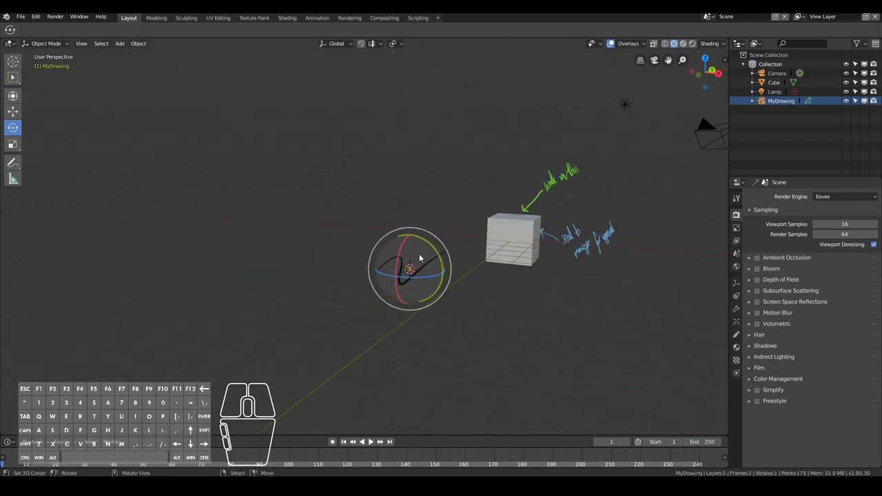
scroll(418, 257, down, 1)
key(KP_1)
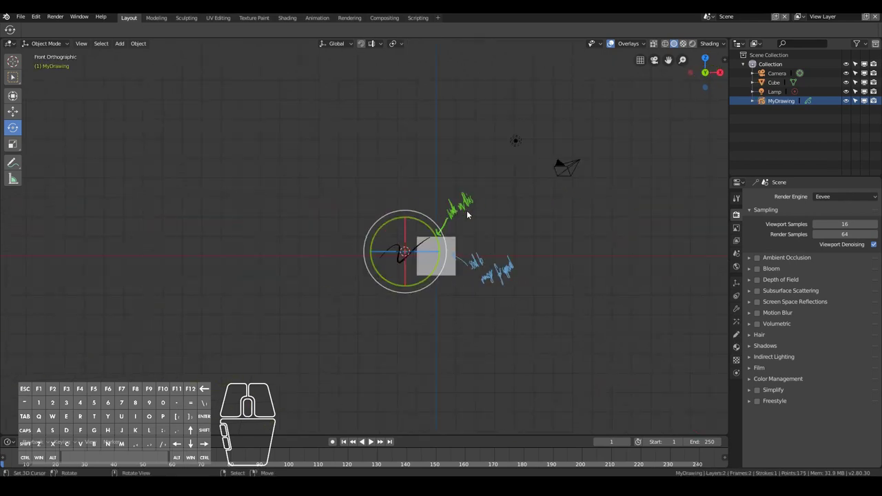
Delete the cube, the camera and the lamp from the scene
middle_drag(489, 268, 424, 279)
click(502, 245)
key(Delete)
click(575, 179)
key(x)
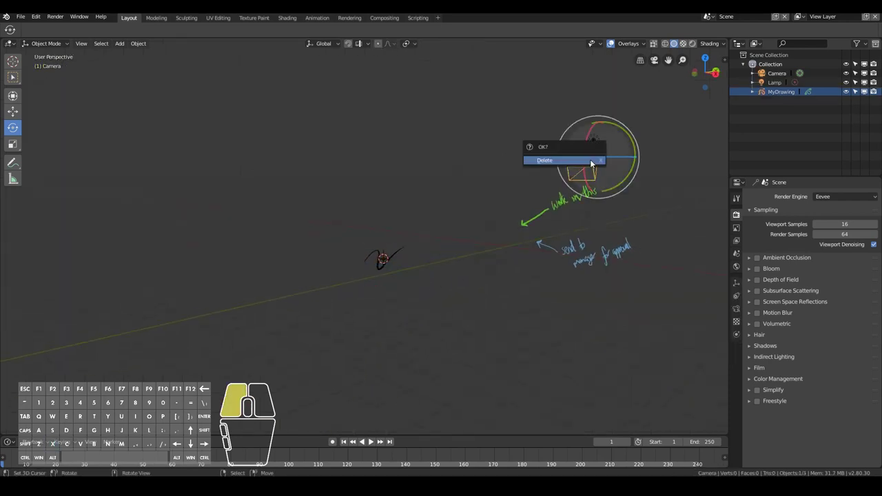
click(552, 159)
click(600, 131)
key(x)
click(598, 134)
Erase the green and blue annotation notes with the Annotate Eraser
mouse_move(562, 181)
middle_down()
mouse_move(428, 259)
mouse_move(606, 278)
middle_up()
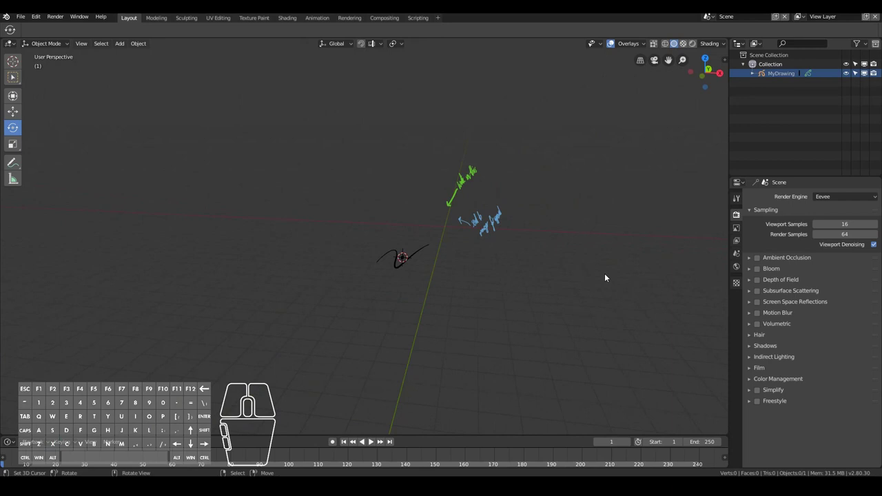
click(12, 163)
mouse_move(13, 165)
mouse_down()
mouse_move(39, 210)
mouse_move(63, 221)
mouse_up()
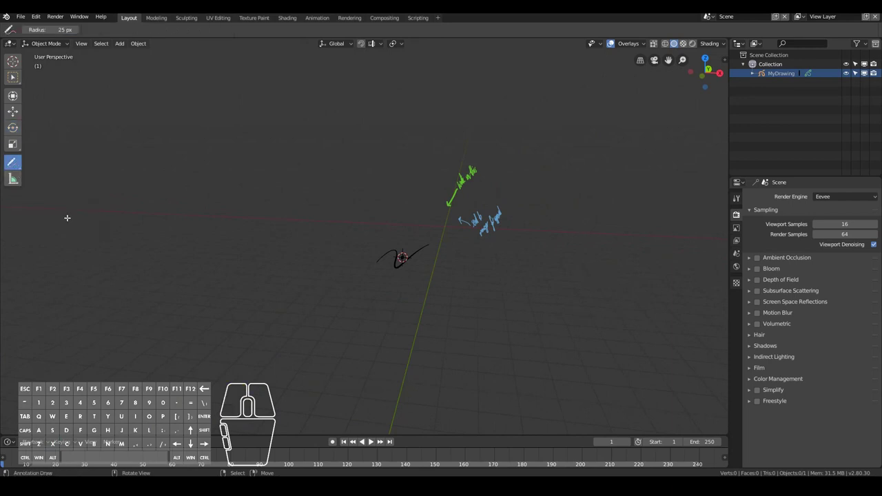
middle_drag(67, 216, 437, 234)
middle_drag(573, 145, 623, 204)
mouse_move(631, 194)
mouse_down()
mouse_move(644, 250)
mouse_move(604, 254)
mouse_up()
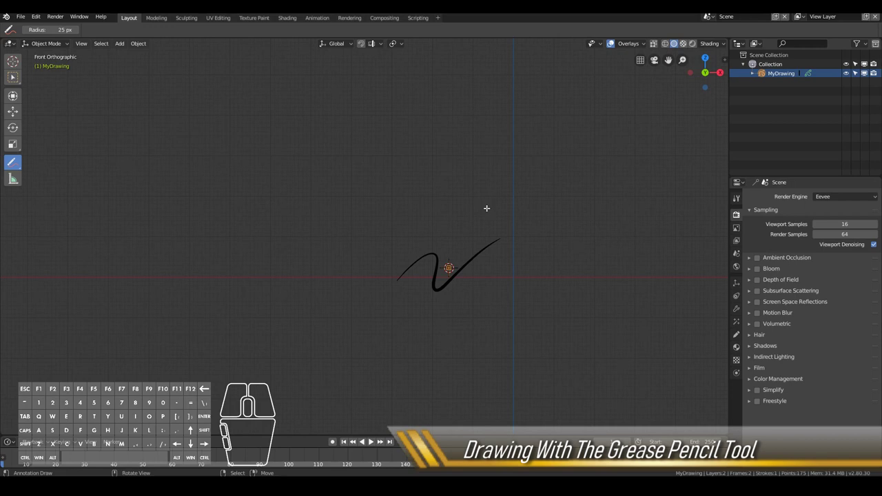
Switch the MyDrawing object to Draw mode and return it to Object Mode
key(ctrl+Tab)
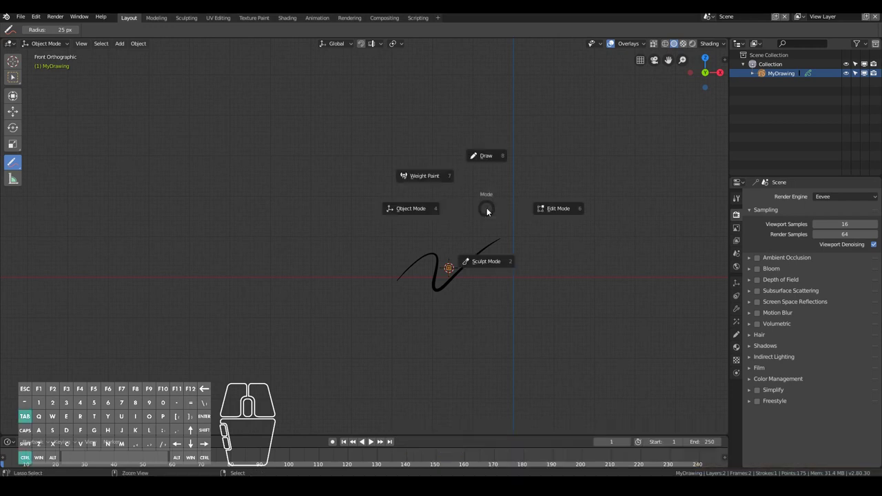
click(488, 157)
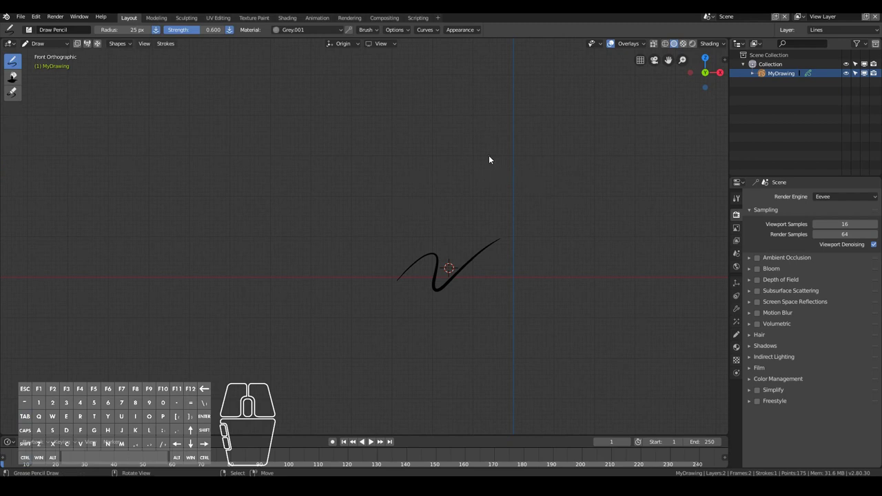
click(40, 43)
click(48, 59)
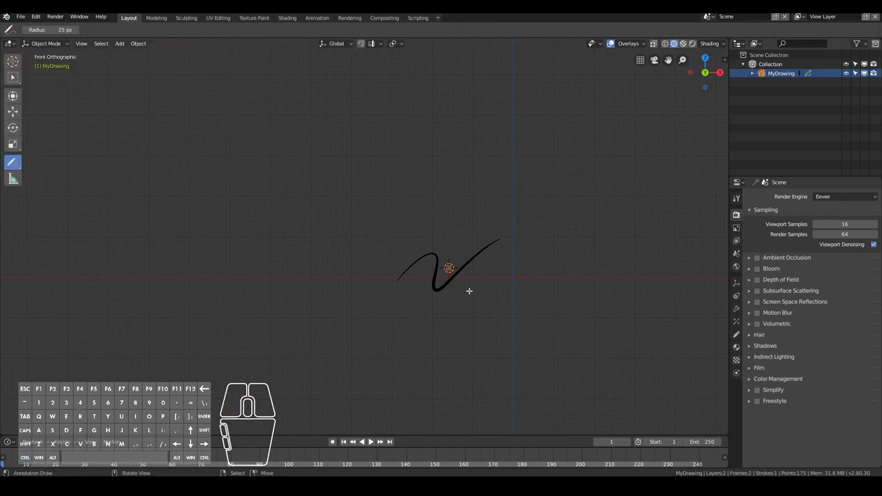
Put the MyDrawing object into Draw mode
click(42, 43)
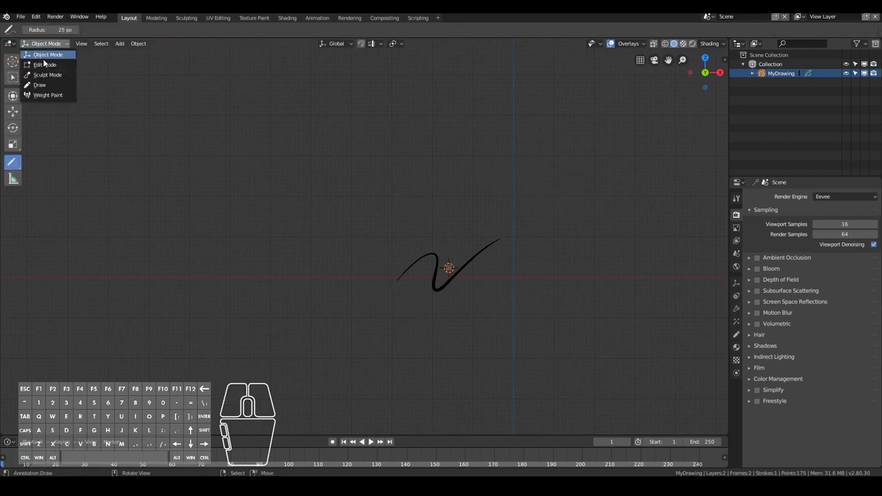
click(44, 85)
mouse_move(367, 342)
middle_down()
mouse_move(478, 358)
mouse_move(357, 351)
middle_up()
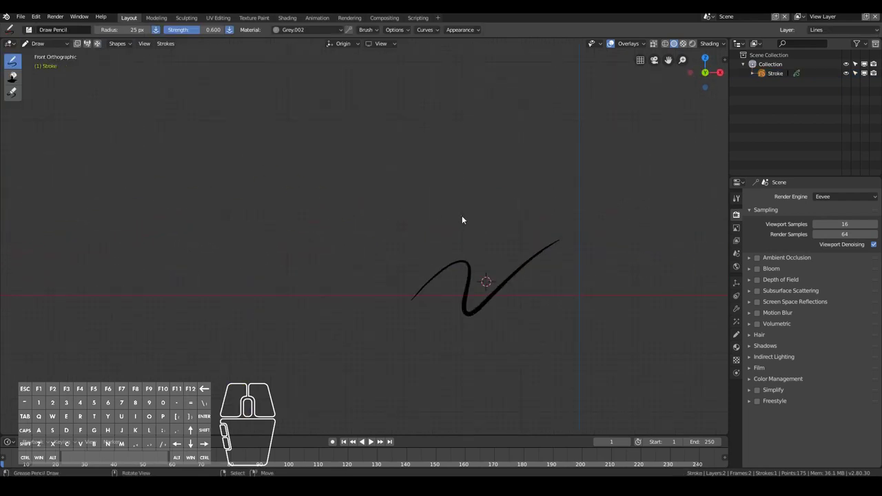
Open the brush settings and choose the Draw Pencil brush from the brush presets
click(736, 199)
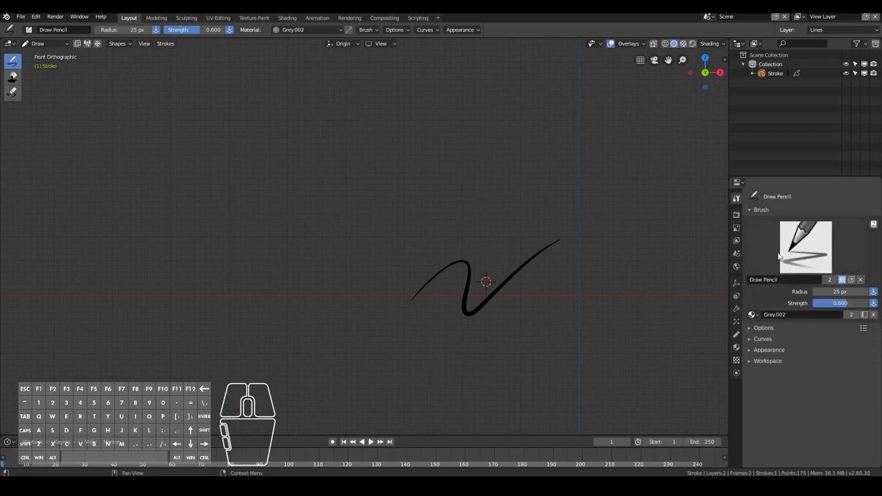
click(776, 254)
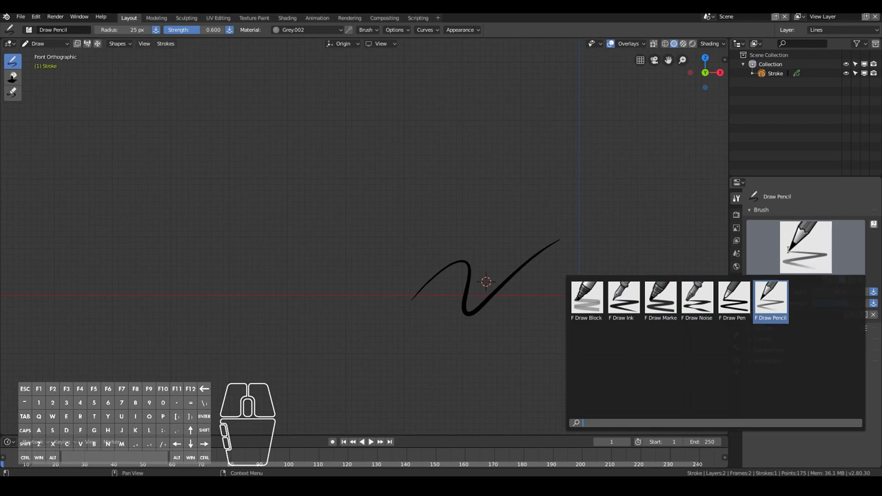
click(770, 300)
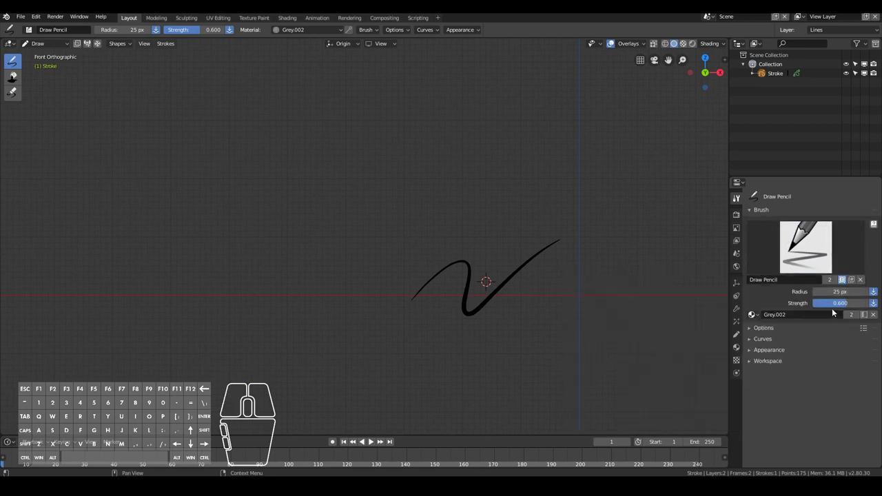
Try a freeform filled shape with the Grey.002 material above the thick black stroke, and undo it
click(753, 315)
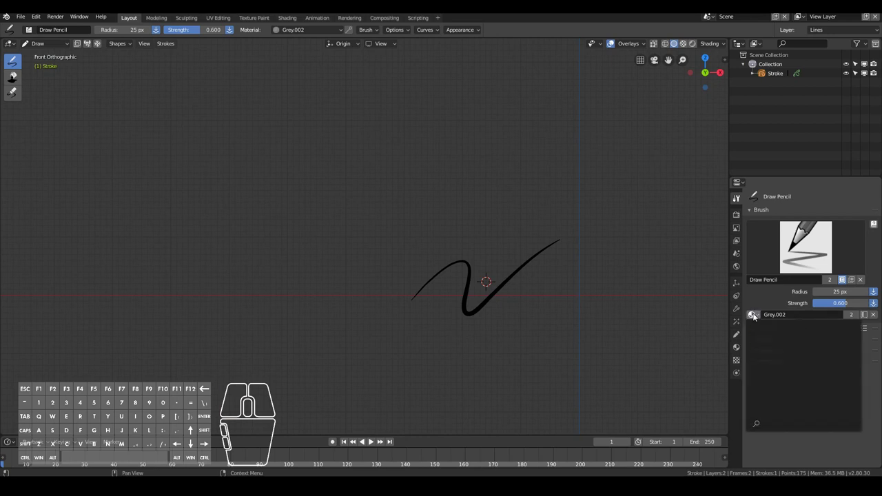
mouse_move(338, 152)
mouse_down()
mouse_move(327, 171)
mouse_move(356, 206)
mouse_move(400, 195)
mouse_move(396, 162)
mouse_move(352, 133)
mouse_move(338, 152)
mouse_up()
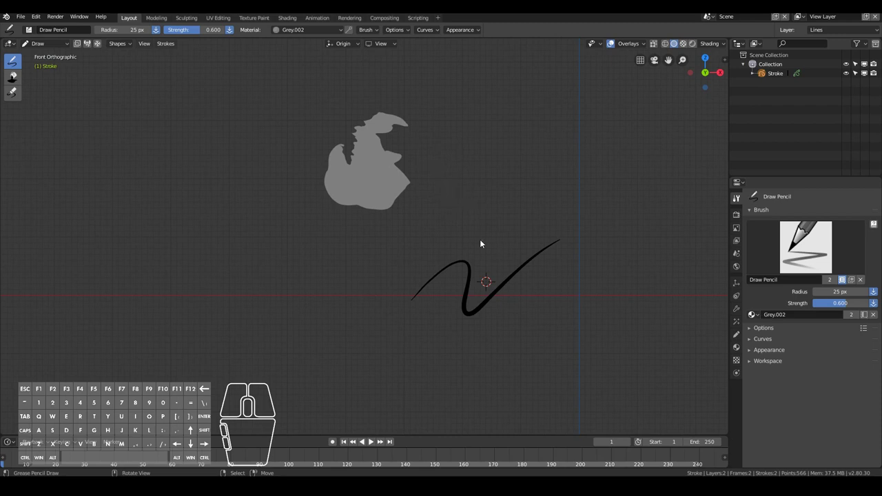
key(ctrl+z)
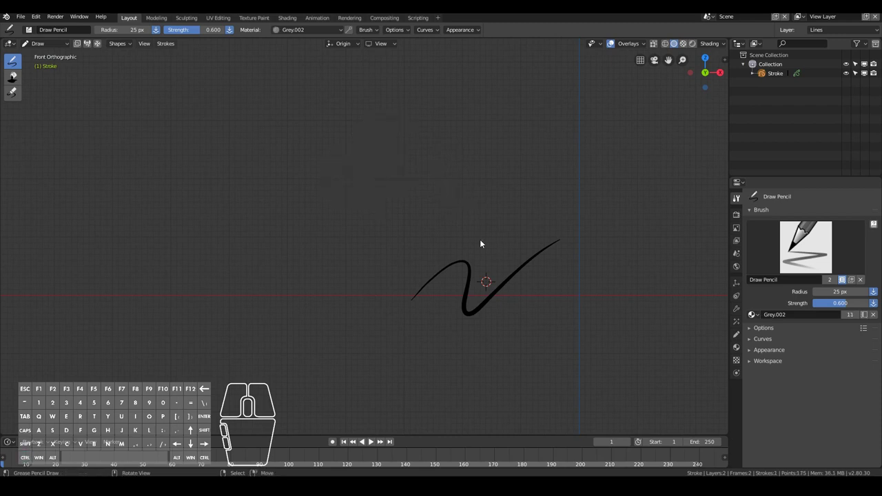
Assign Material.001 to the Draw Pencil brush in place of Grey.002
click(753, 315)
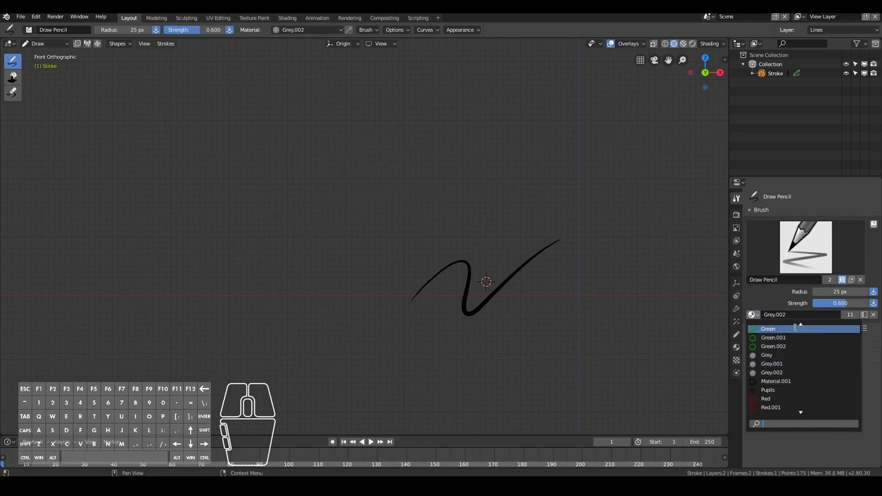
click(777, 380)
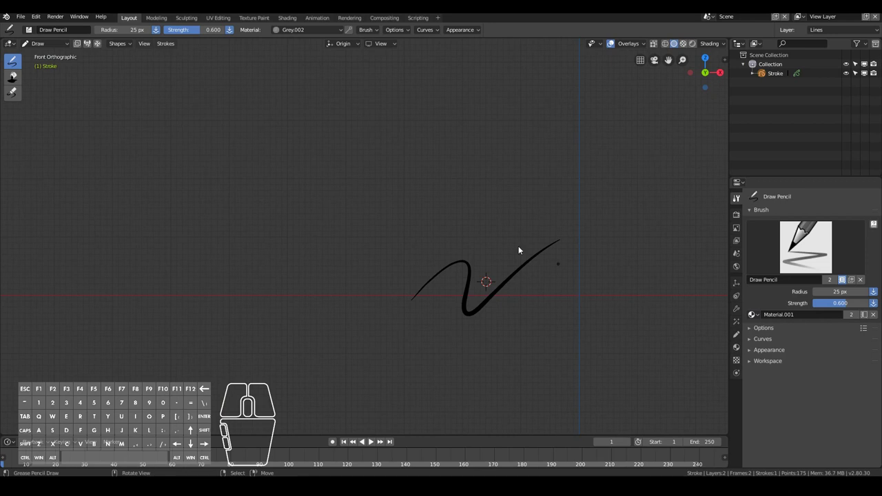
click(752, 317)
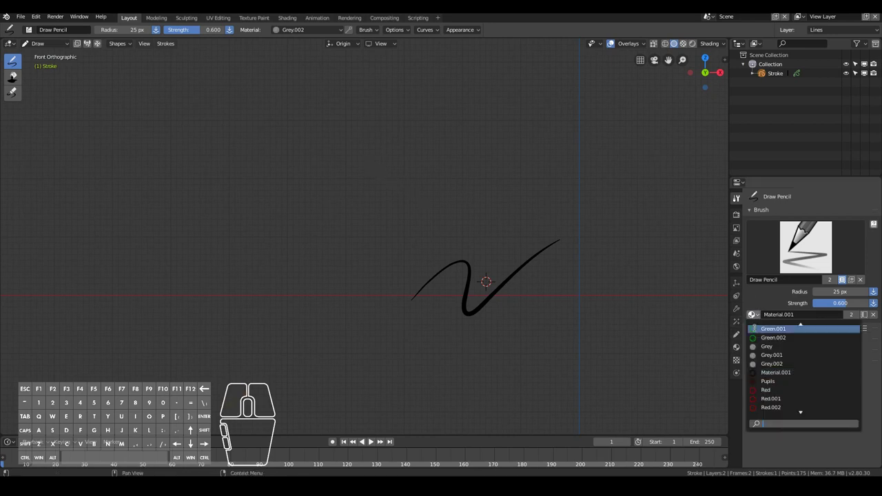
click(752, 373)
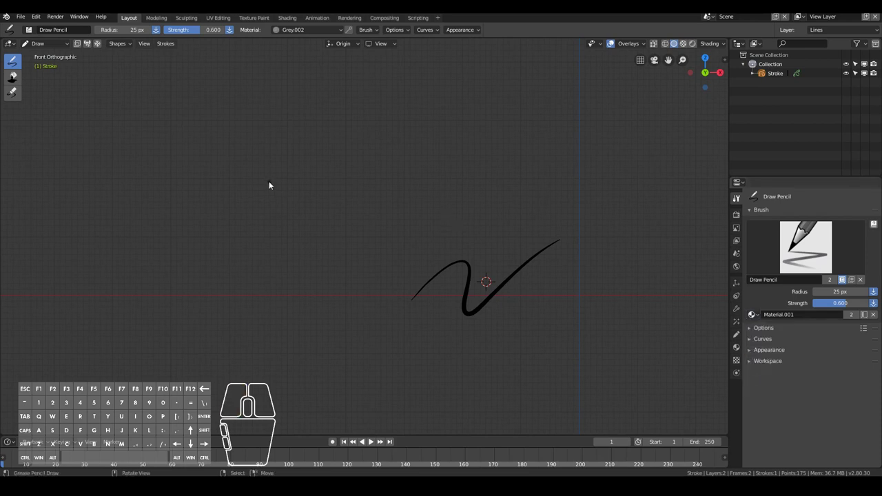
Try a freehand stroke with Material.001 in the empty area, and undo it
click(290, 202)
mouse_move(310, 149)
mouse_down()
mouse_move(280, 142)
mouse_move(274, 176)
mouse_up()
key(ctrl+z)
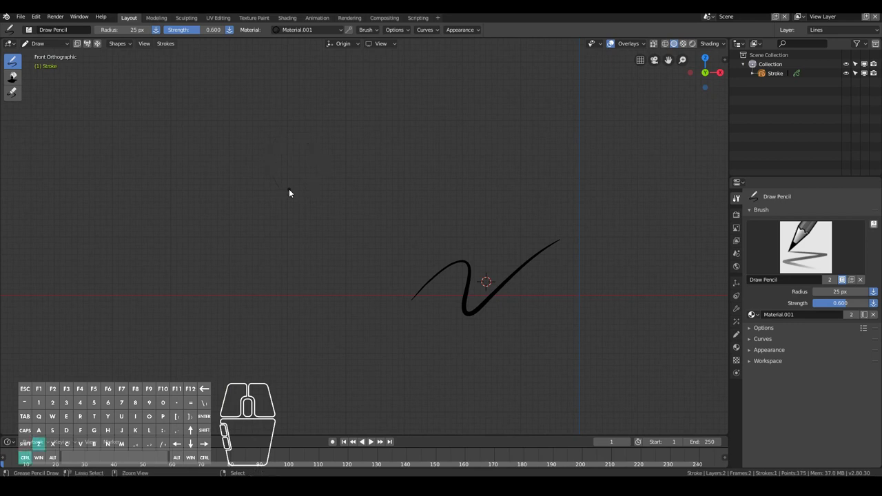
Draw a thin black circle above the thick stroke and a series of curved hatch lines beside it
drag(404, 112, 383, 140)
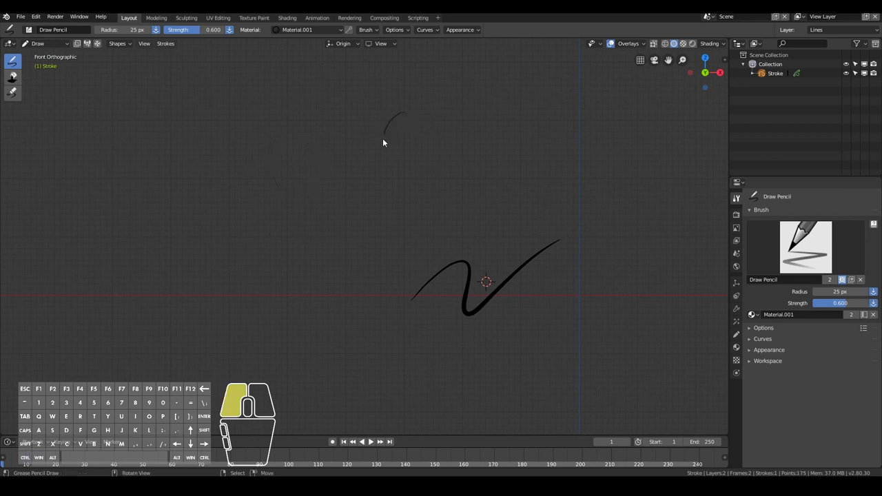
drag(435, 118, 404, 113)
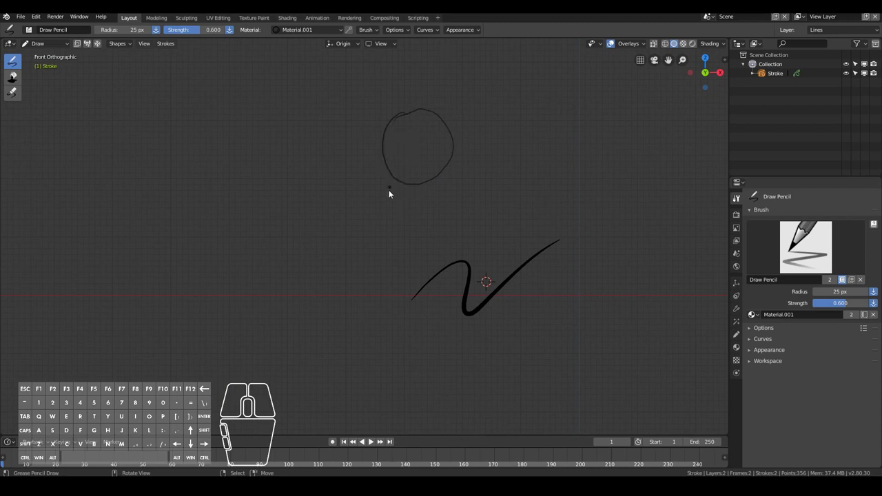
click(222, 244)
mouse_move(193, 228)
mouse_down()
mouse_move(179, 218)
mouse_move(202, 278)
mouse_up()
mouse_move(224, 243)
mouse_down()
mouse_move(191, 172)
mouse_move(242, 229)
mouse_up()
drag(198, 167, 253, 220)
mouse_move(243, 132)
mouse_down()
mouse_move(286, 231)
mouse_move(293, 216)
mouse_move(308, 217)
mouse_move(311, 233)
mouse_up()
mouse_move(262, 118)
mouse_down()
mouse_move(327, 220)
mouse_move(315, 153)
mouse_move(353, 228)
mouse_up()
mouse_move(283, 97)
mouse_down()
mouse_move(340, 164)
mouse_move(363, 221)
mouse_up()
drag(291, 92, 377, 222)
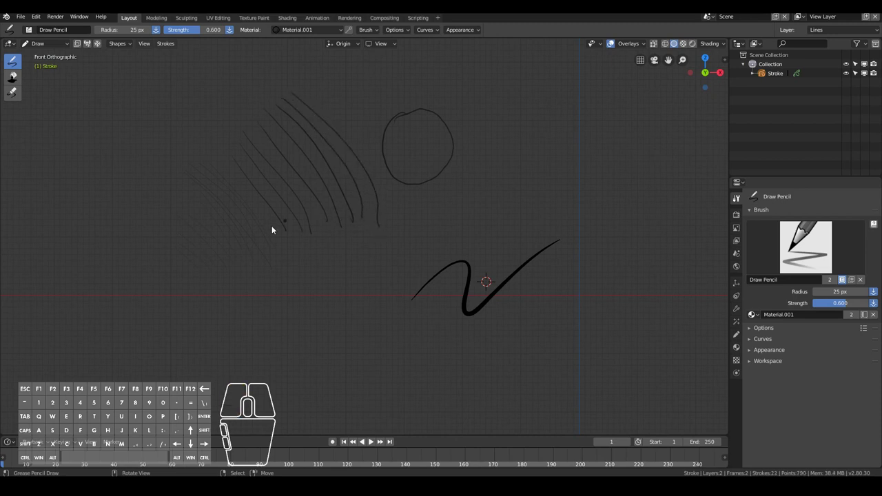
Sketch a small arrow-like mark inside the black circle
click(398, 211)
drag(409, 143, 409, 157)
drag(407, 153, 411, 156)
Switch the brush to the Green.002 material and draw a small green oval beside the black circle
click(754, 314)
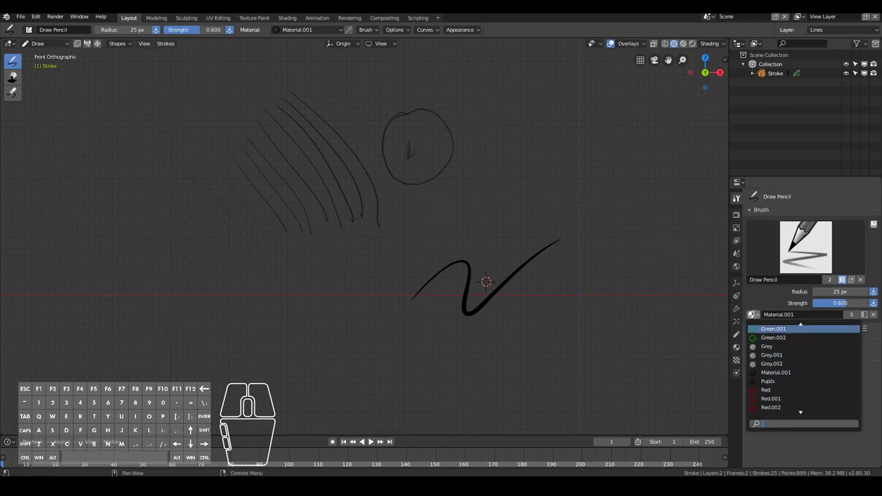
click(754, 318)
click(753, 318)
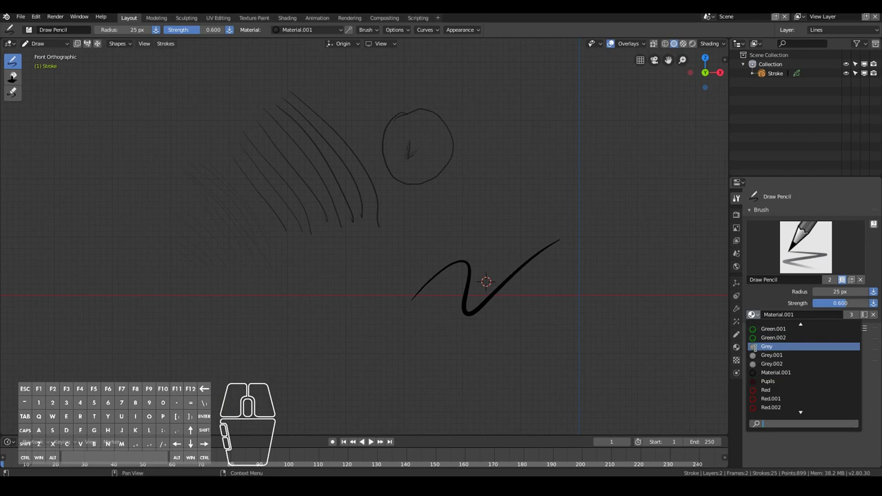
click(765, 337)
mouse_move(460, 124)
mouse_down()
mouse_move(462, 104)
mouse_move(489, 107)
mouse_move(487, 141)
mouse_up()
Add a material slot to the Stroke object and create a new material in it
click(752, 316)
click(754, 316)
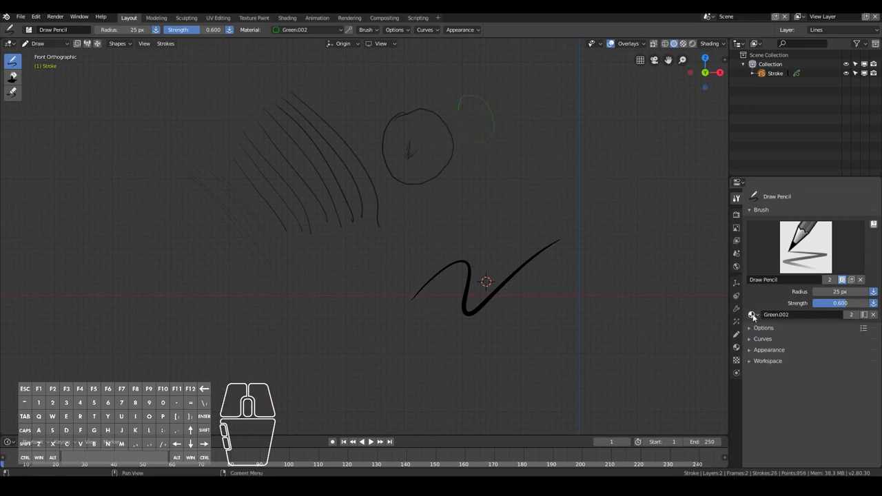
click(737, 348)
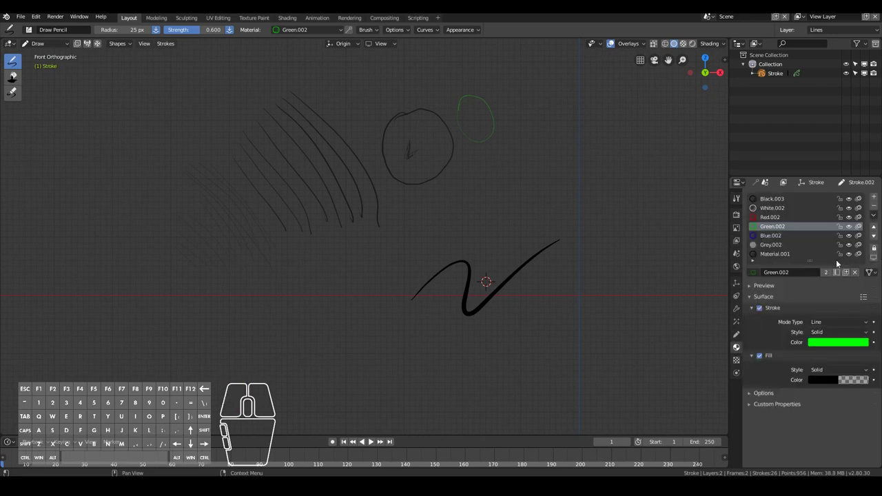
click(874, 198)
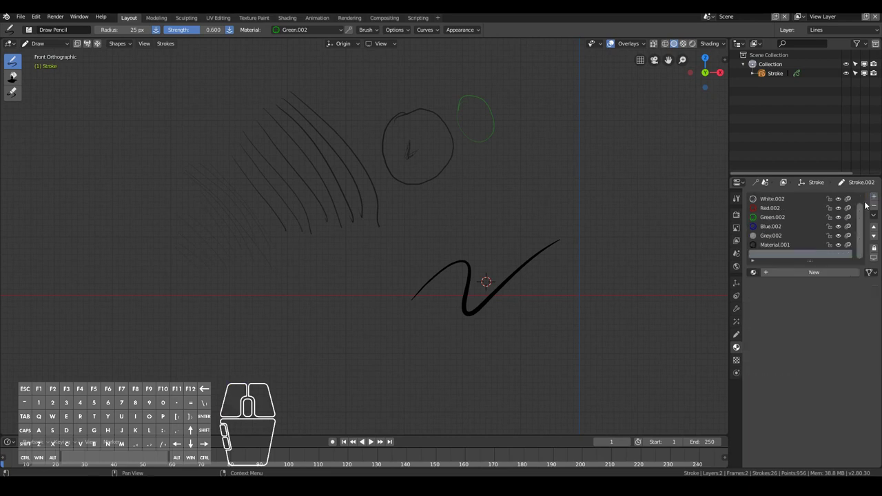
click(789, 273)
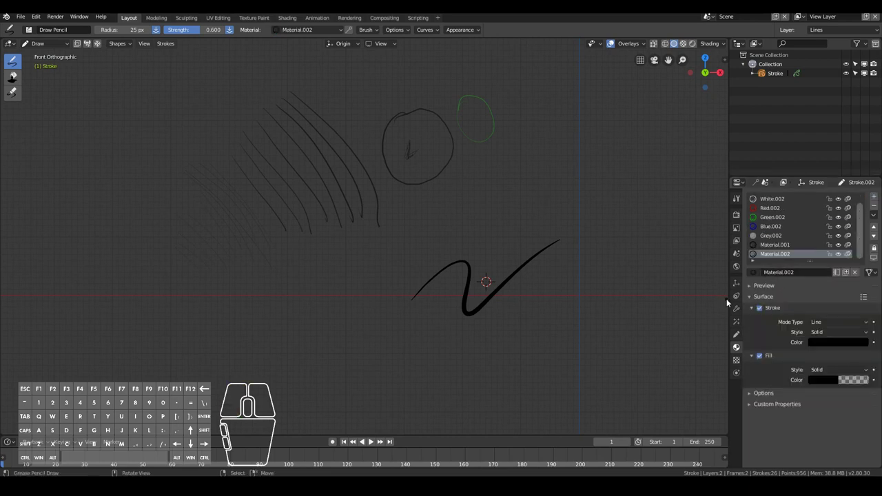
Set the new material's stroke color to orange and draw a small circle below the hatch lines
click(815, 341)
drag(861, 240, 862, 221)
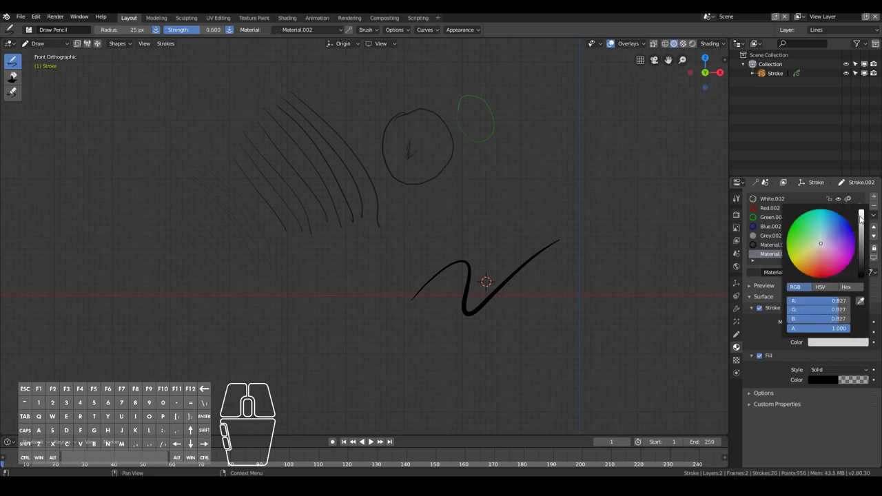
click(816, 266)
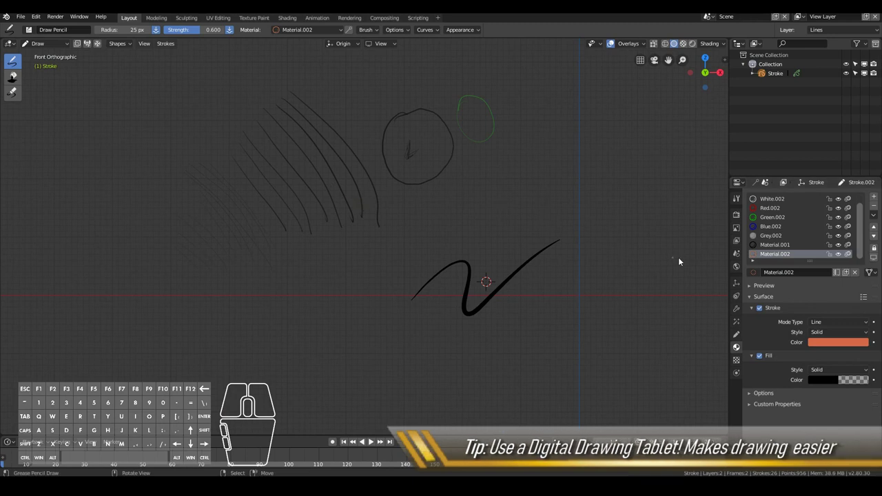
mouse_move(346, 253)
mouse_down()
mouse_move(375, 277)
mouse_move(339, 256)
mouse_move(343, 288)
mouse_up()
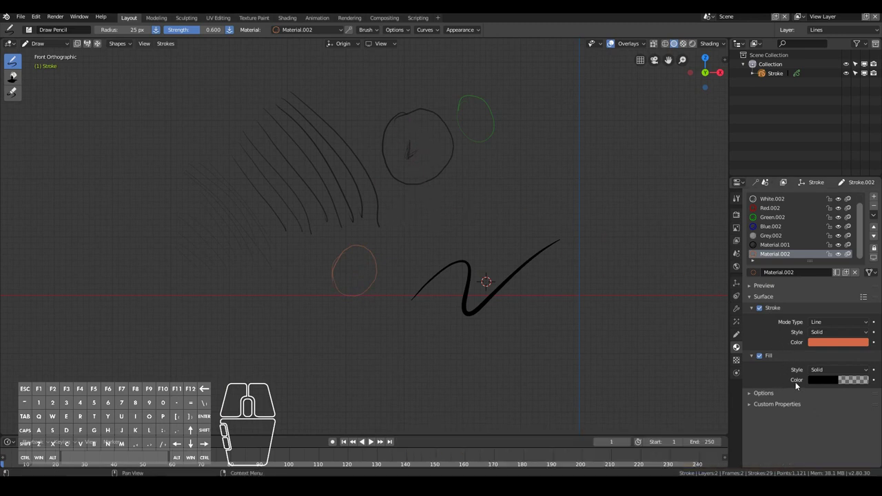
Set the material's fill to opaque yellow-green (R 0.751, G 0.873, B 0.222) and draw two filled round shapes on opposite sides of the drawing
click(825, 381)
click(863, 268)
drag(863, 268, 862, 258)
drag(796, 293, 797, 292)
click(847, 383)
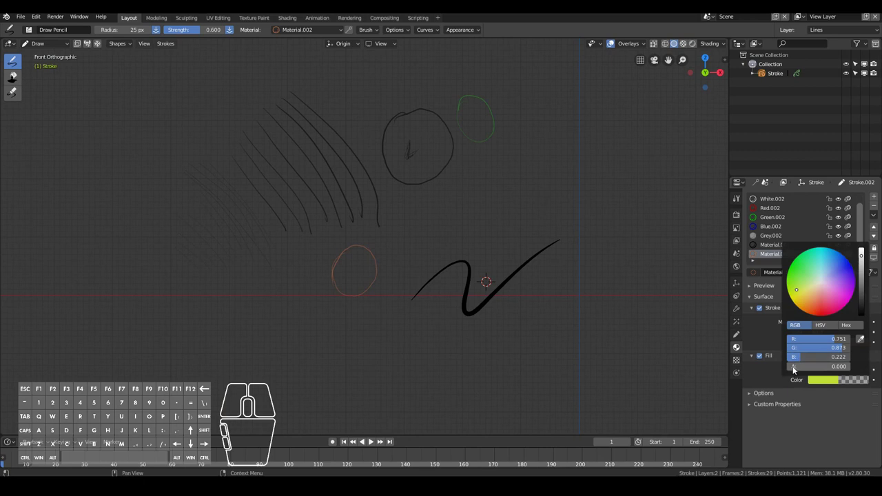
drag(792, 370, 849, 367)
mouse_move(611, 134)
mouse_down()
mouse_move(585, 153)
mouse_move(598, 186)
mouse_move(643, 182)
mouse_move(661, 152)
mouse_move(636, 127)
mouse_move(617, 119)
mouse_move(588, 148)
mouse_up()
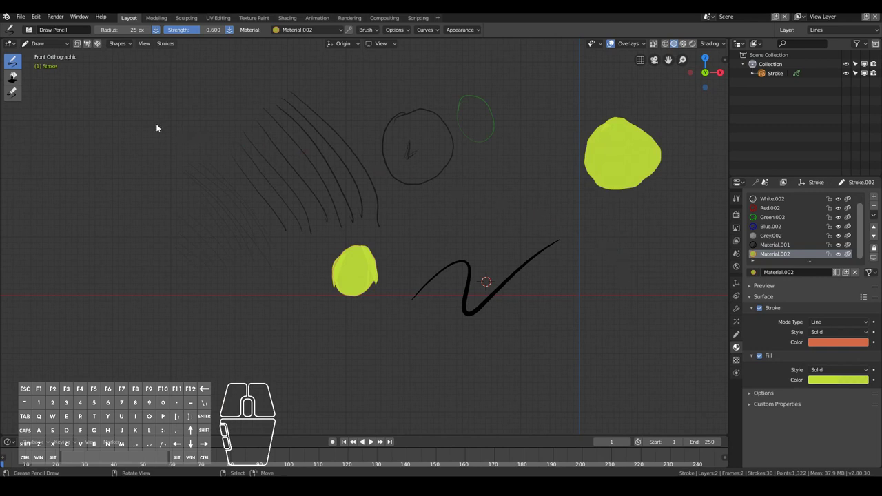
mouse_move(128, 106)
mouse_down()
mouse_move(164, 160)
mouse_move(144, 94)
mouse_move(124, 108)
mouse_up()
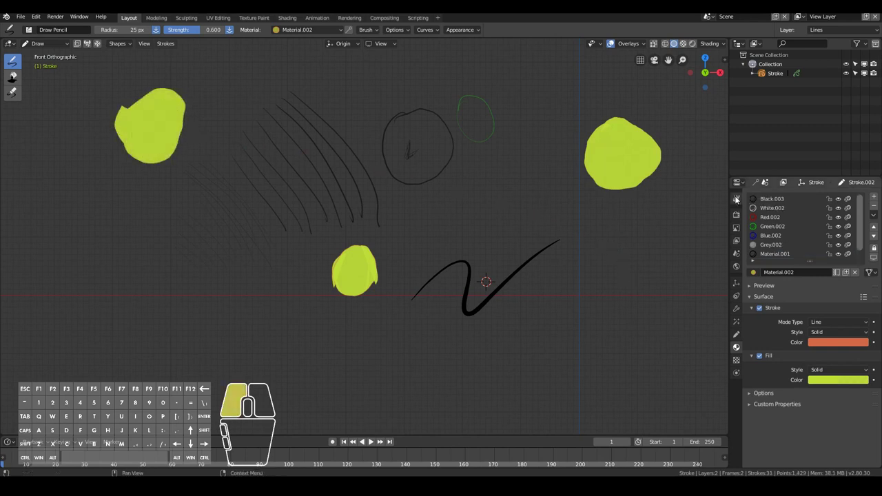
Draw one filled circle with a 59 px brush radius over the faint hatching and another with 125 px beside the thick black stroke
click(736, 197)
drag(828, 291, 870, 292)
mouse_move(207, 184)
mouse_down()
mouse_move(211, 238)
mouse_move(238, 239)
mouse_move(257, 203)
mouse_move(240, 176)
mouse_move(207, 183)
mouse_up()
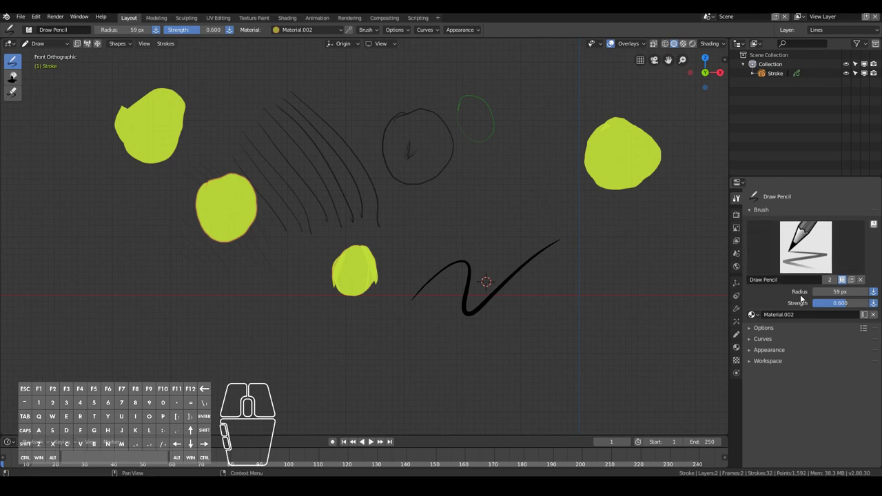
drag(836, 292, 870, 293)
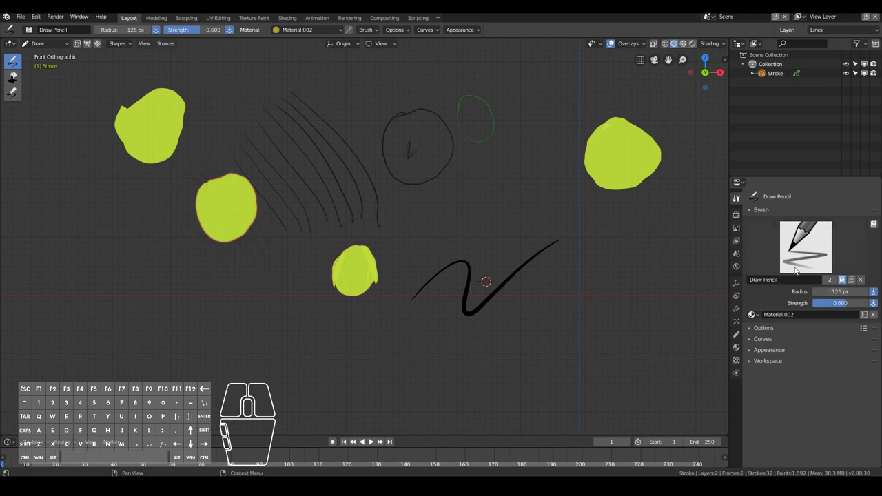
mouse_move(606, 243)
mouse_down()
mouse_move(585, 292)
mouse_move(612, 309)
mouse_move(642, 288)
mouse_move(644, 253)
mouse_move(621, 237)
mouse_move(587, 256)
mouse_up()
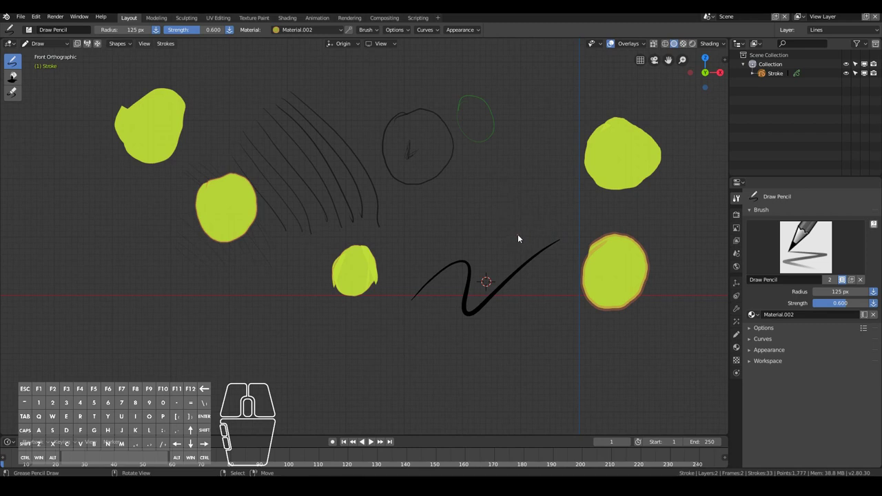
View the Grease Pencil modifiers available for the Stroke object
click(737, 310)
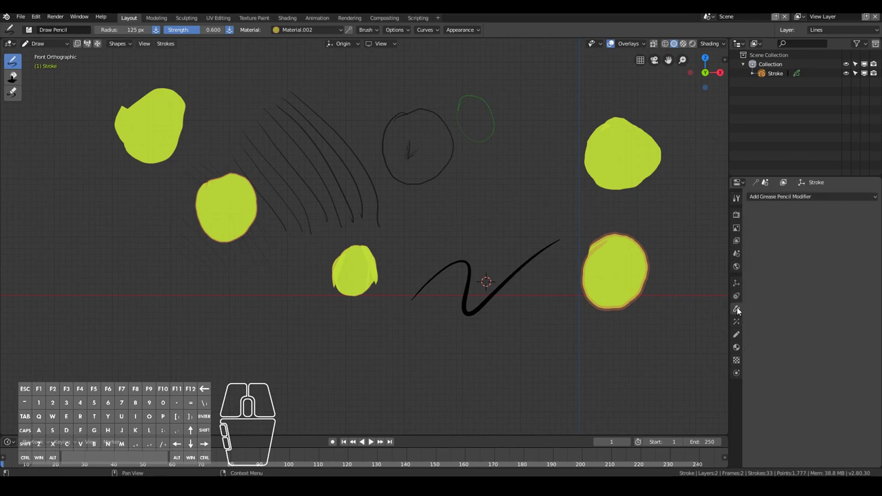
click(762, 201)
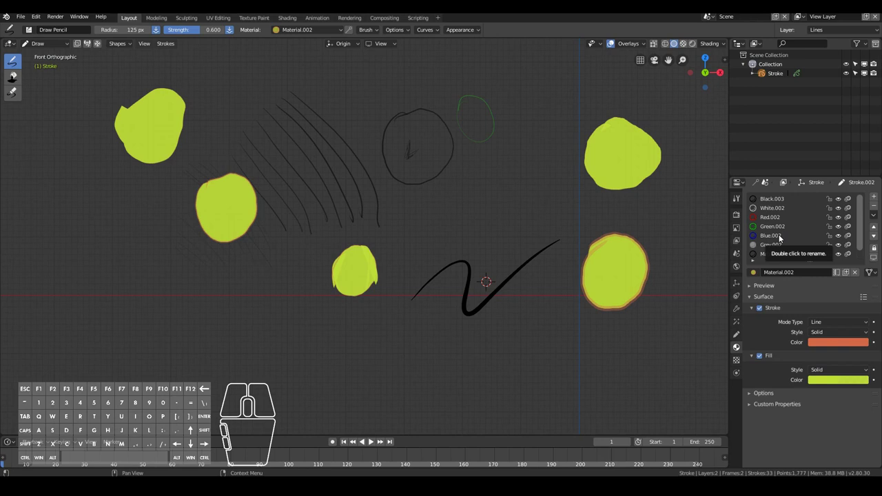
Add a Blur effect to the Stroke object and set its first factor to 69 px
click(736, 322)
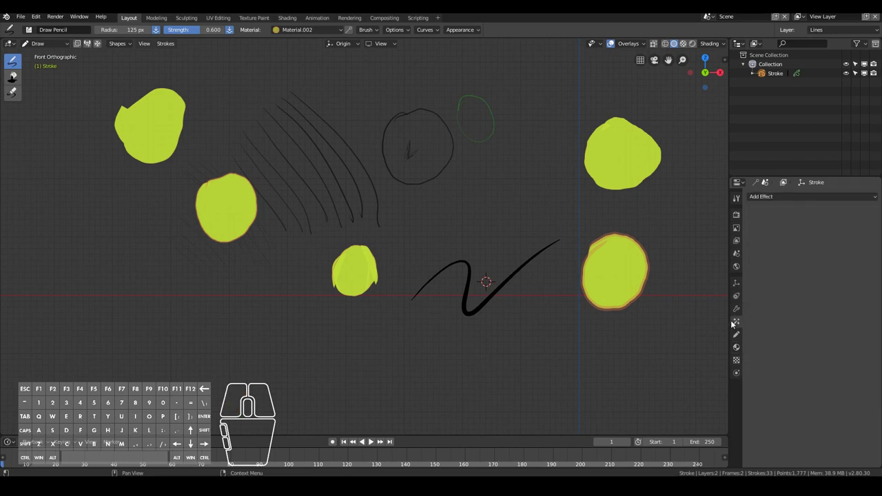
click(766, 199)
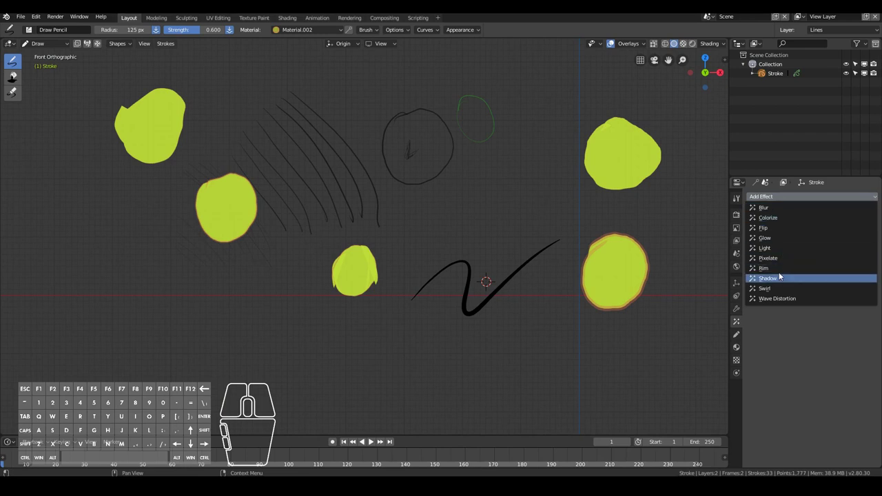
click(766, 207)
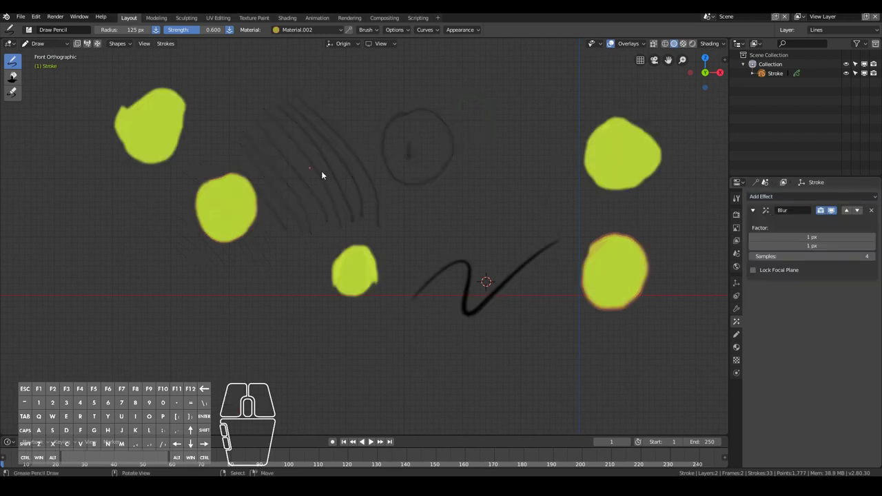
mouse_move(812, 236)
mouse_down()
mouse_move(801, 236)
mouse_move(842, 240)
mouse_up()
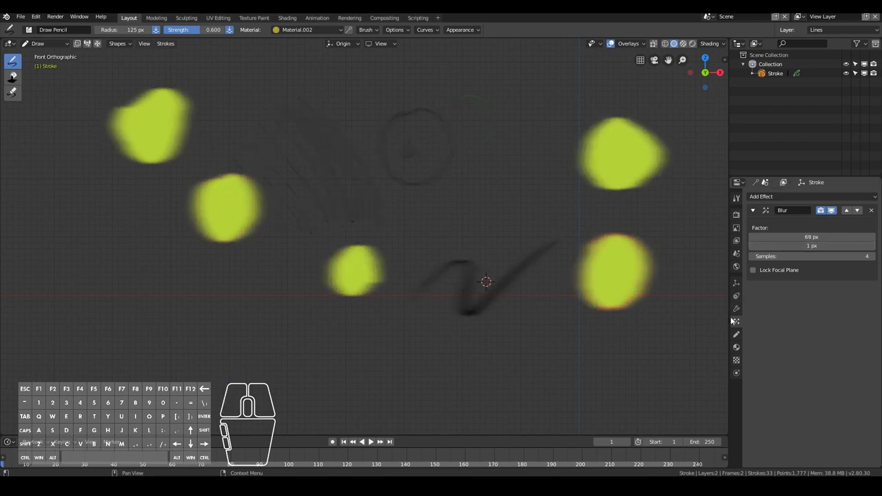
Set the Blur effect's first factor to 118 px and remove the Blur effect from the Stroke object
click(736, 309)
click(736, 322)
drag(800, 238, 826, 238)
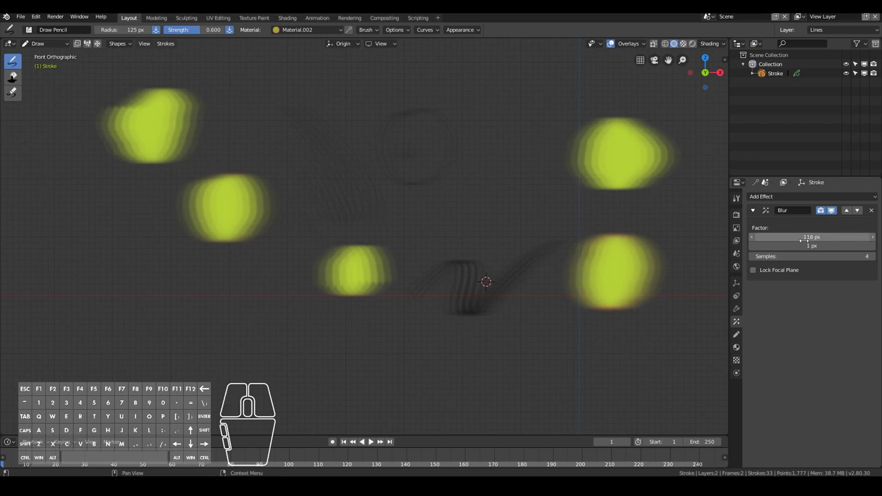
click(872, 212)
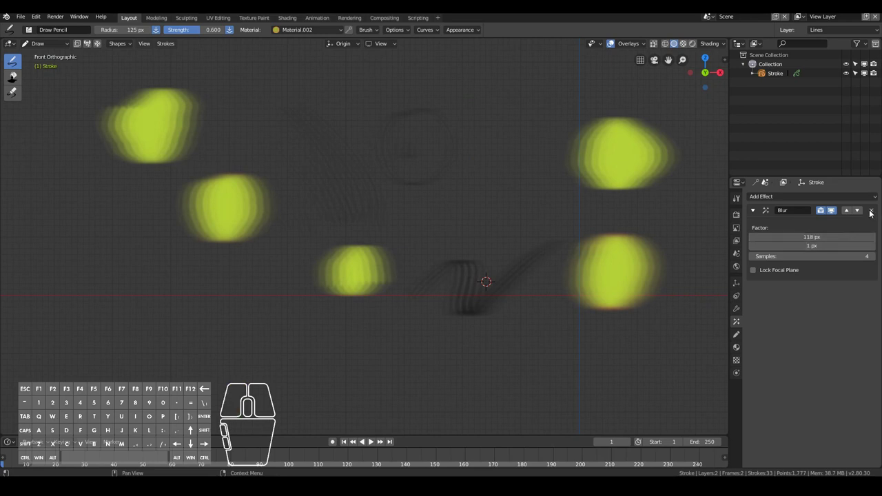
Try a Colorize effect in Sepia mode on the Stroke object and undo it
click(756, 198)
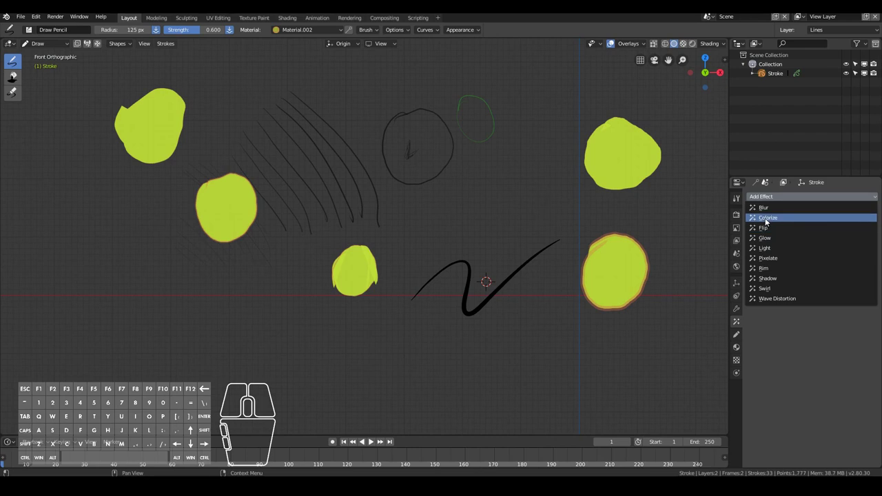
click(766, 219)
click(787, 229)
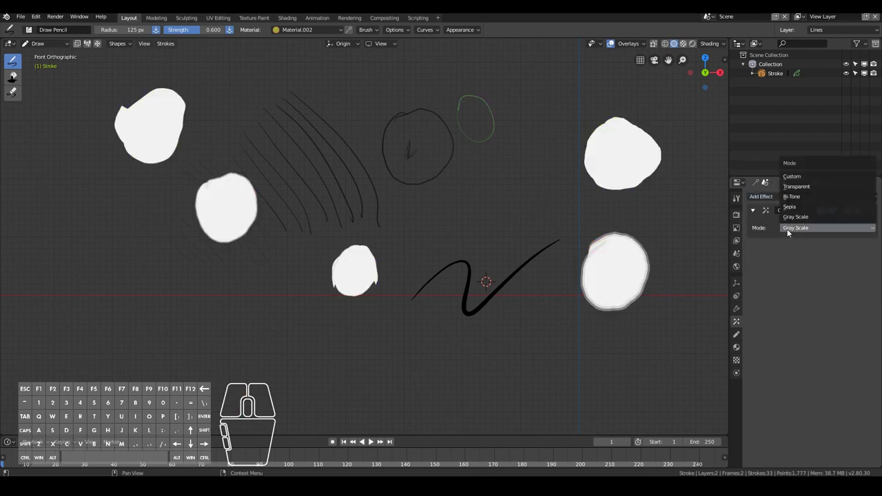
click(788, 209)
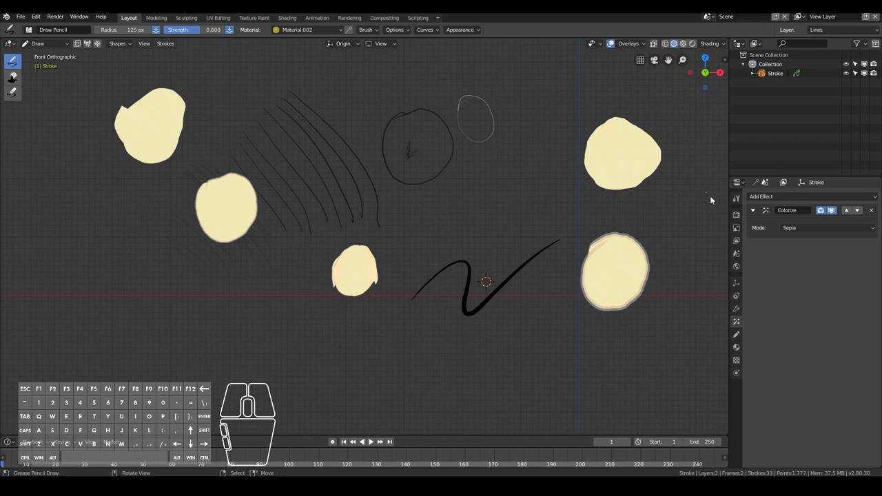
click(789, 228)
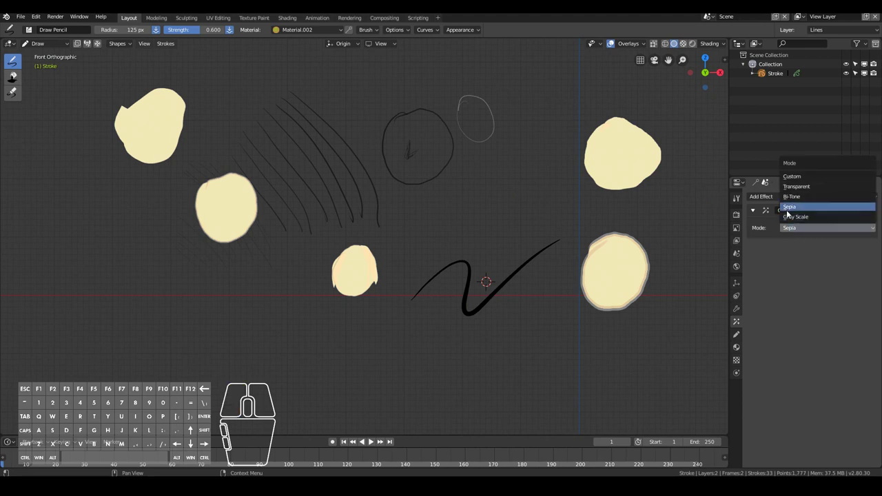
click(783, 228)
key(ctrl+z)
Add a Rim effect to the Stroke object and lighten its rim color to near-white
click(762, 199)
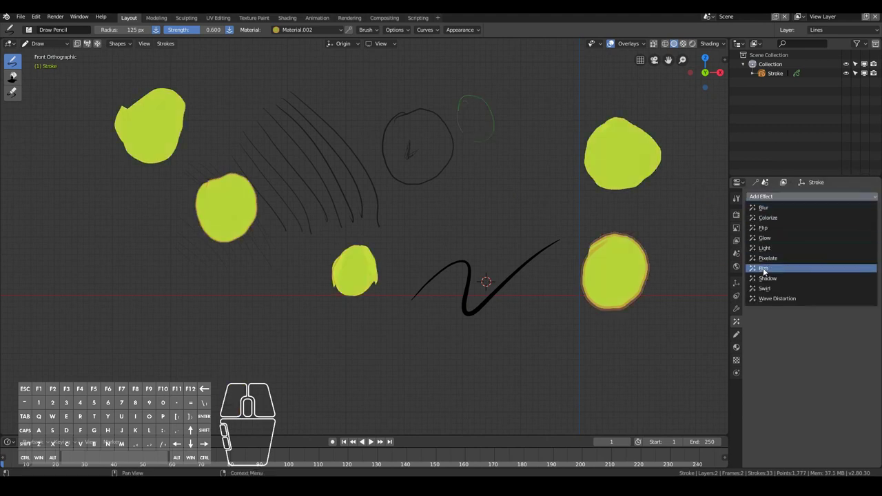
click(764, 269)
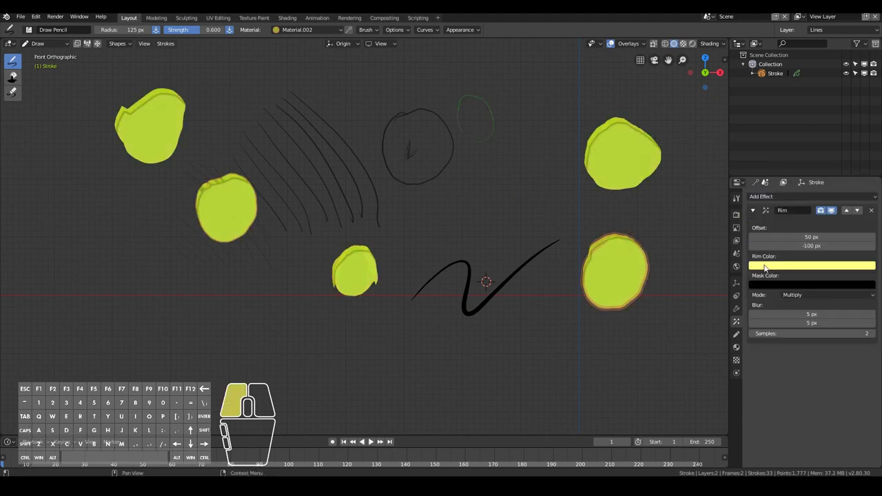
click(769, 268)
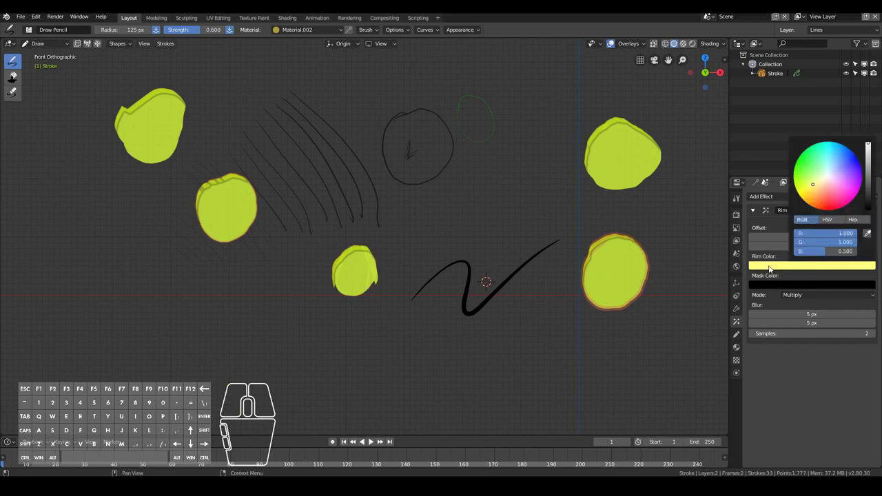
drag(826, 186, 830, 181)
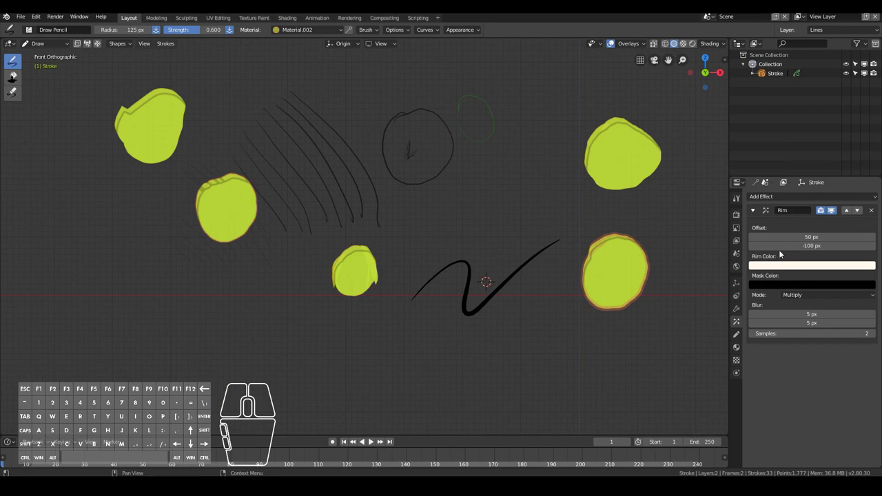
Set the Rim effect's offset to 90 px and -121 px and its rim color to yellow (R 1.000, G 0.933, B 0.371)
mouse_move(793, 237)
mouse_down()
mouse_move(835, 238)
mouse_move(796, 244)
mouse_up()
click(812, 266)
click(831, 185)
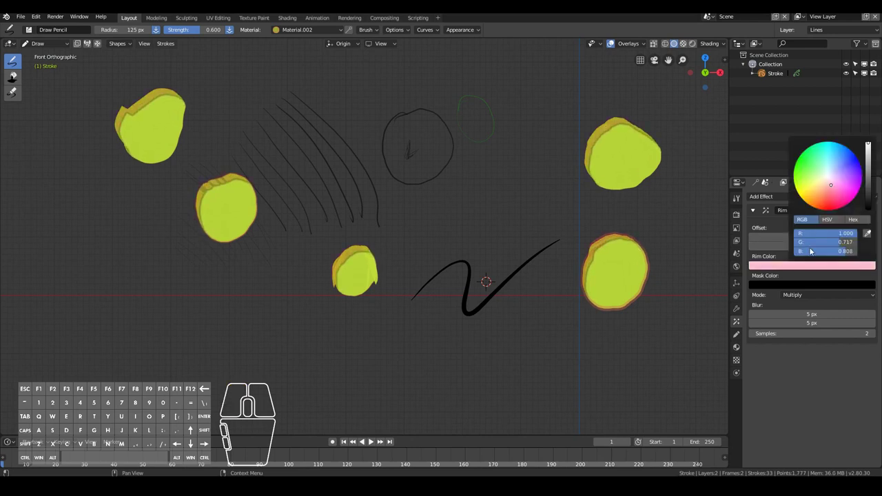
drag(786, 245, 771, 248)
click(783, 267)
drag(812, 195, 814, 185)
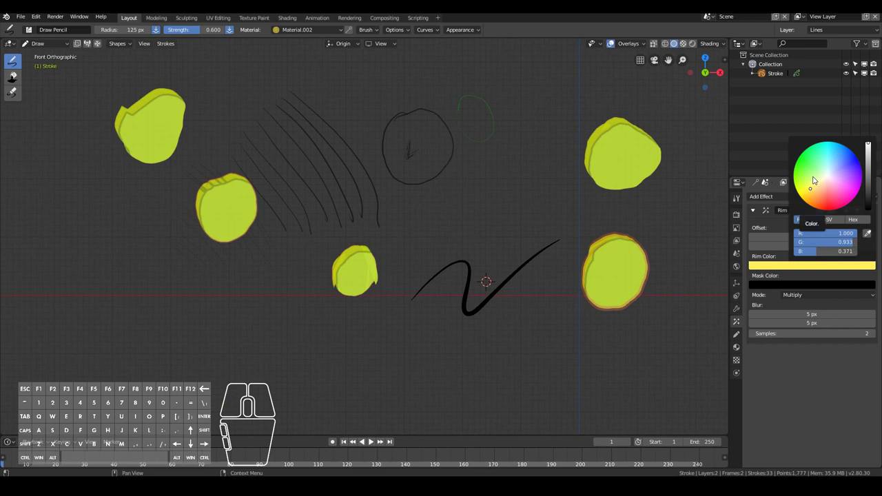
Add a Shadow effect with a dark gray shadow color to the Stroke object and remove the Rim effect
click(772, 195)
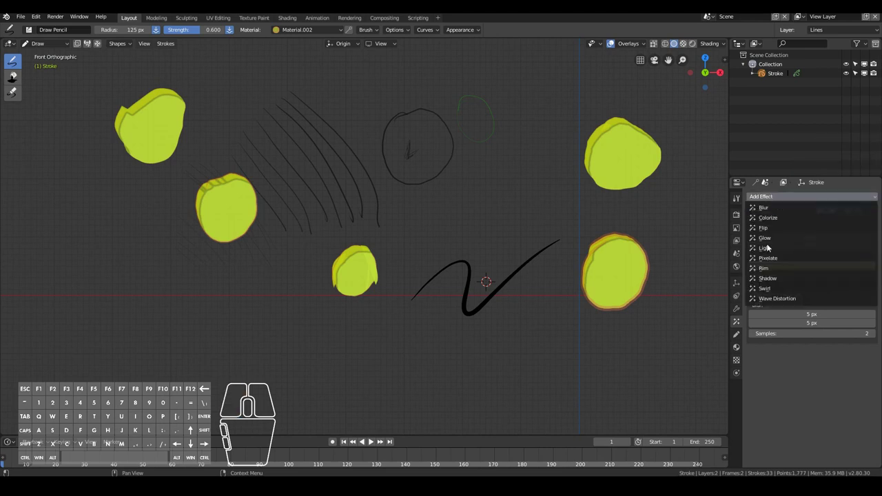
click(762, 276)
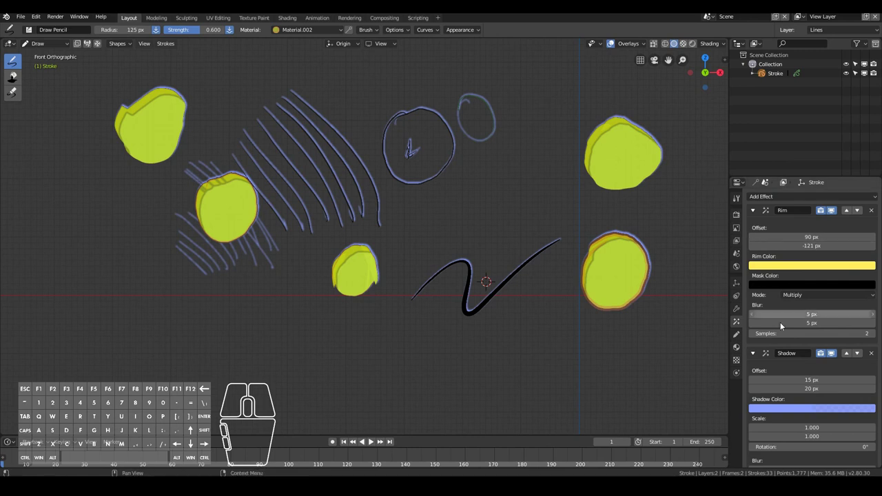
click(770, 408)
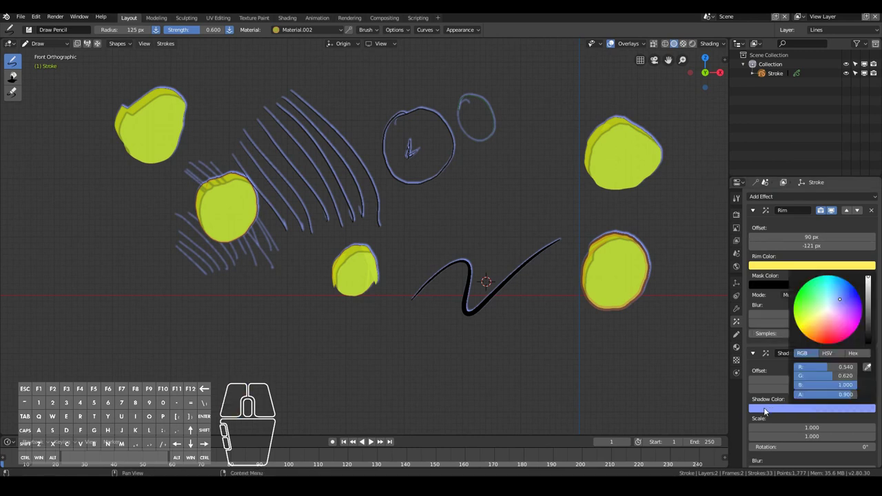
click(829, 312)
mouse_move(873, 312)
mouse_down()
mouse_move(869, 331)
mouse_move(870, 324)
mouse_up()
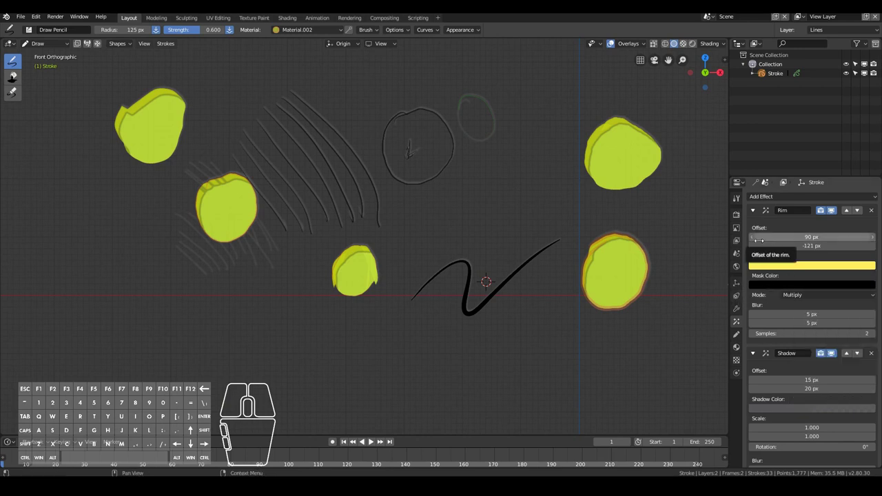
click(872, 211)
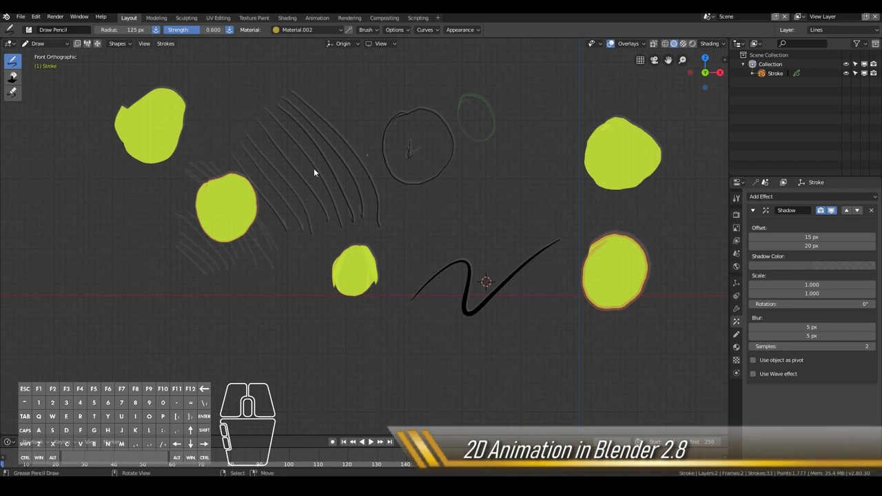
Start a new file from the General template
click(21, 16)
mouse_move(42, 27)
click(173, 27)
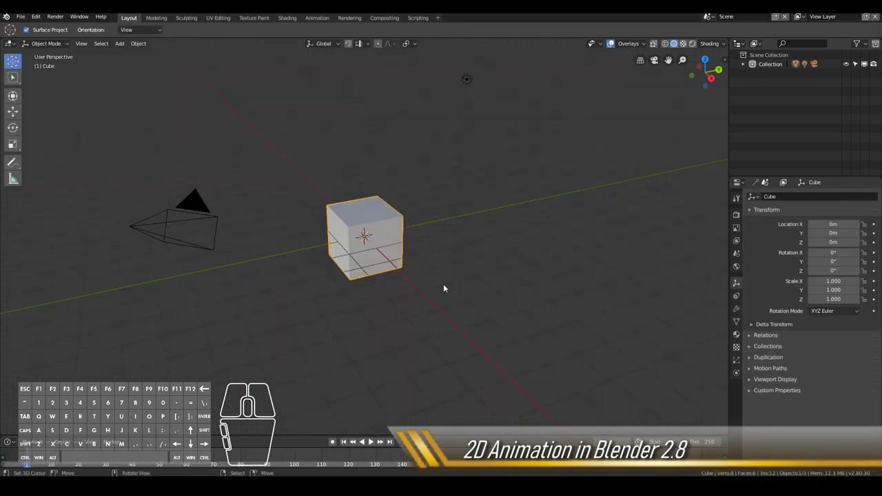
Delete the default cube, camera and light from the scene
mouse_move(255, 238)
middle_down()
mouse_move(394, 232)
mouse_move(216, 246)
mouse_move(265, 242)
middle_up()
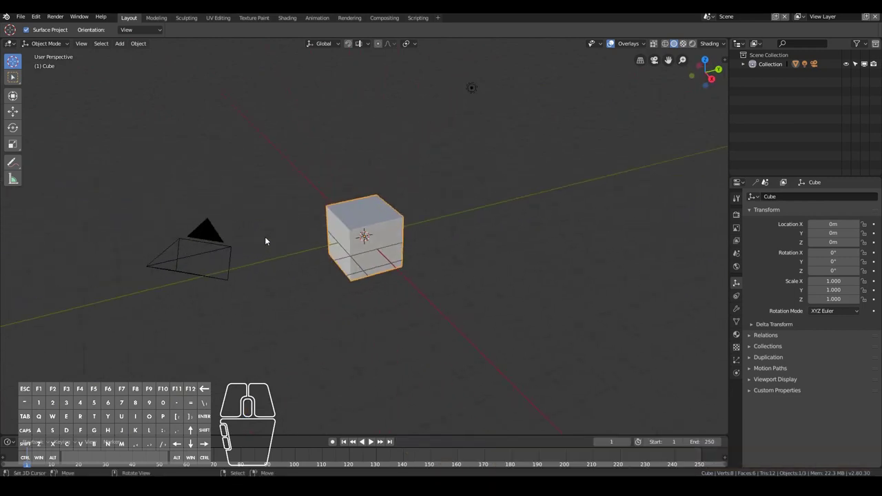
key(x)
click(350, 229)
right_click(197, 252)
key(x)
click(205, 251)
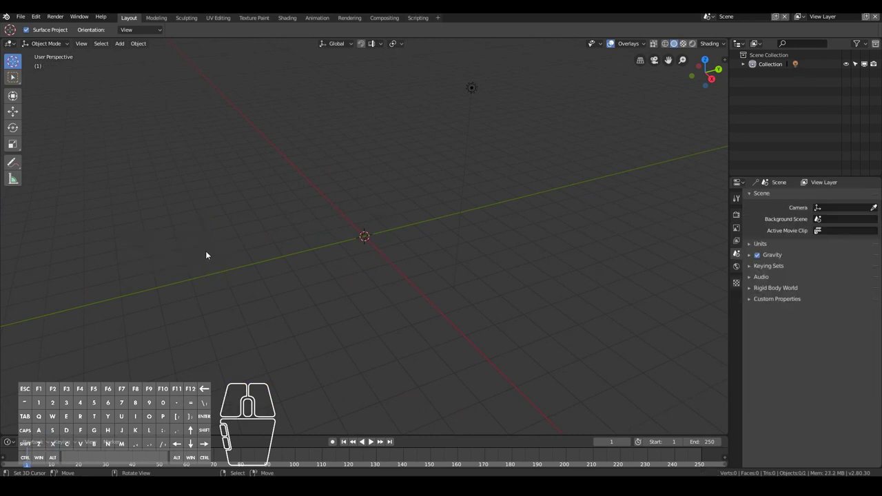
right_click(471, 88)
key(Delete)
middle_drag(276, 228, 305, 222)
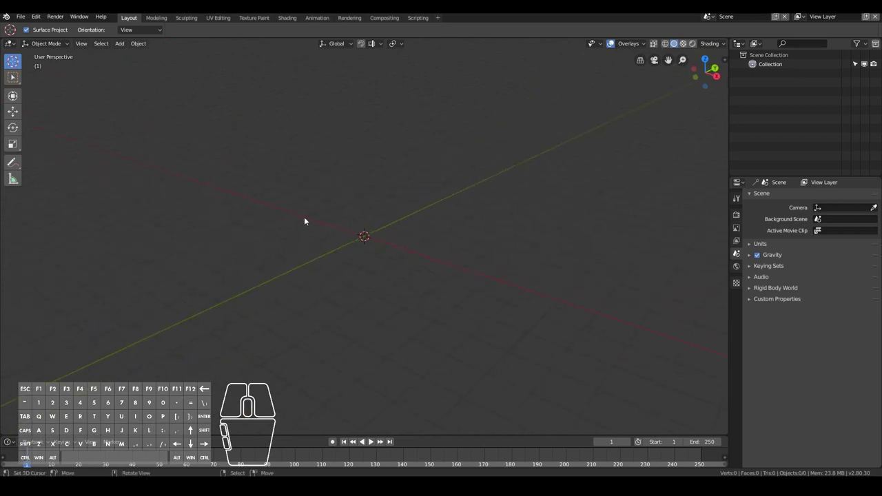
key(KP_1)
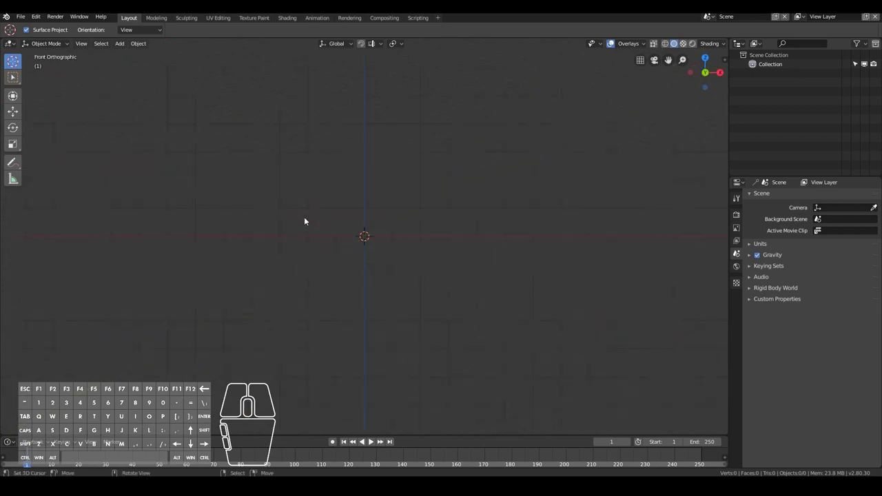
middle_drag(399, 270, 253, 249)
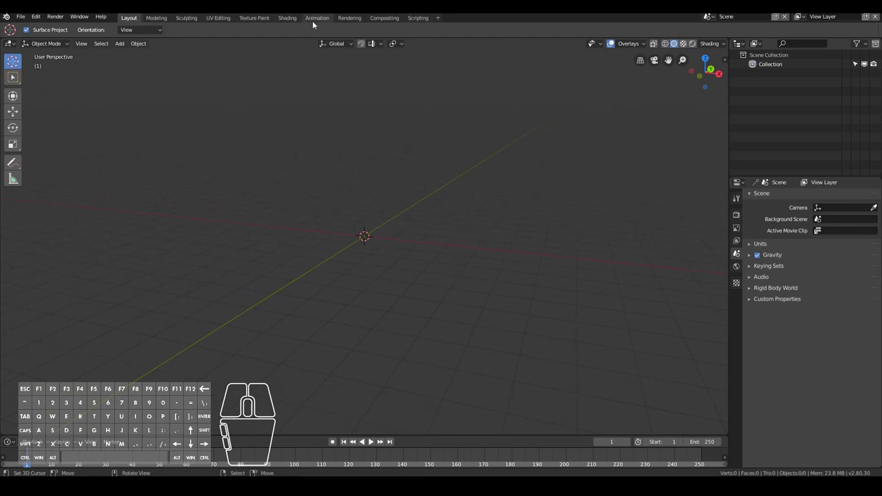
Add the 2D Animation workspace to the current file
click(439, 17)
mouse_move(428, 44)
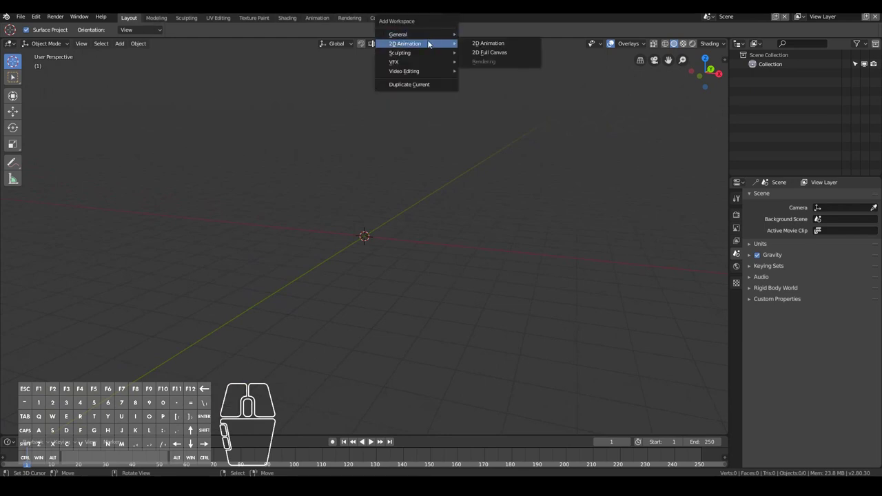
click(486, 43)
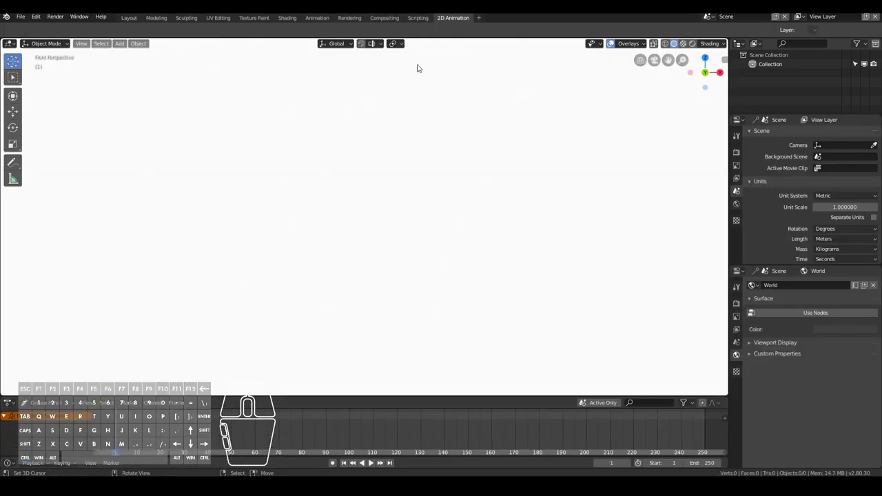
View the templates available for starting a new file, including 2D Animation
click(24, 19)
mouse_move(34, 27)
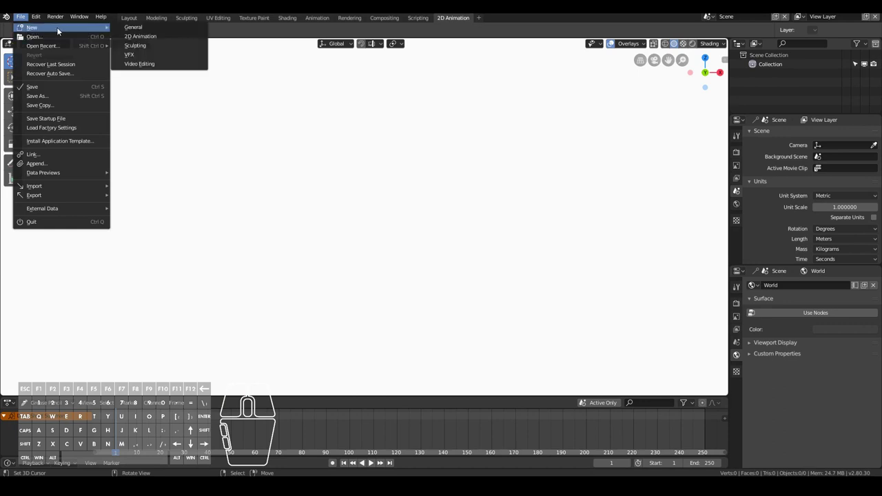
click(184, 36)
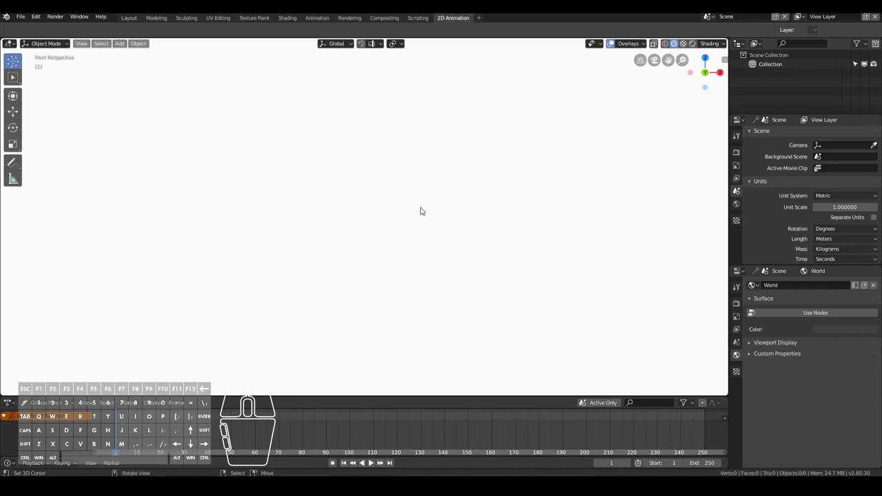
In the front view, place the 3D cursor near the middle of the canvas and add a Grease Pencil Stroke object there
middle_drag(421, 207, 483, 237)
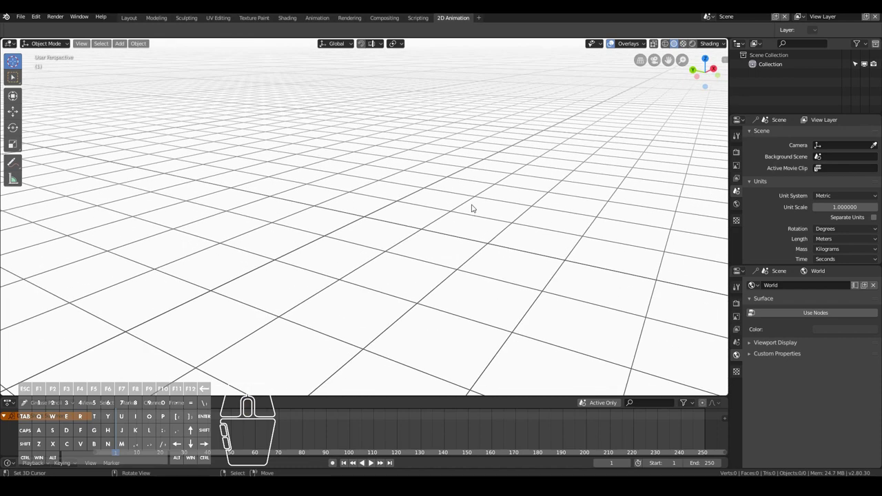
key(KP_1)
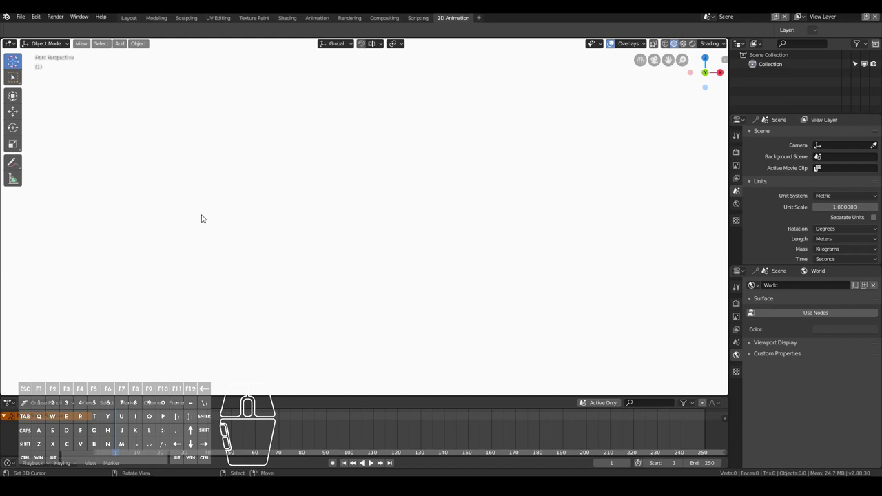
click(391, 220)
key(shift)
key(shift+a)
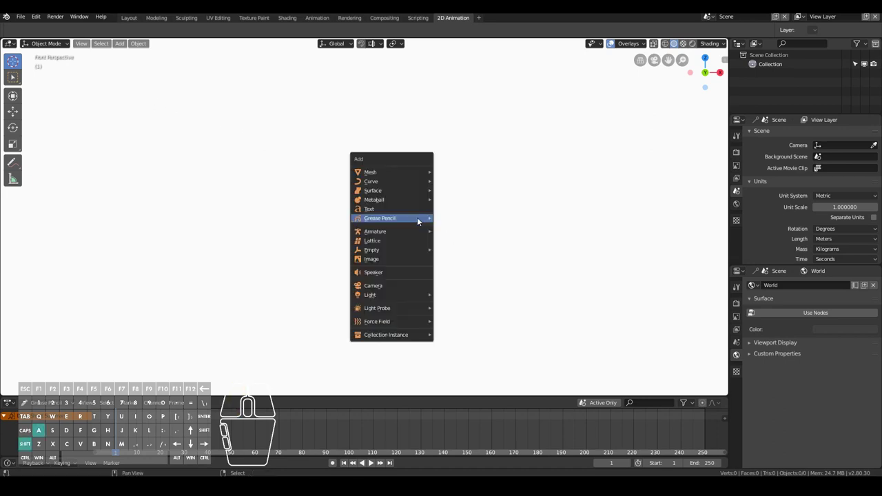
mouse_move(417, 218)
click(467, 230)
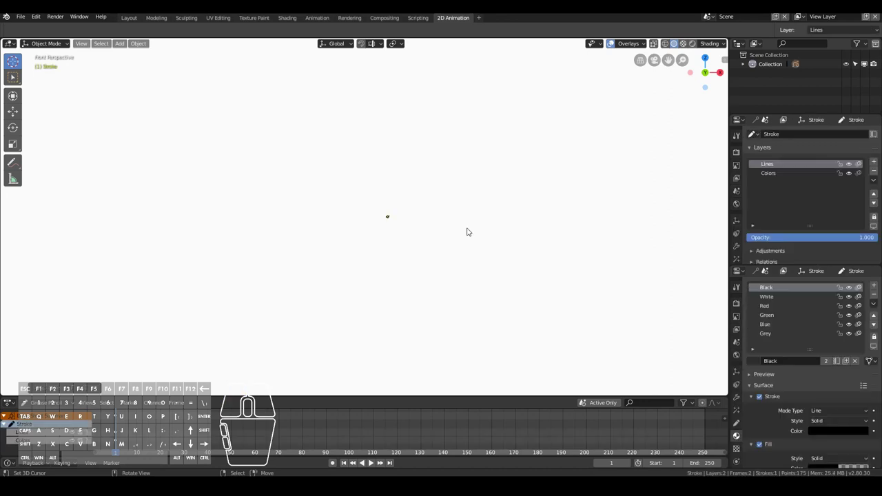
Compare the front view of the new stroke in orthographic and perspective projection
scroll(467, 232, up, 4)
key(KP_5)
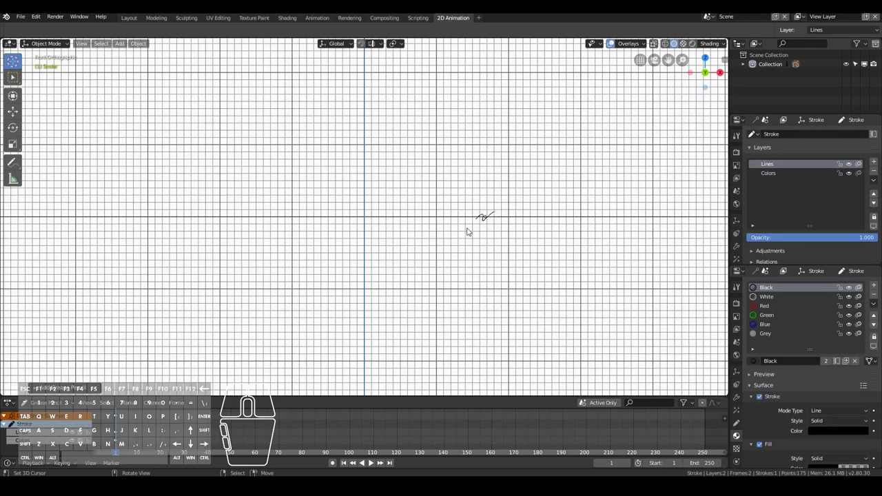
scroll(467, 231, up, 2)
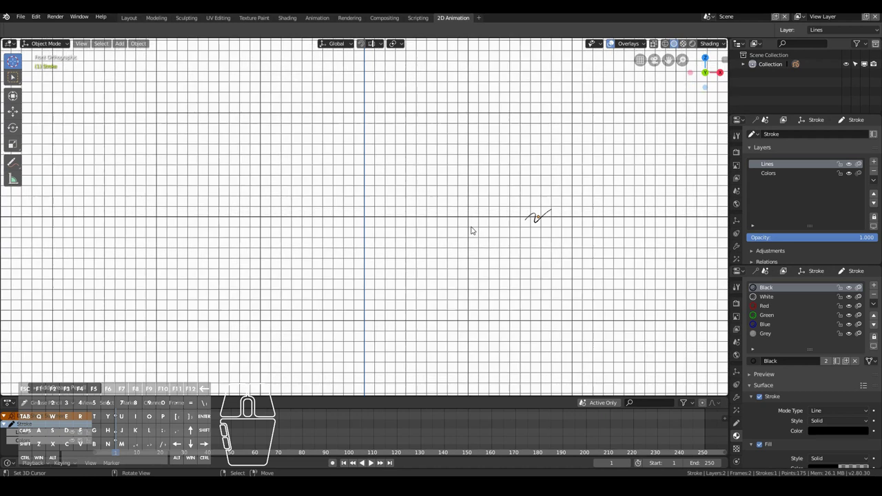
scroll(466, 233, down, 3)
scroll(467, 234, up, 2)
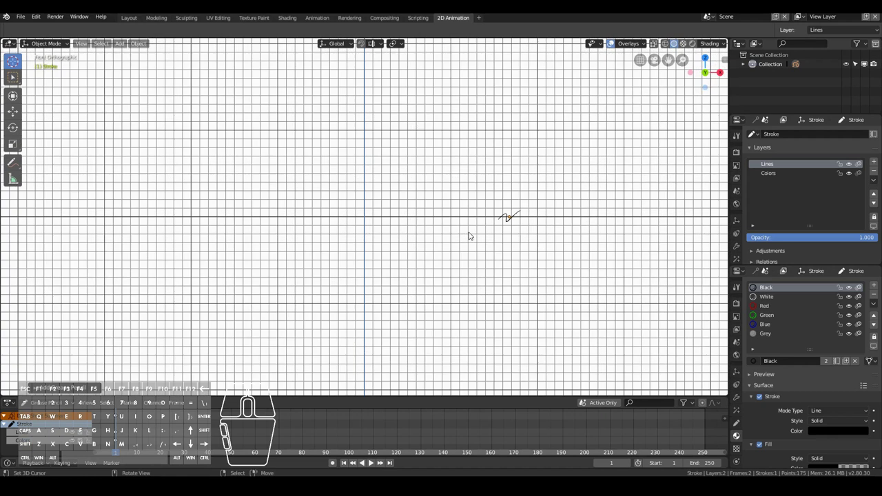
scroll(469, 237, down, 1)
drag(646, 61, 646, 68)
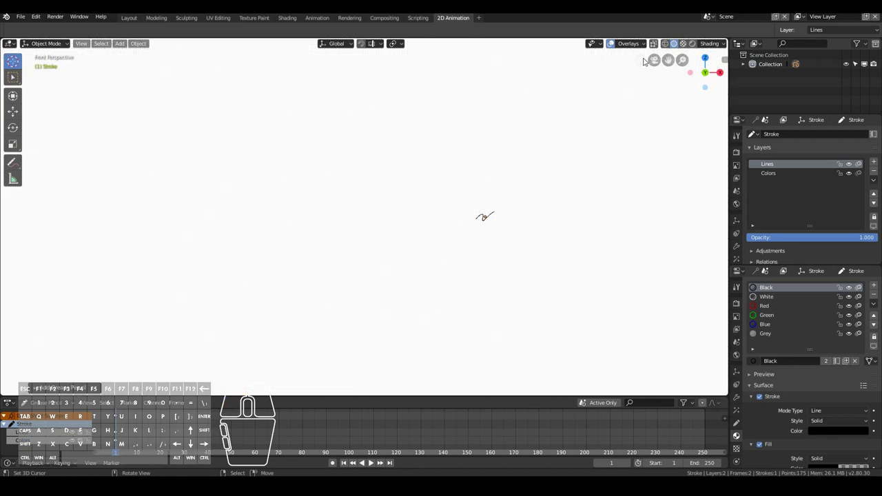
Switch to the front orthographic view and turn off the grid overlay
middle_drag(473, 229, 602, 95)
click(642, 62)
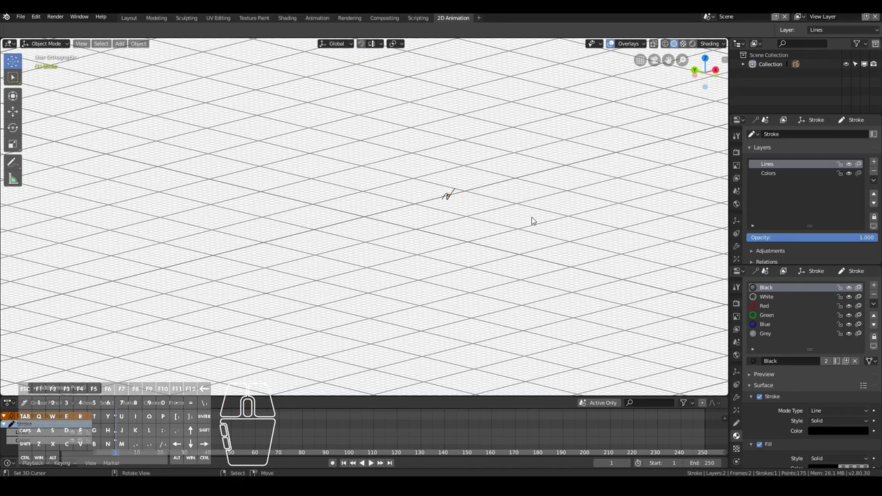
key(KP_1)
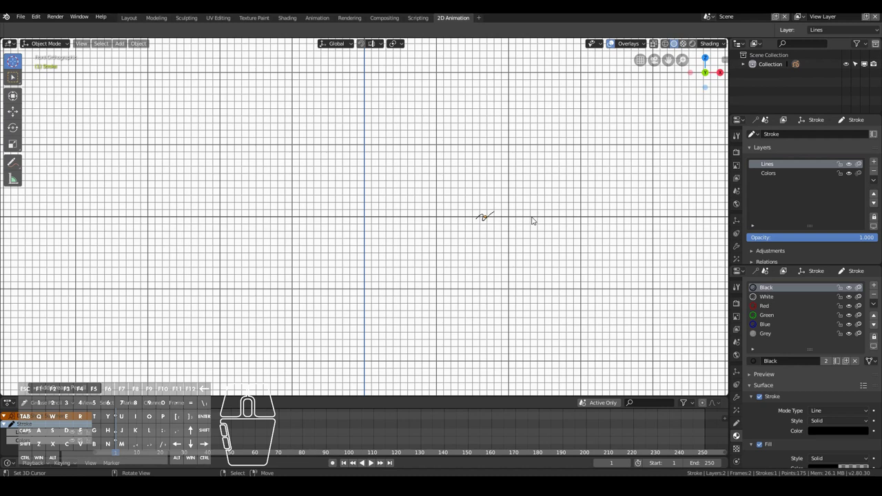
scroll(562, 109, up, 2)
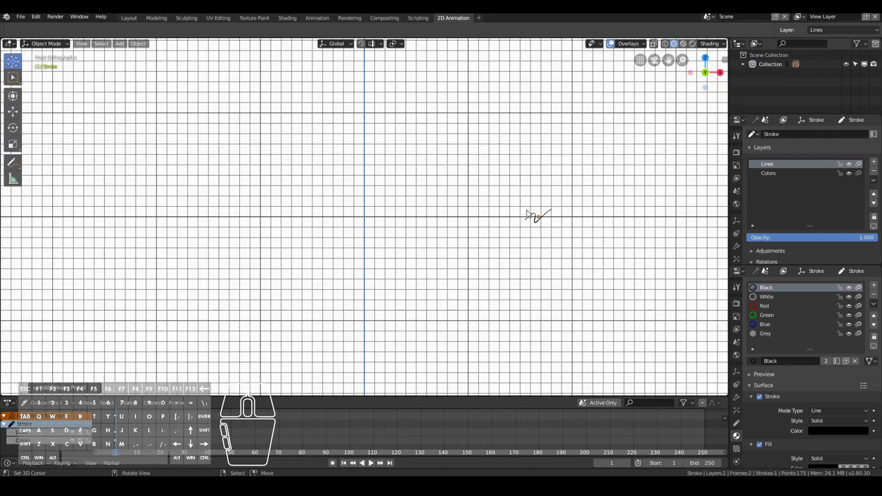
click(643, 44)
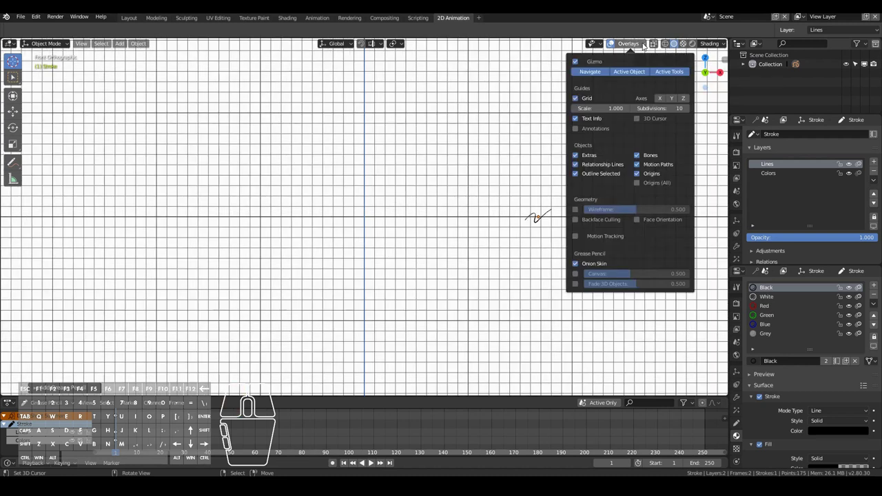
click(582, 101)
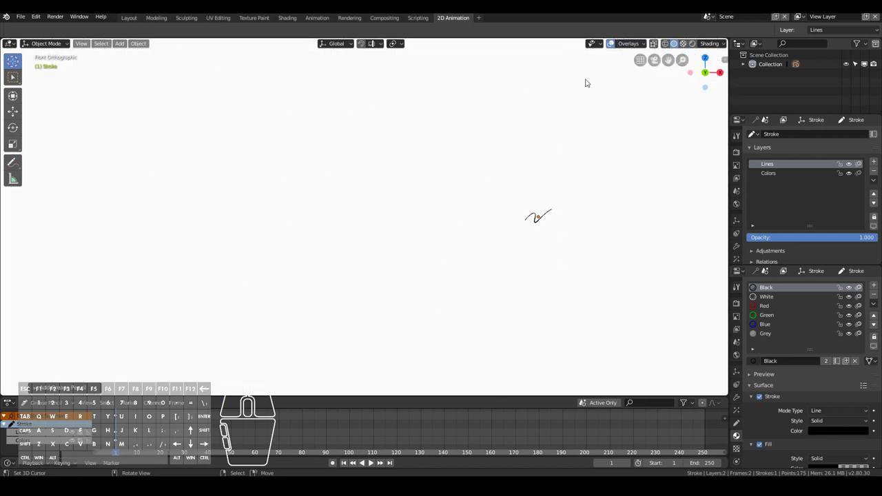
click(627, 46)
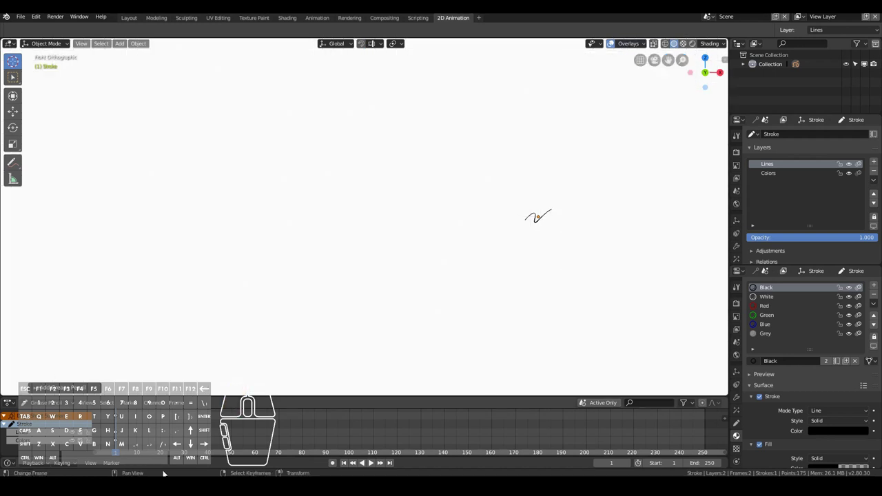
Move the stroke object to the middle of the canvas and scale it up
click(538, 221)
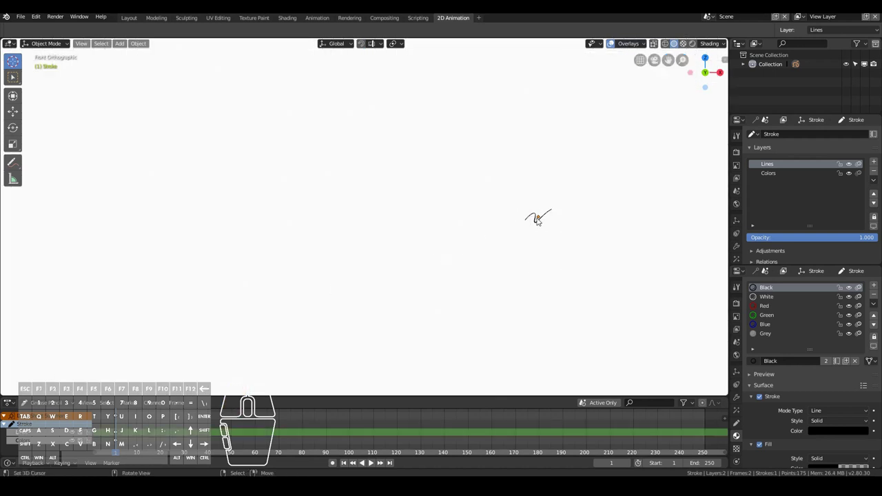
key(g)
click(344, 228)
key(s)
right_click(405, 300)
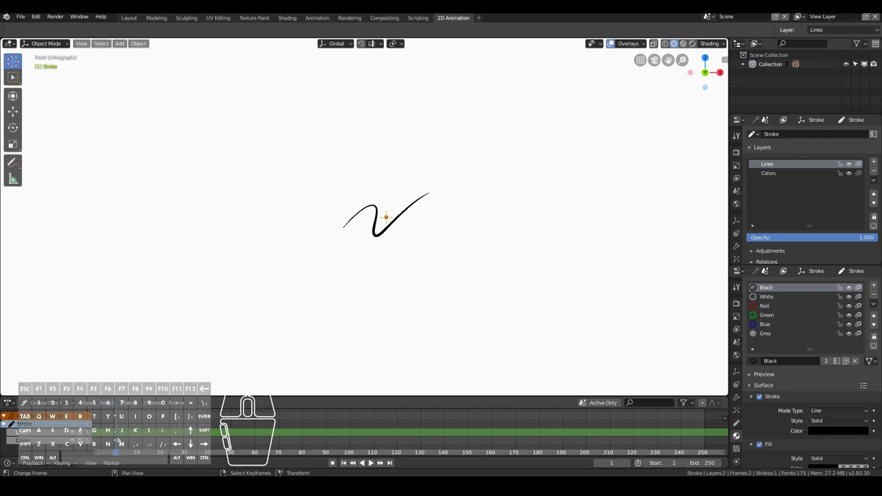
Switch between the Lines and Colors layers, leaving Colors active, and toggle the Lines layer's visibility off and on
click(777, 170)
click(773, 170)
click(771, 165)
click(769, 169)
click(769, 172)
click(769, 165)
click(768, 174)
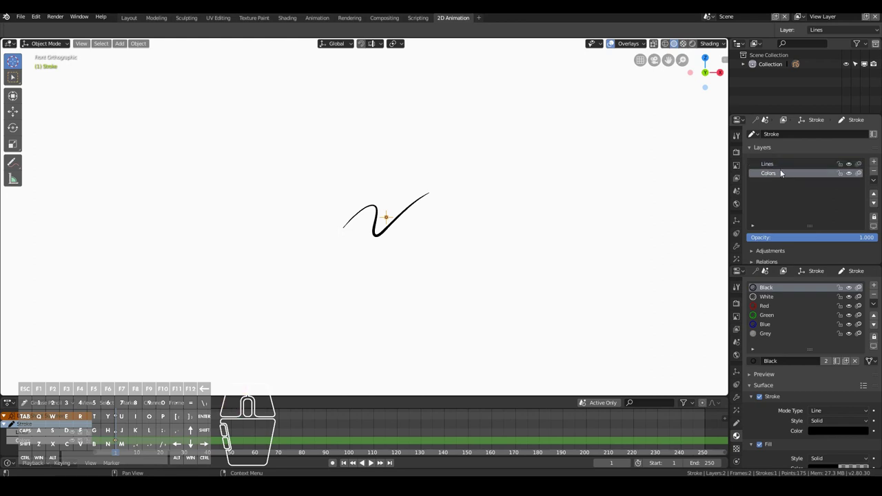
click(849, 164)
click(849, 164)
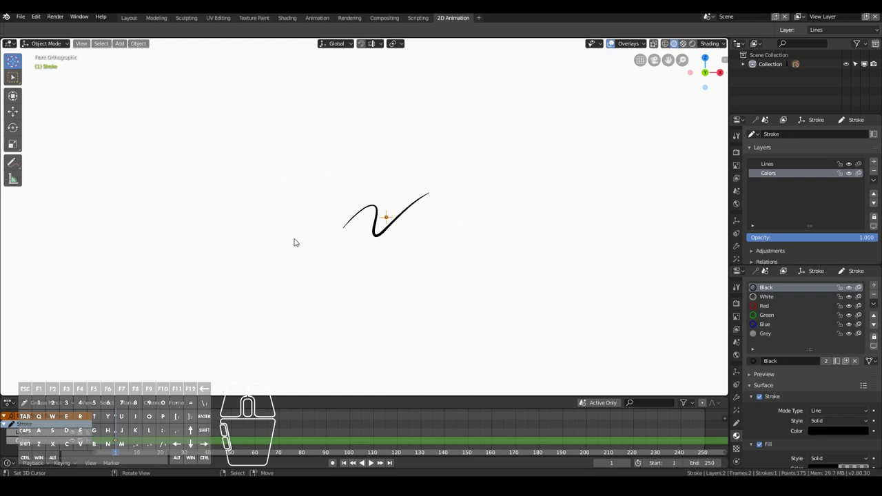
Inspect the frame 1 keyframes of the Lines and Colors layers by selecting them in turn in the dope sheet
click(117, 432)
click(117, 437)
click(118, 436)
click(117, 440)
click(118, 432)
click(117, 441)
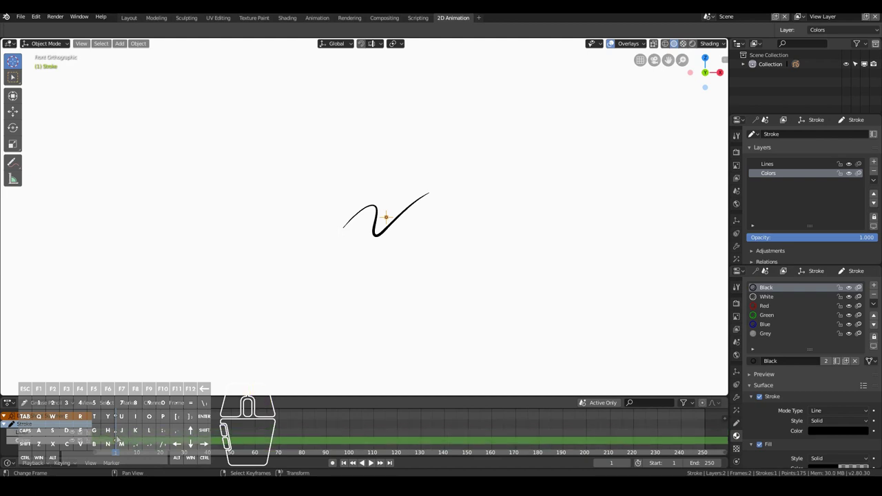
click(117, 433)
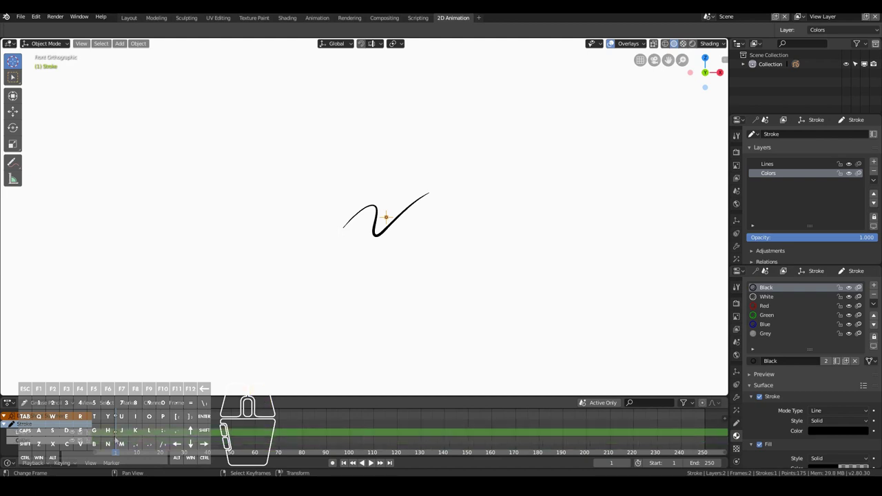
click(117, 442)
click(117, 432)
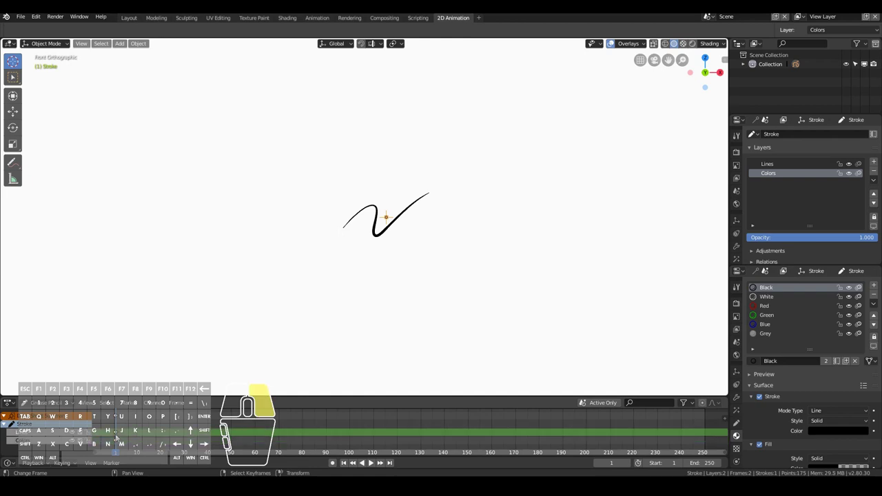
click(115, 441)
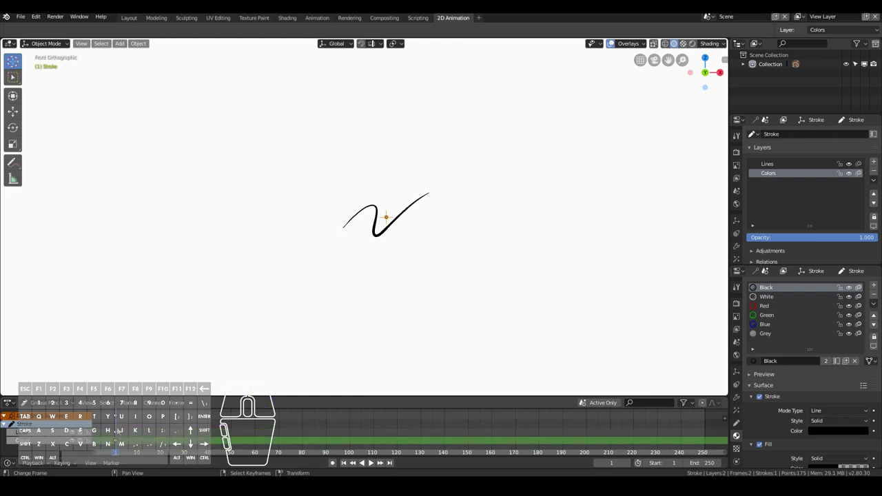
shift+click(115, 443)
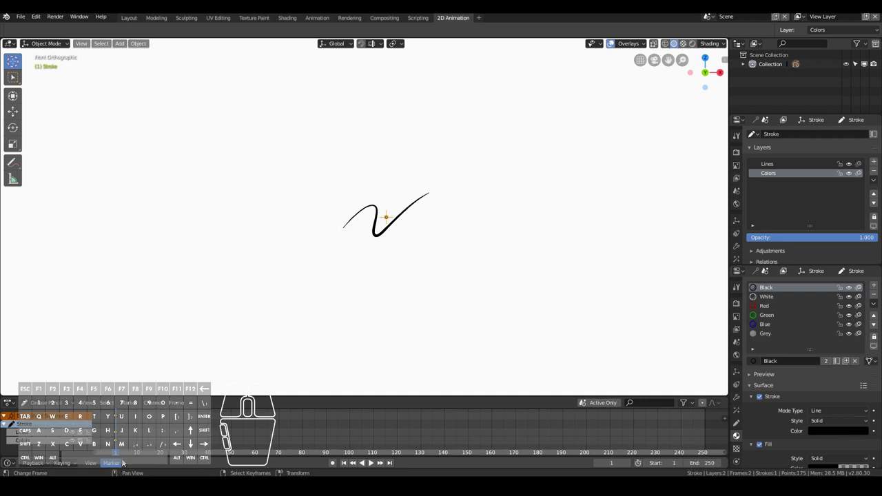
Play the animation briefly, stop it and return to frame 1
click(119, 440)
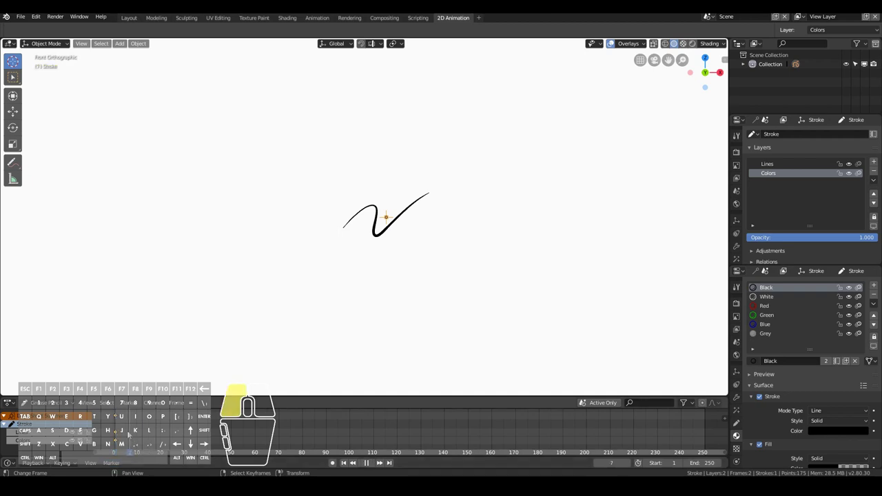
key(Escape)
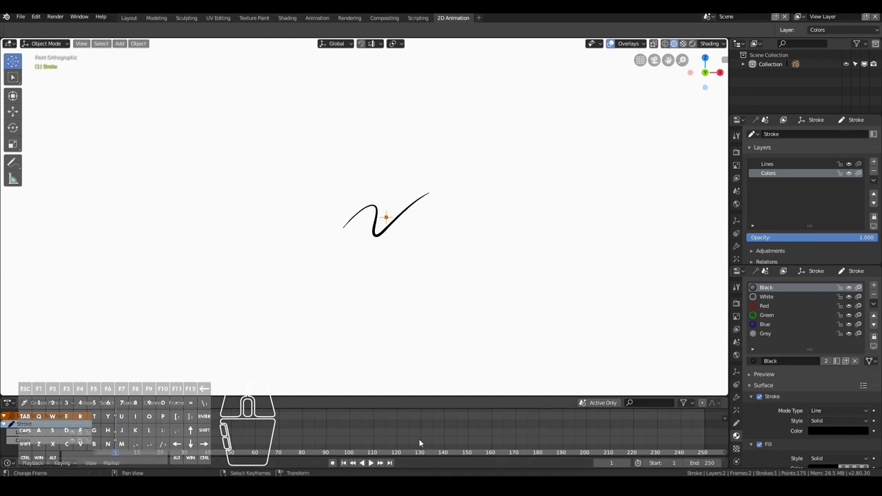
click(371, 464)
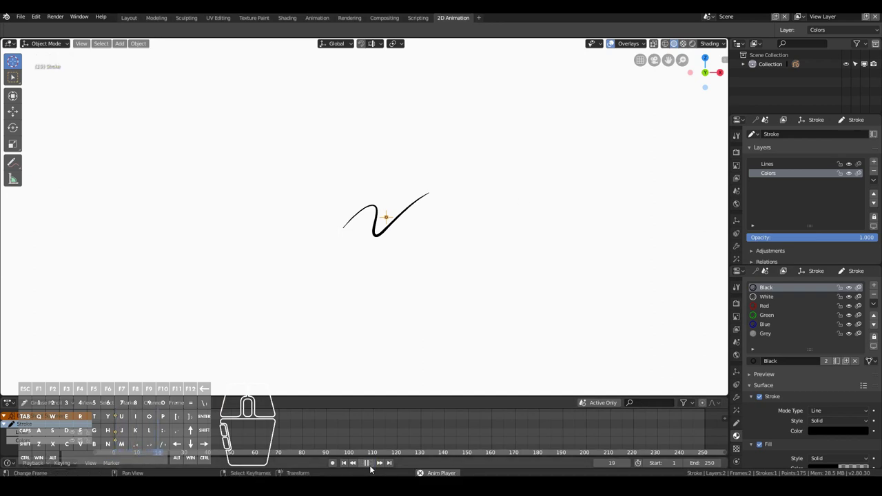
click(367, 464)
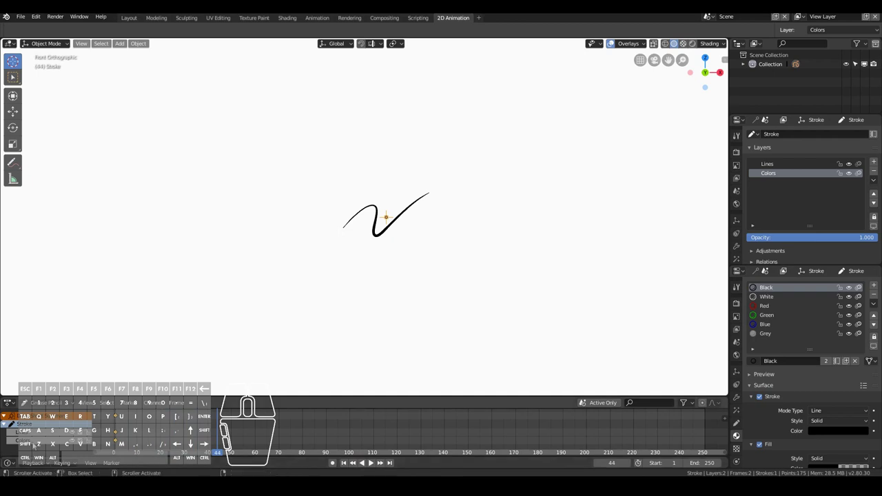
click(115, 442)
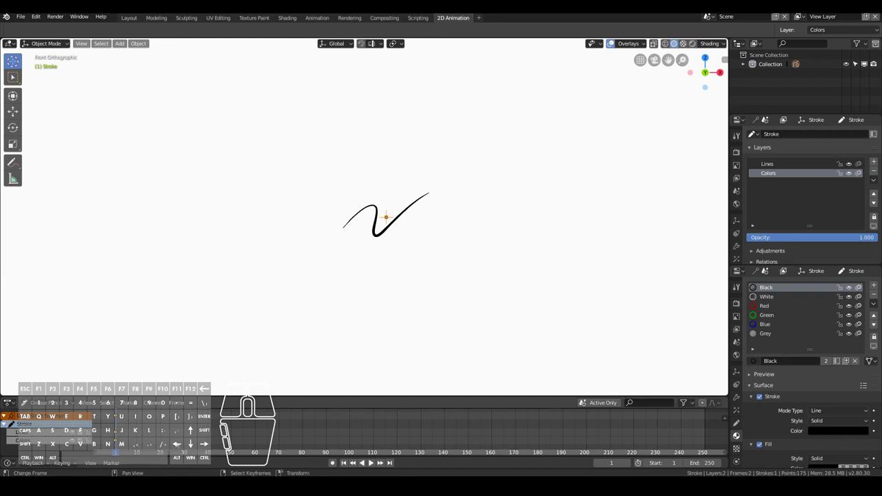
Go to frame 20 and switch the stroke object to Draw mode
mouse_move(119, 433)
mouse_down()
mouse_move(132, 445)
mouse_move(160, 445)
mouse_up()
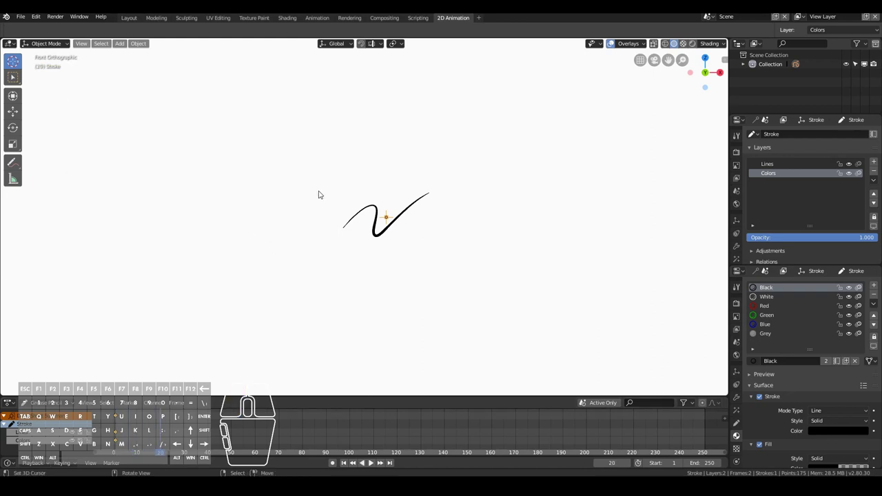
click(372, 146)
drag(441, 178, 466, 131)
key(ctrl+Tab)
click(253, 105)
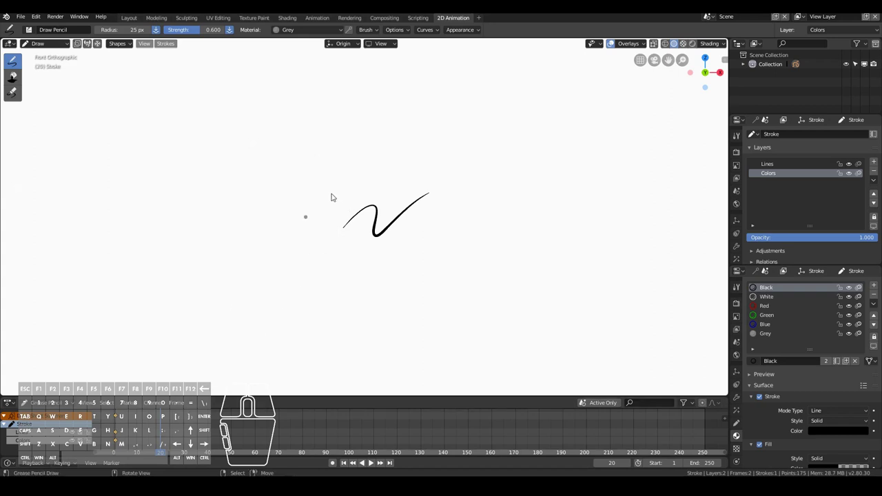
Undo a trial grey shape on the Colors layer and draw an N-shaped stroke with the Black material on the Lines layer at frame 20
mouse_move(339, 170)
mouse_down()
mouse_move(355, 148)
mouse_move(435, 138)
mouse_move(455, 122)
mouse_up()
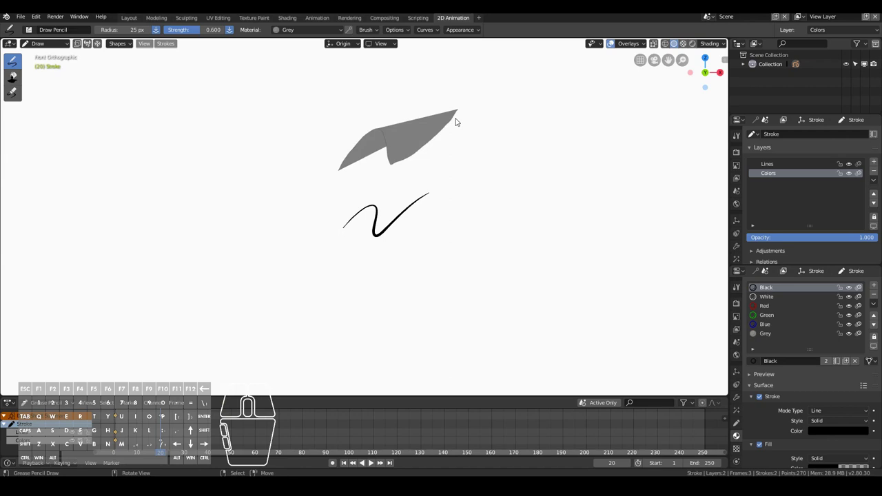
key(ctrl+z)
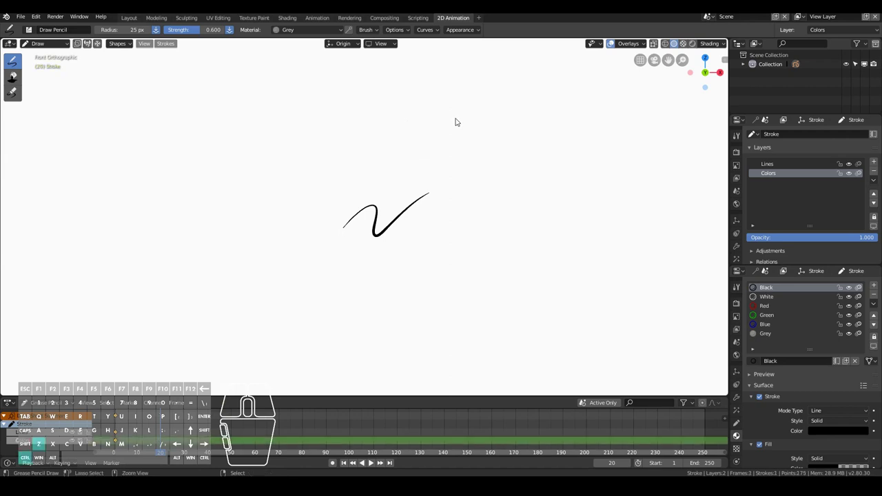
click(808, 163)
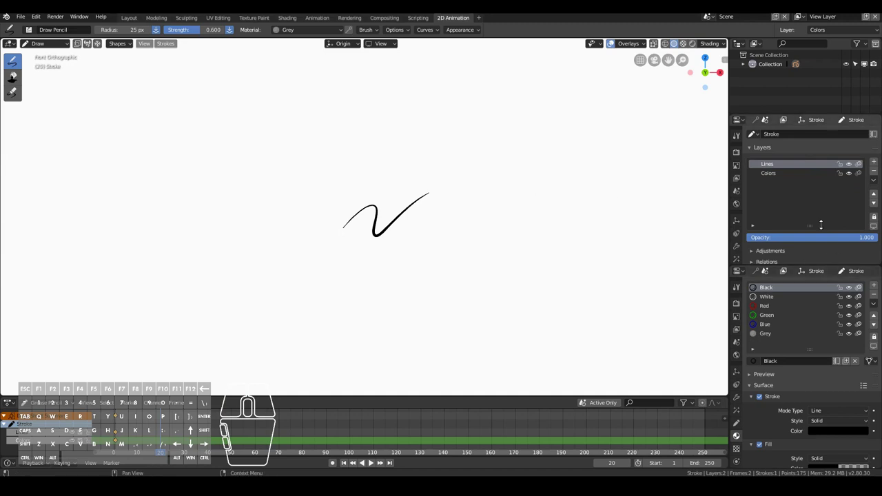
click(778, 288)
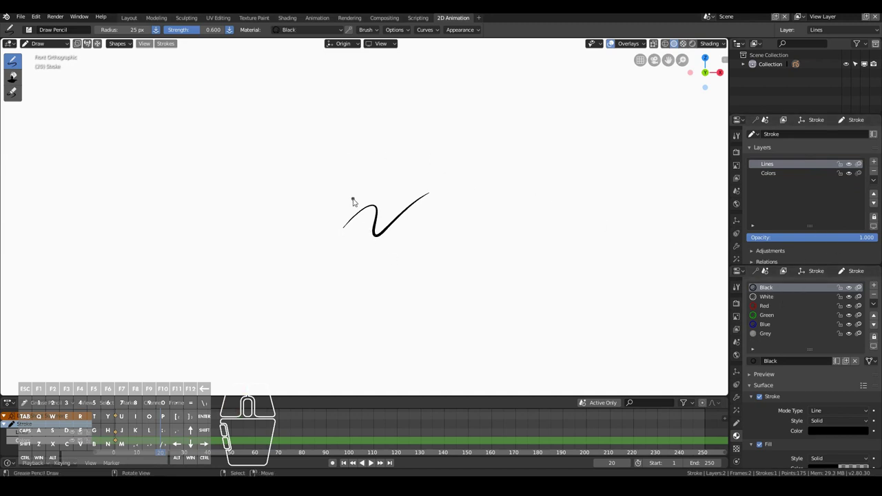
mouse_move(332, 161)
mouse_down()
mouse_move(353, 137)
mouse_move(368, 169)
mouse_move(402, 156)
mouse_move(442, 111)
mouse_up()
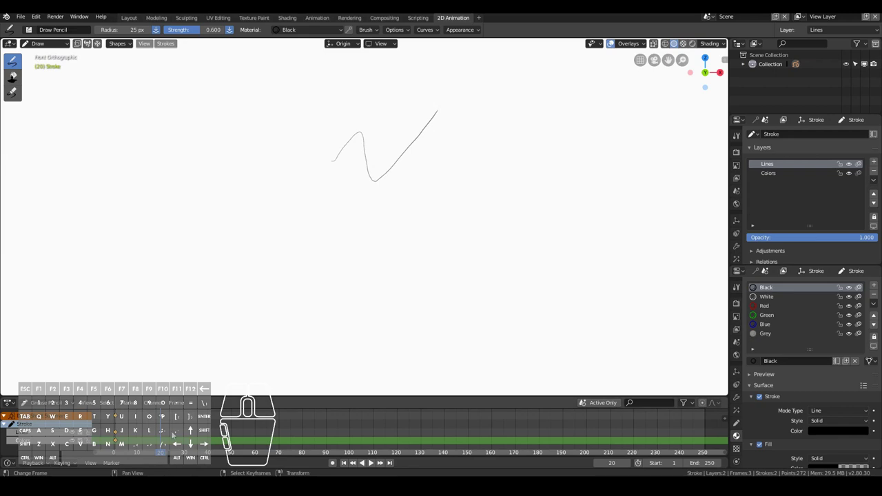
Compare the drawings at frame 1 and frame 20 by moving the playhead between them
click(116, 438)
mouse_move(115, 439)
mouse_down()
mouse_move(156, 435)
mouse_move(118, 444)
mouse_up()
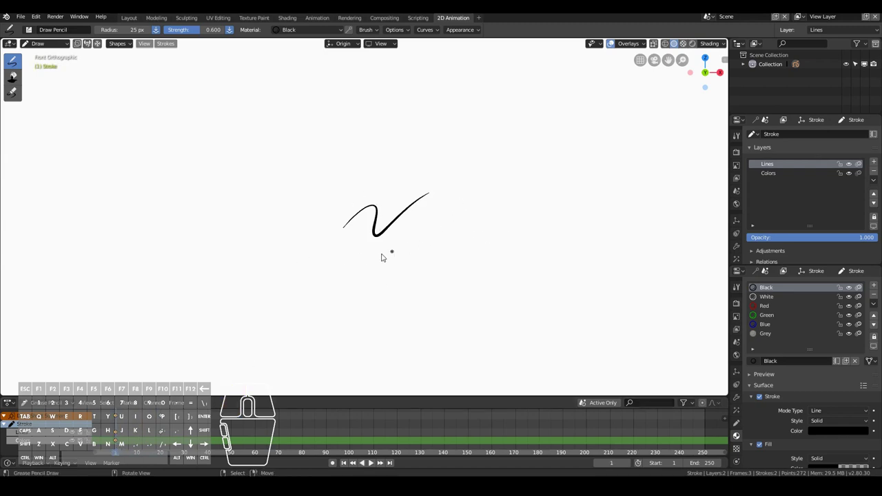
drag(155, 437, 161, 434)
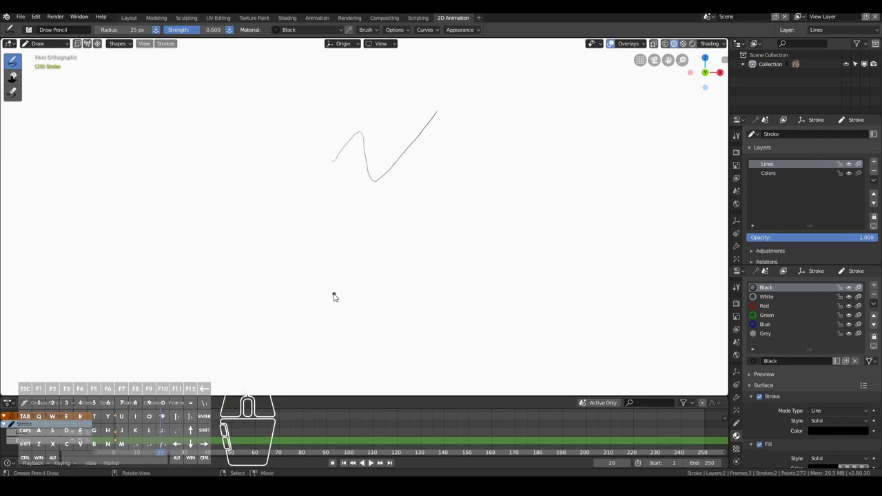
Go to frame 40 and draw a black wavy stroke in the lower half of the canvas
click(371, 463)
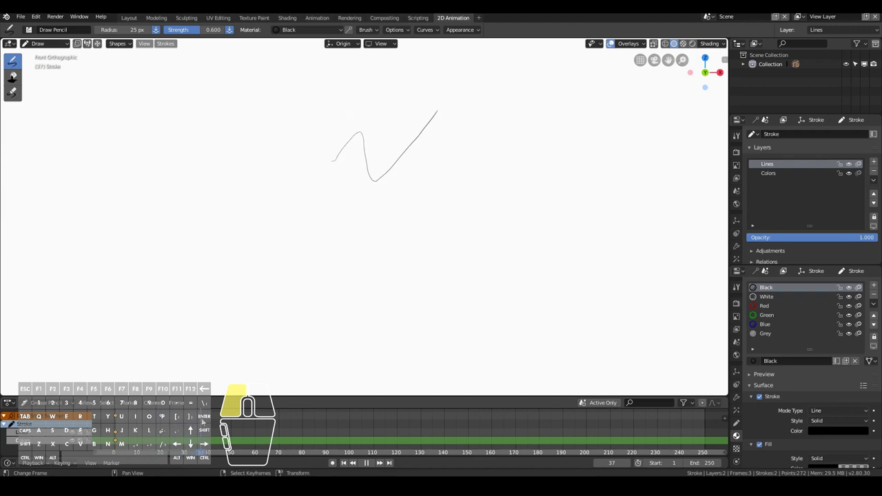
click(367, 463)
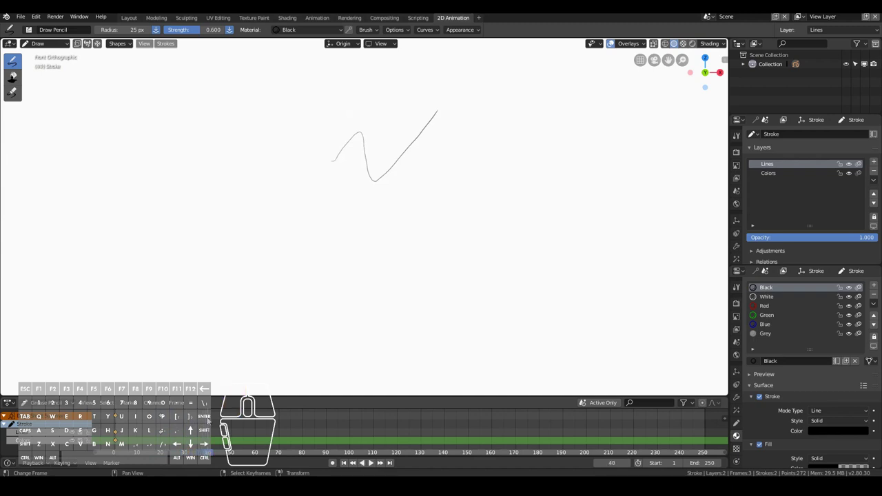
mouse_move(329, 320)
mouse_down()
mouse_move(414, 309)
mouse_move(430, 275)
mouse_move(411, 305)
mouse_up()
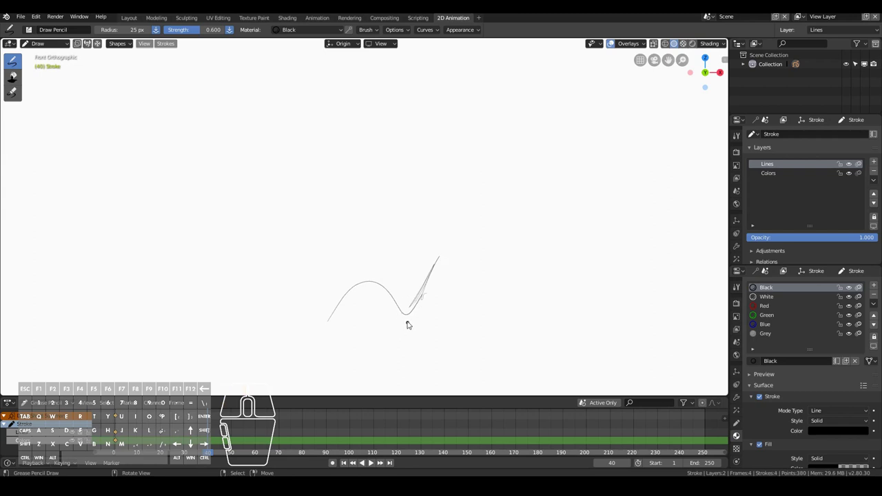
Draw a wide wavy black stroke near the canvas's upper edge at frame 60 and return to frame 1
click(254, 407)
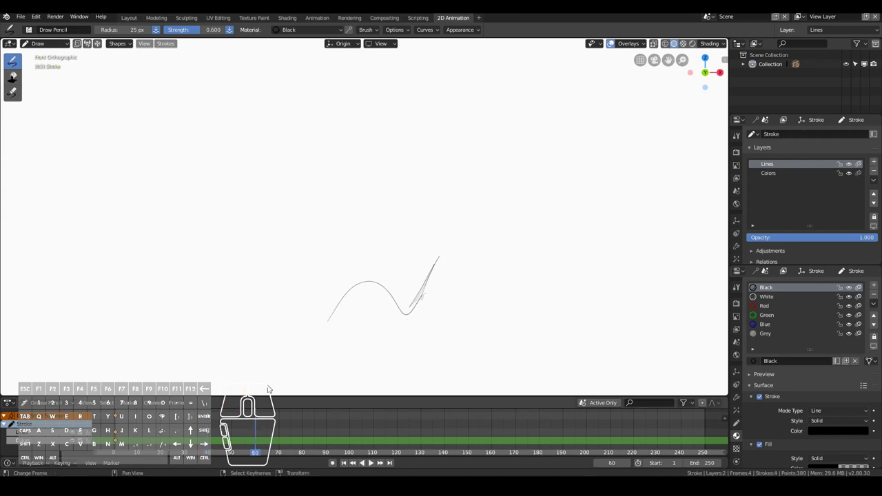
mouse_move(288, 164)
mouse_down()
mouse_move(363, 123)
mouse_move(446, 107)
mouse_move(466, 92)
mouse_up()
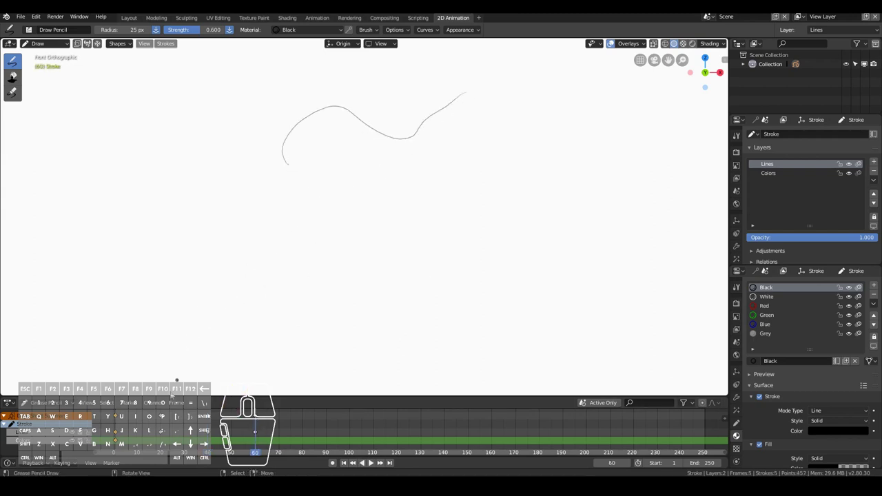
click(117, 434)
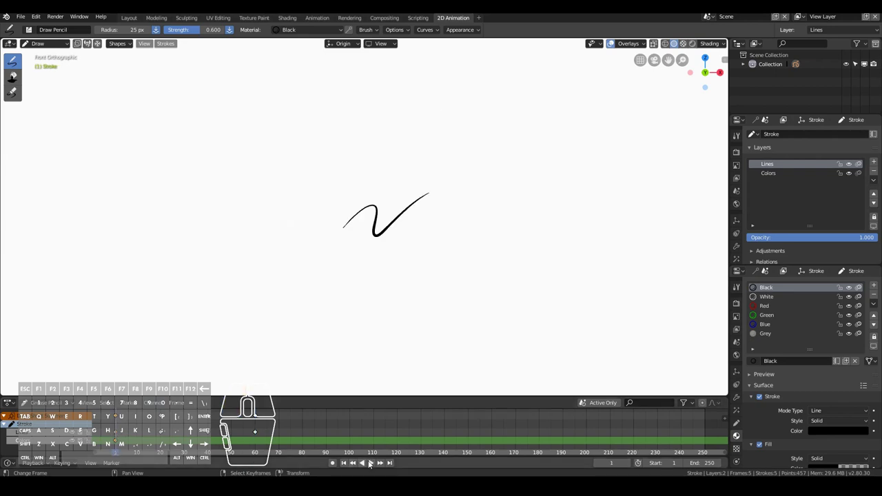
Play the animation from frame 1 through the drawings, stop it and go to the first drawing's keyframe
click(371, 463)
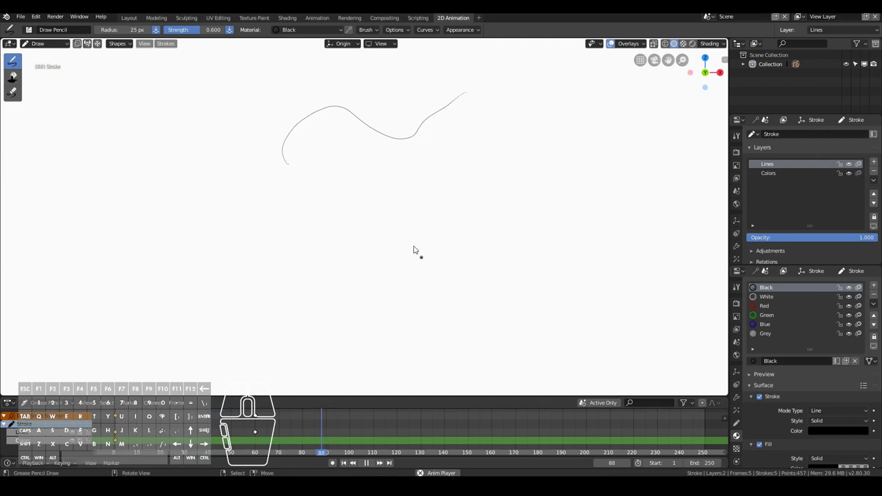
key(Escape)
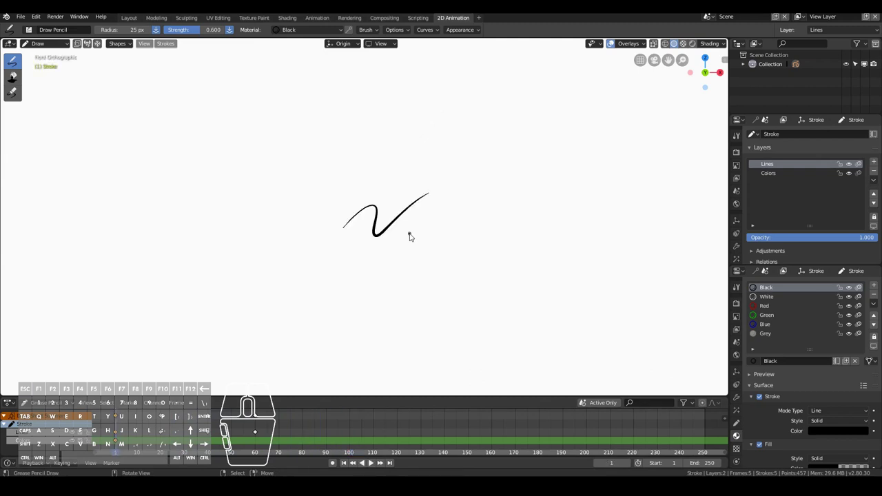
key(Up)
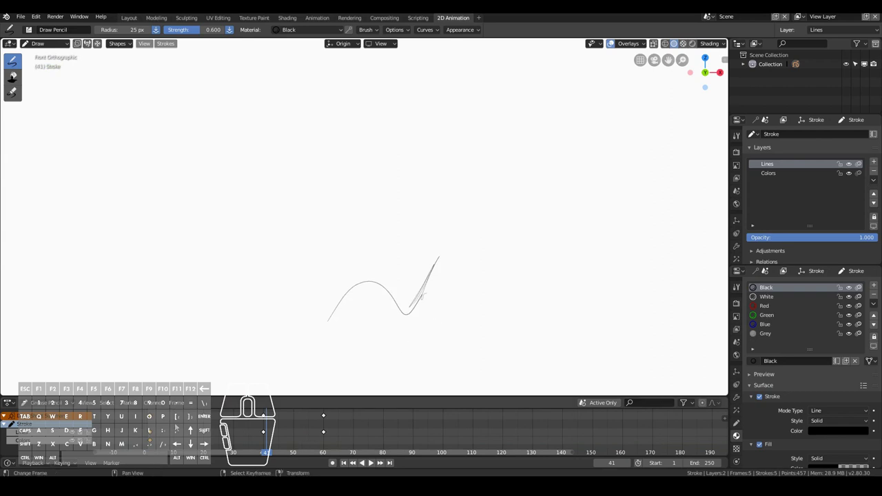
Duplicate the first drawing's keyframes and place the copies at about frame 80
mouse_move(349, 431)
mouse_down()
mouse_move(372, 431)
mouse_move(240, 441)
mouse_move(383, 445)
mouse_move(157, 429)
mouse_up()
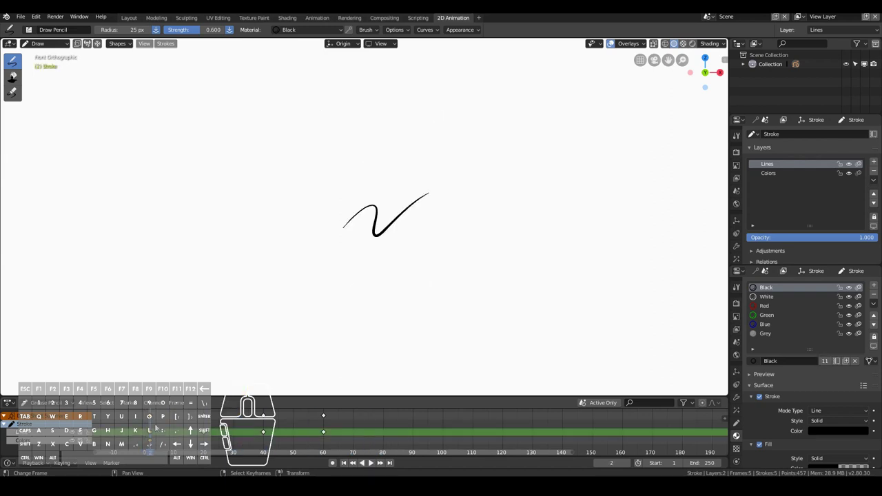
key(g)
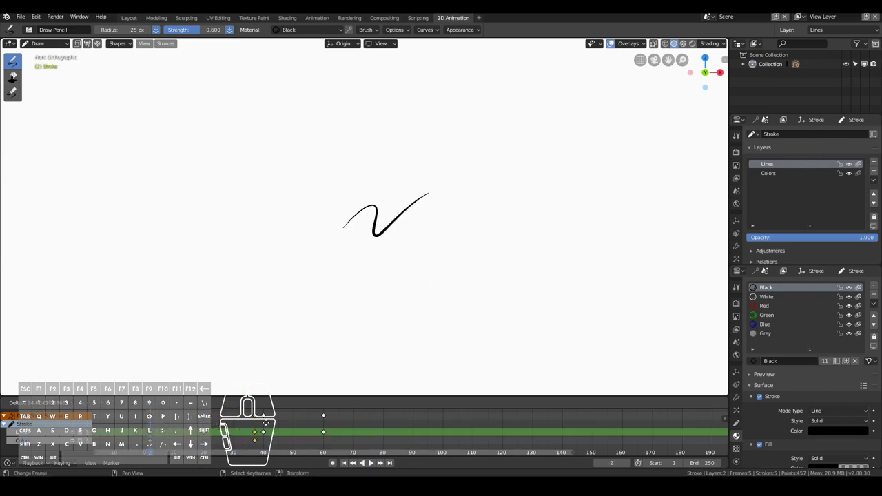
click(388, 421)
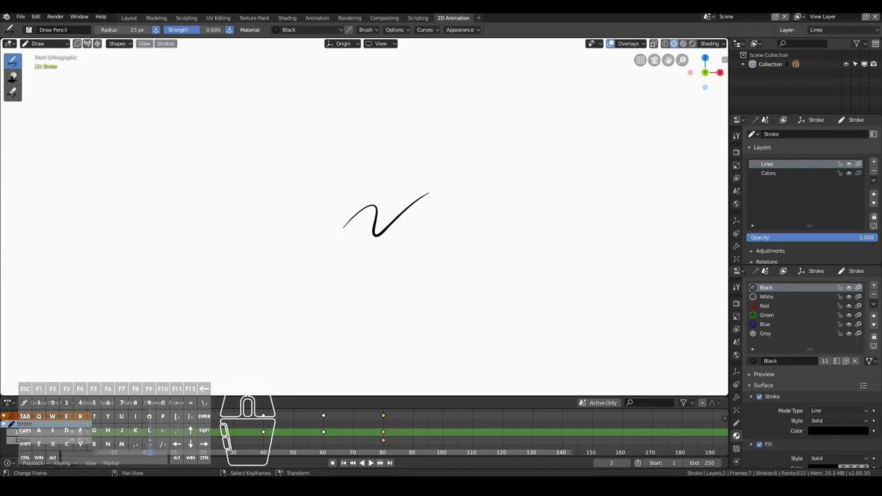
Play the animation from frame 60, compare frames 60 and 80, and replay it from frame 2
click(323, 431)
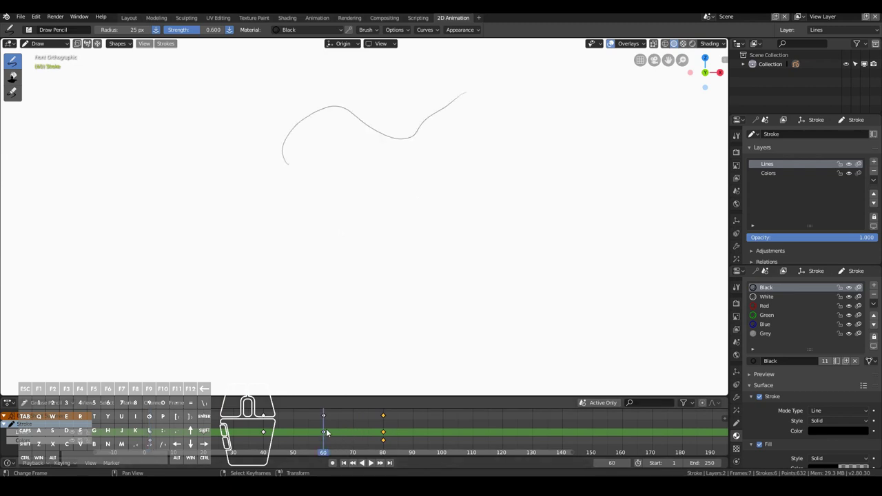
click(371, 463)
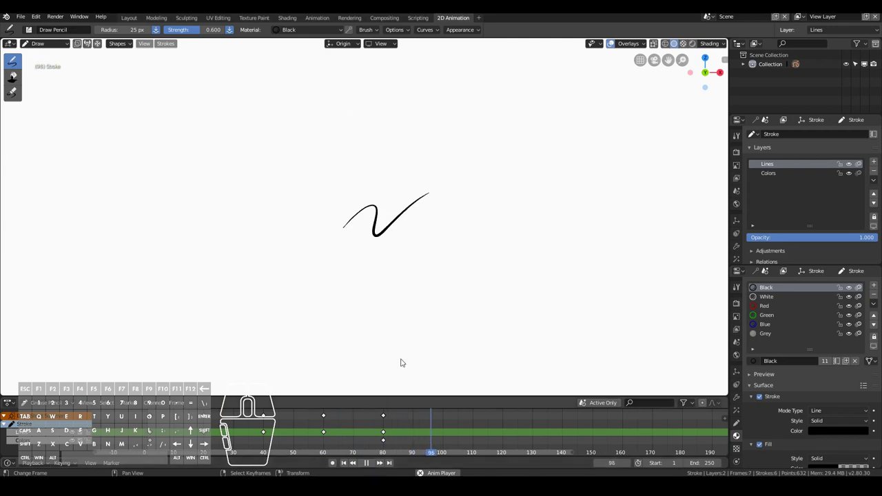
key(Escape)
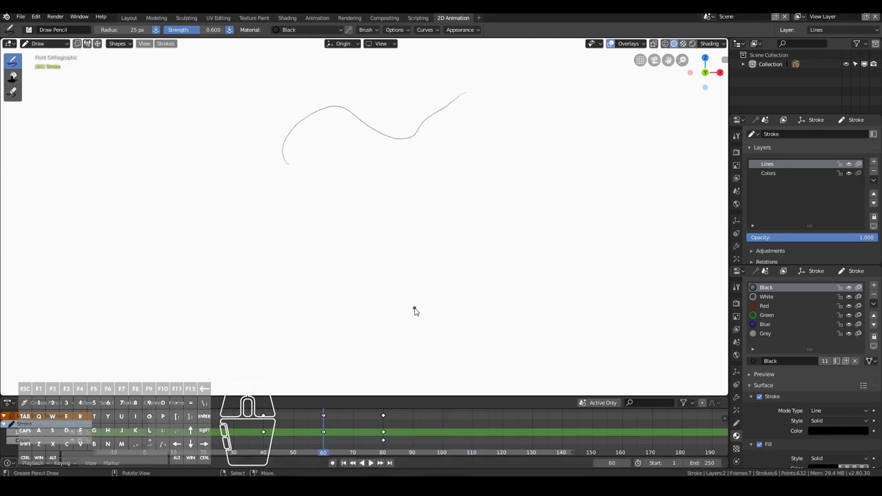
click(384, 422)
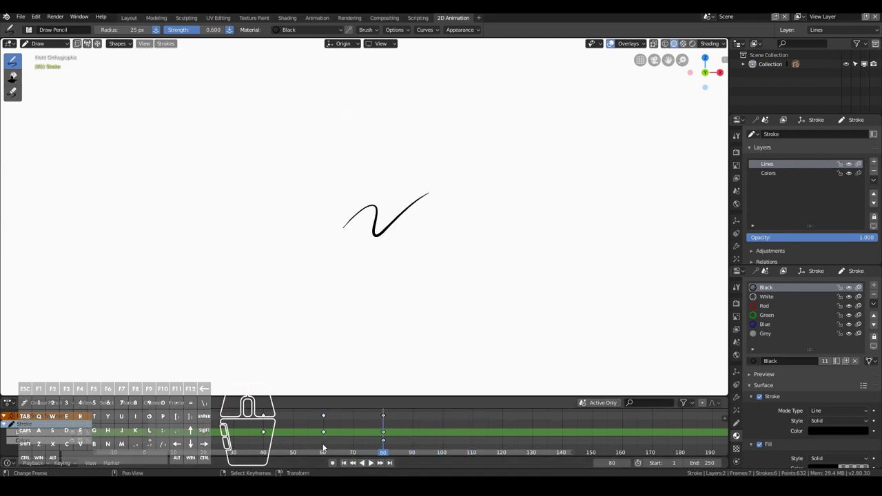
click(151, 439)
click(370, 464)
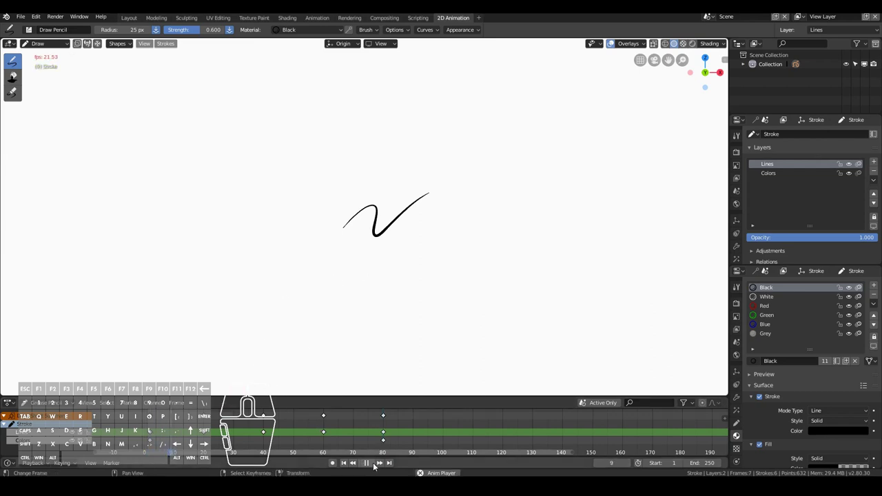
click(368, 464)
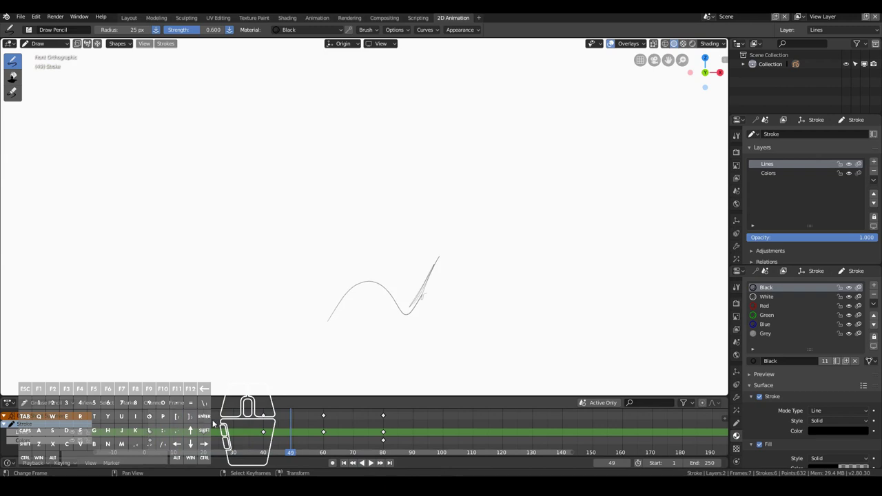
Move the keyframes of the second and third drawings to frames 10 and 20
click(206, 420)
key(g)
click(265, 421)
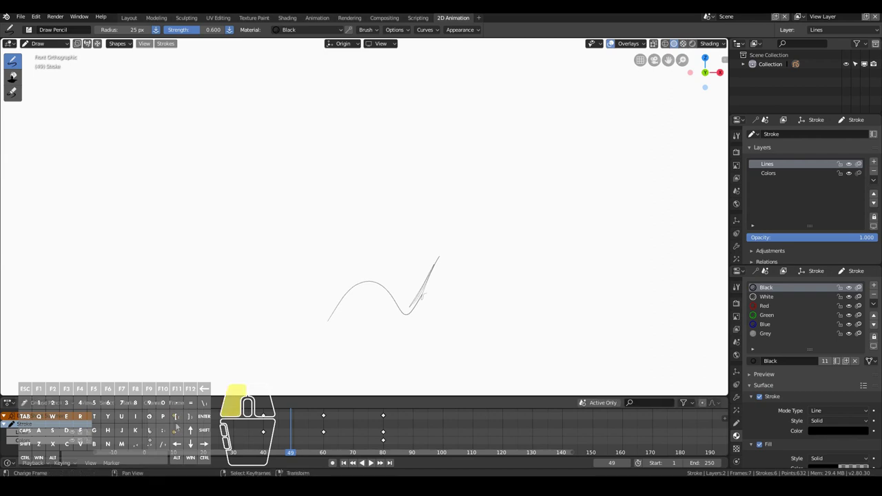
ctrl+middle_drag(217, 422, 422, 441)
key(g)
click(335, 444)
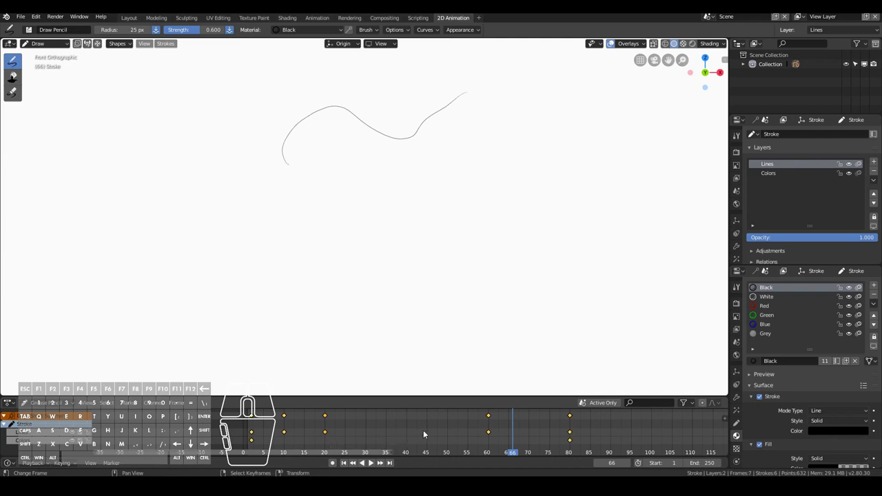
Select the keyframes at frames 60 and 80 and scale them toward frame 20, to about frames 28 and 32
key(alt+a)
key(b)
drag(460, 424, 618, 447)
mouse_move(326, 432)
mouse_down()
mouse_move(382, 439)
mouse_move(325, 441)
mouse_up()
key(s)
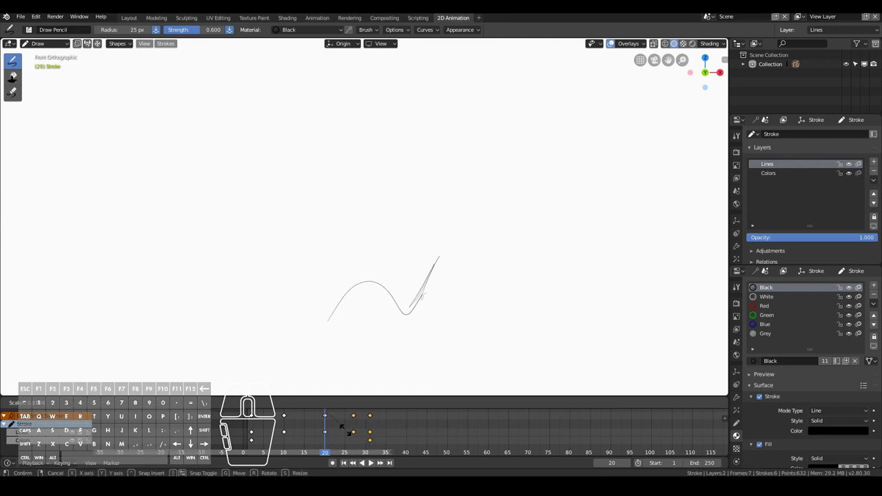
click(349, 430)
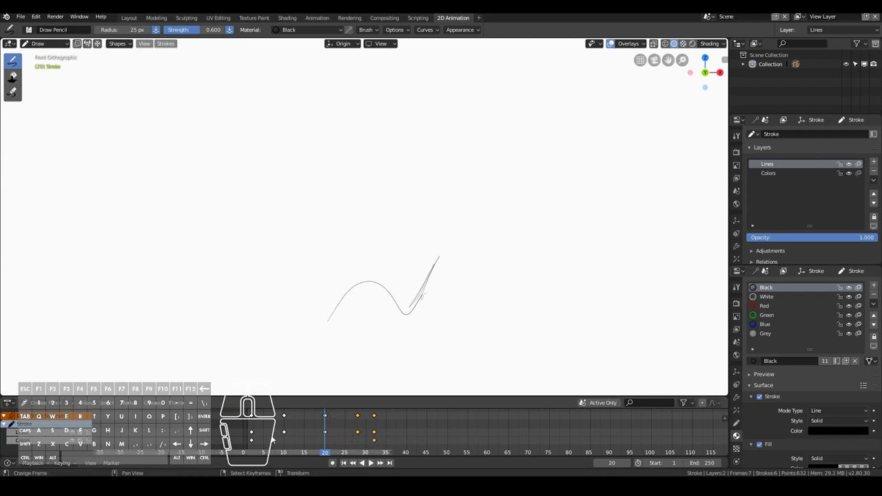
Scale all keyframes around frame 2 to end at about frame 18 and then at about frame 88, playing the animation each time
click(252, 436)
click(373, 463)
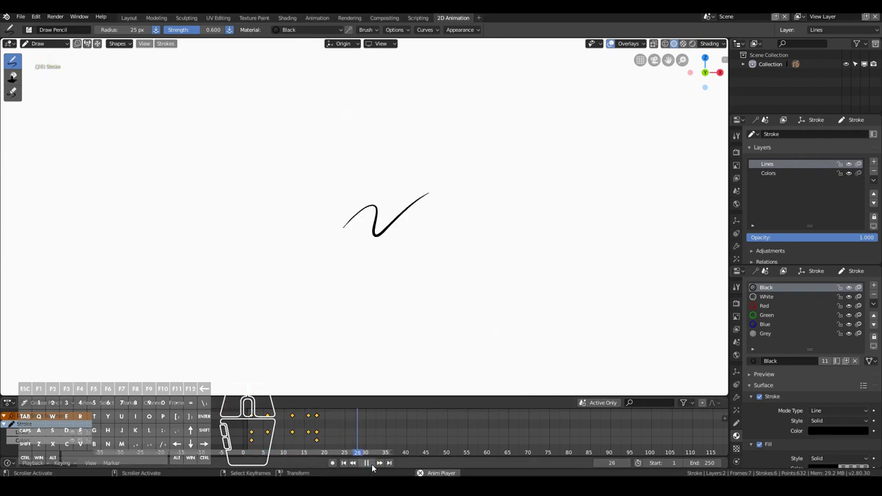
key(Escape)
key(s)
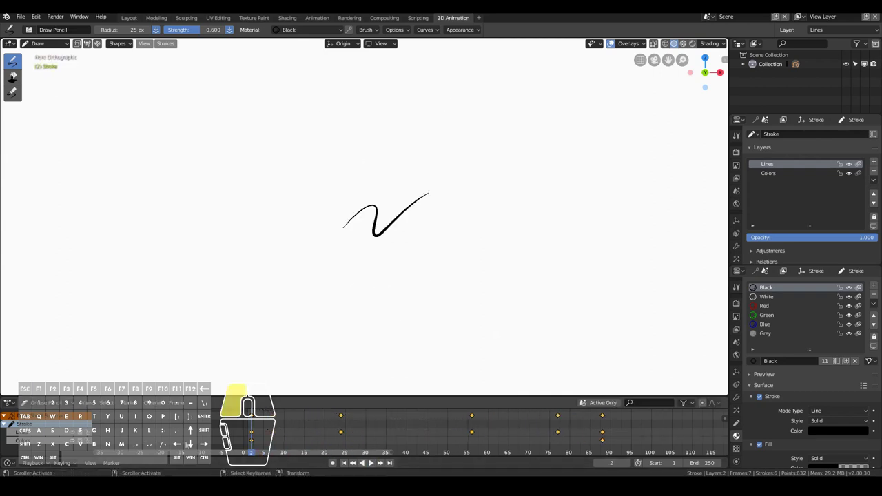
click(370, 473)
click(371, 463)
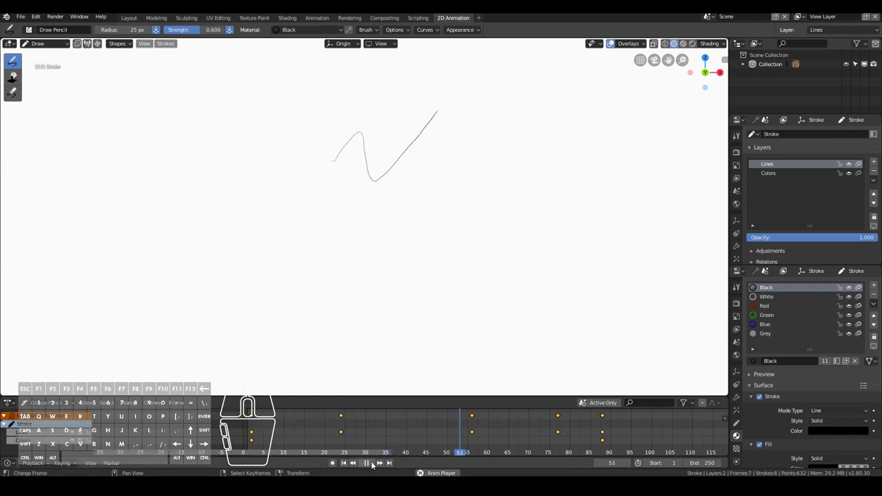
key(Escape)
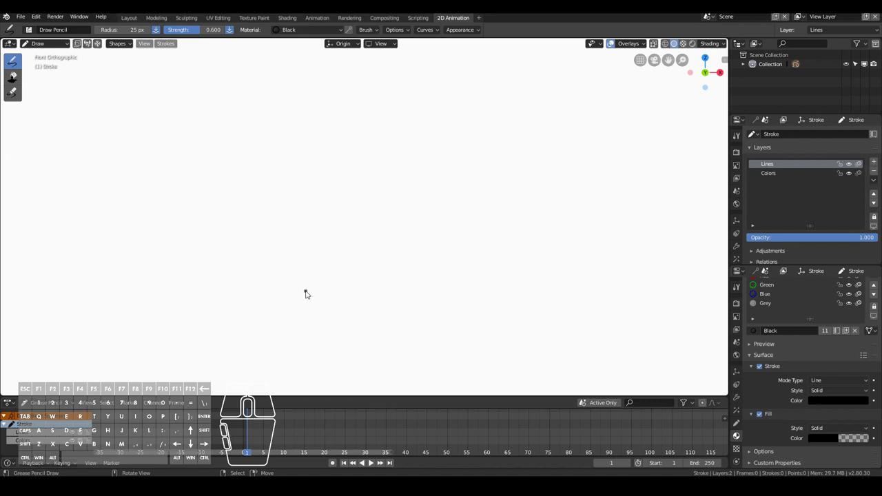
Switch to Object Mode and add a blank Grease Pencil object below the canvas centre
click(48, 403)
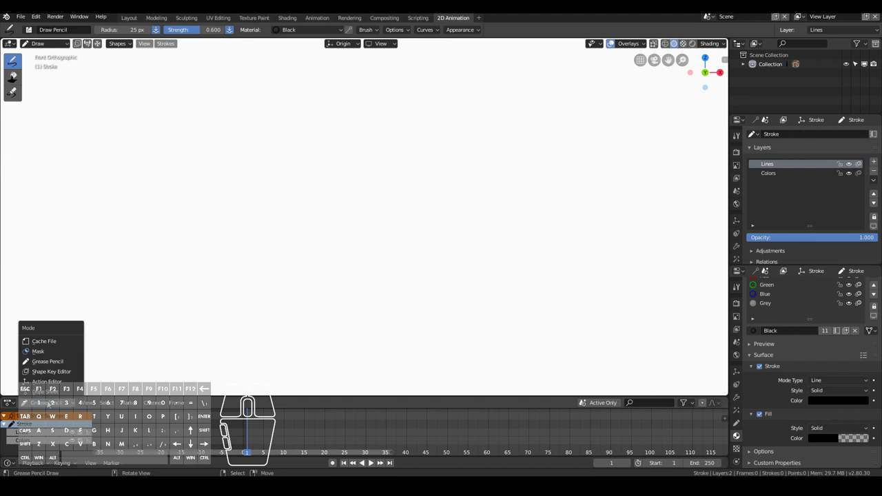
click(41, 43)
click(42, 54)
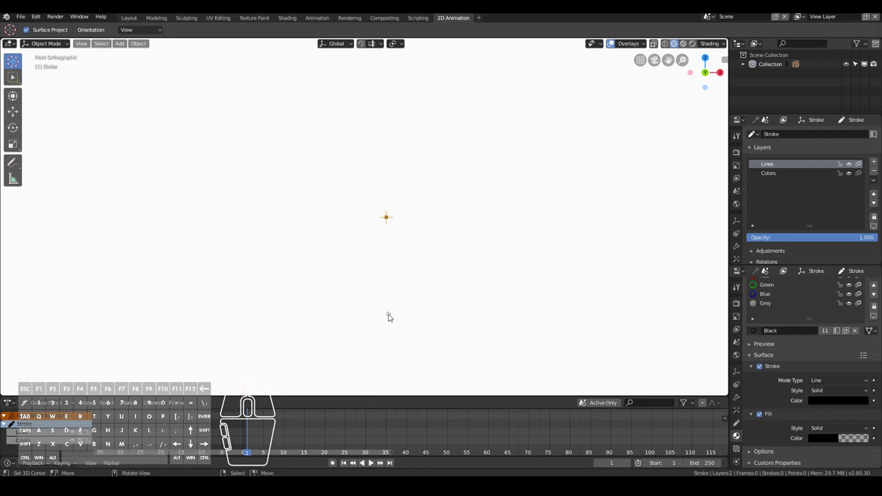
key(shift+a)
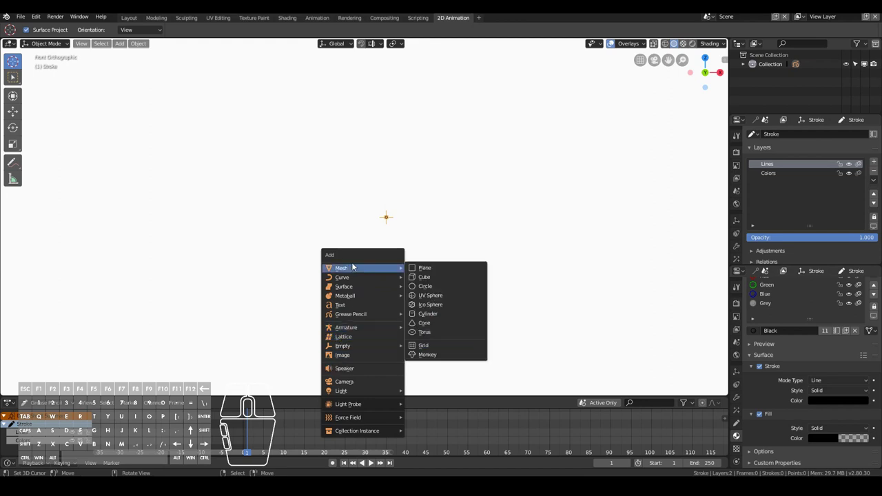
mouse_move(355, 315)
click(417, 314)
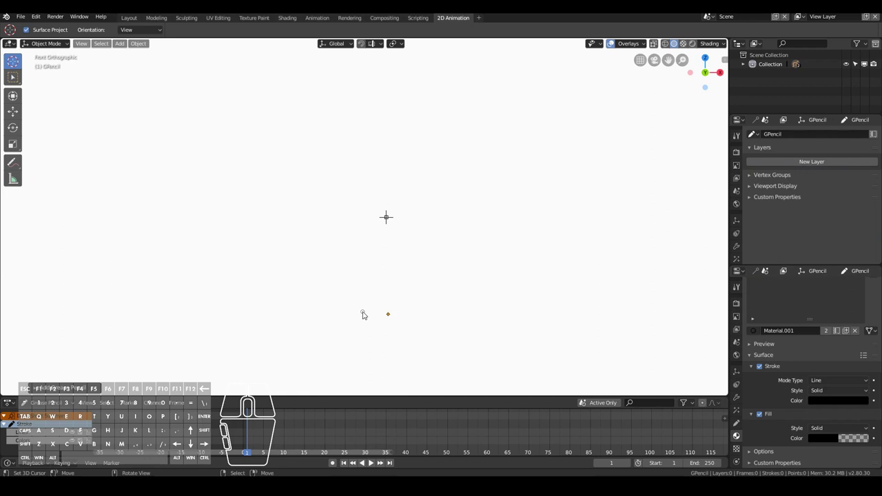
Put the new Grease Pencil object in Draw mode and set the Draw Pencil brush radius to 53 px
key(ctrl+Tab)
click(365, 258)
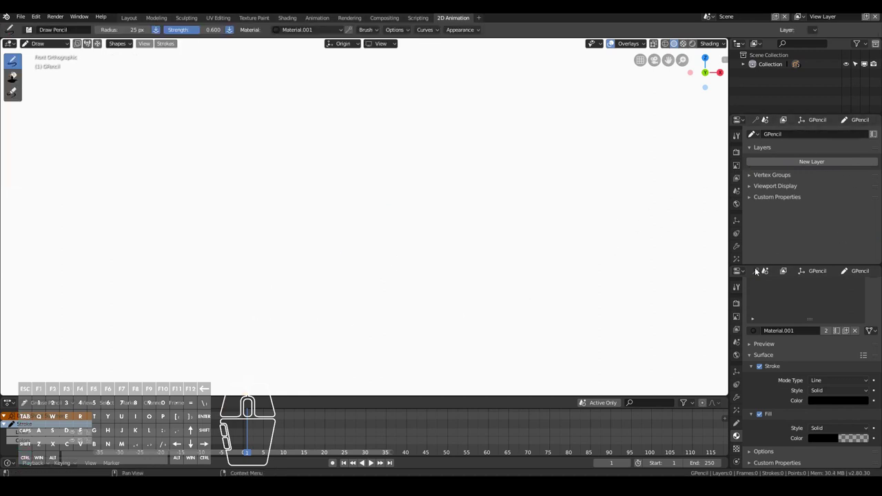
click(737, 287)
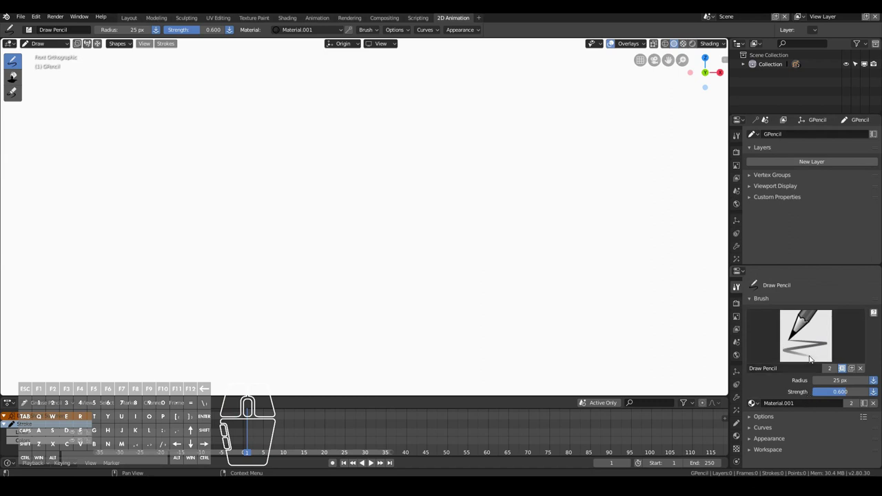
drag(827, 381, 833, 380)
click(831, 380)
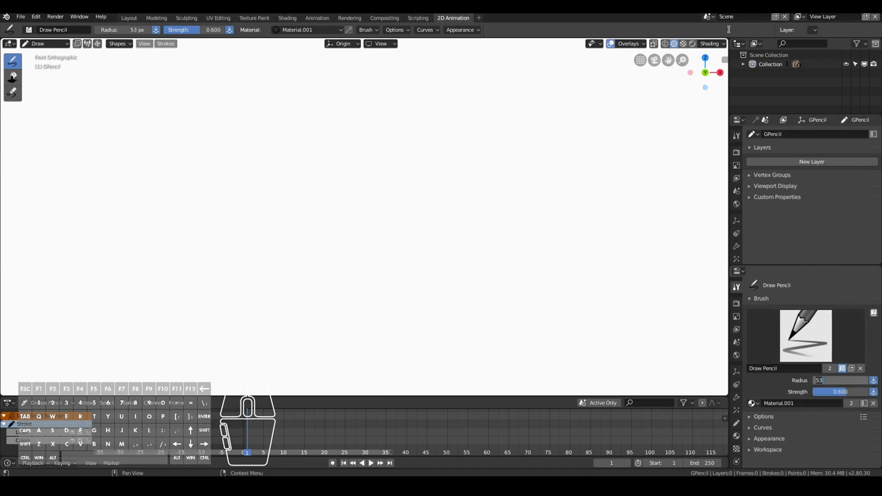
Rename the GPencil object as Ground
click(745, 64)
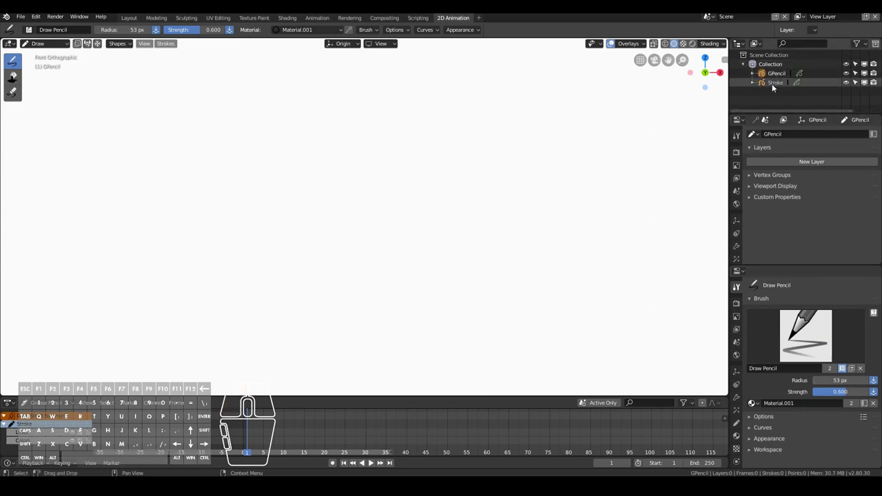
click(777, 74)
click(779, 74)
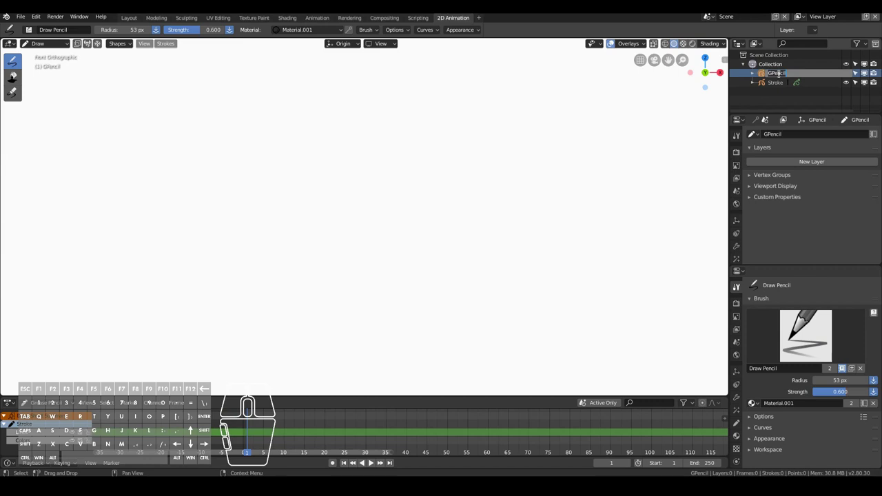
text(Ground)
key(Return)
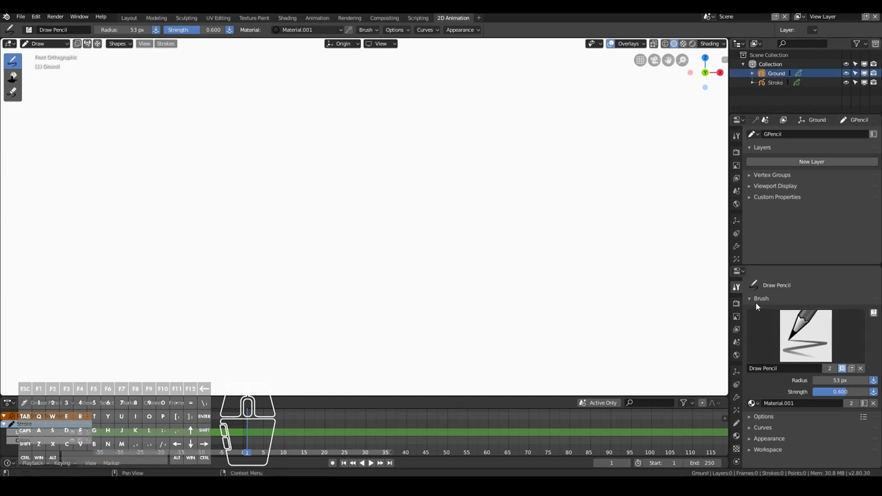
Assign the Black material to the brush and draw a long, rough horizontal ground line across the lower canvas with sketchy ends
click(753, 403)
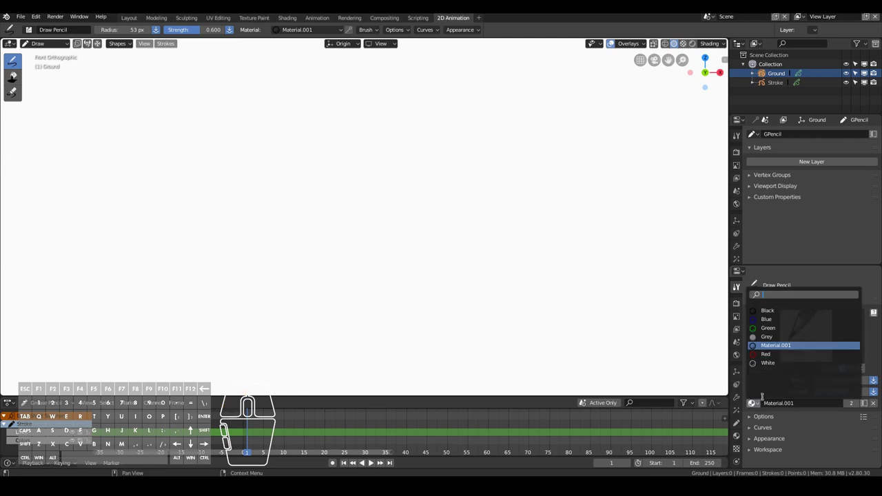
click(779, 311)
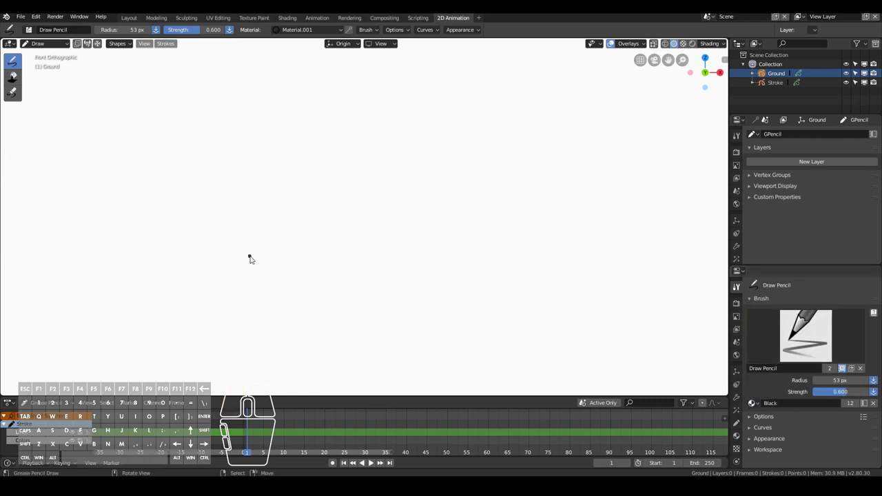
drag(218, 342, 473, 344)
mouse_move(212, 345)
mouse_down()
mouse_move(506, 342)
mouse_move(200, 344)
mouse_up()
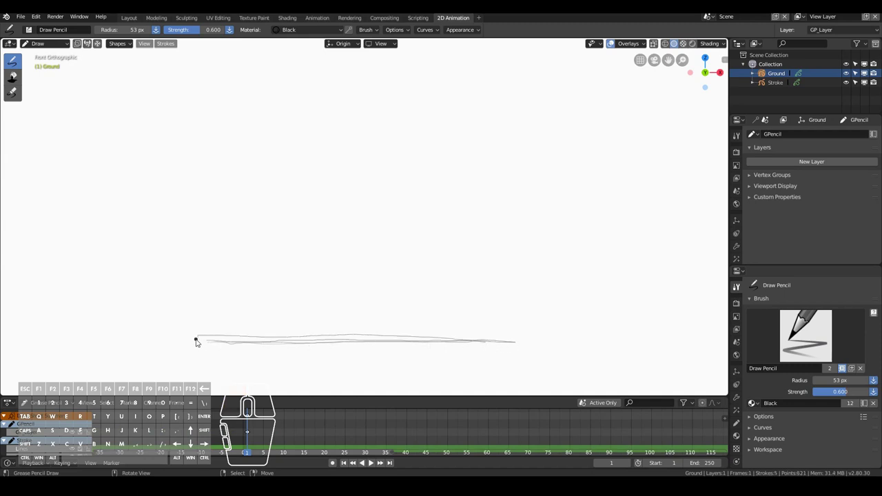
key(ctrl+z)
mouse_move(211, 349)
mouse_down()
mouse_move(232, 346)
mouse_move(196, 343)
mouse_up()
mouse_move(476, 344)
mouse_down()
mouse_move(514, 346)
mouse_move(500, 339)
mouse_up()
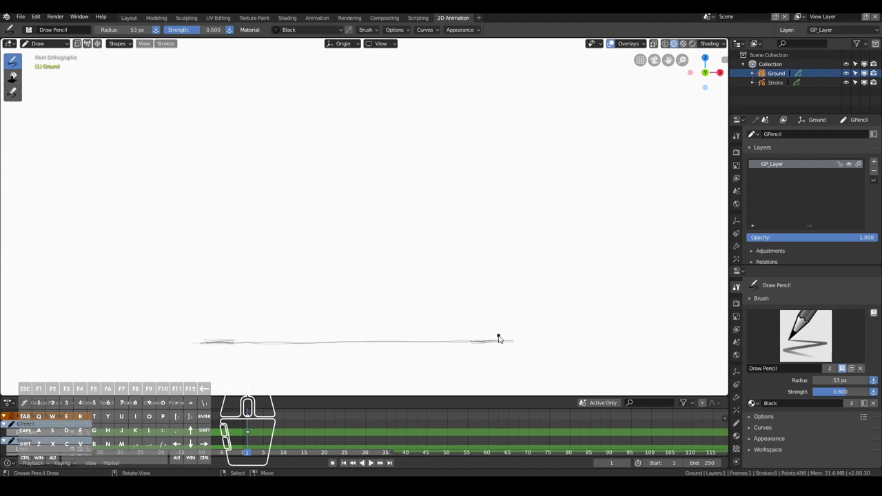
drag(204, 347, 177, 343)
Rename the Stroke Grease Pencil object as Ball
click(771, 84)
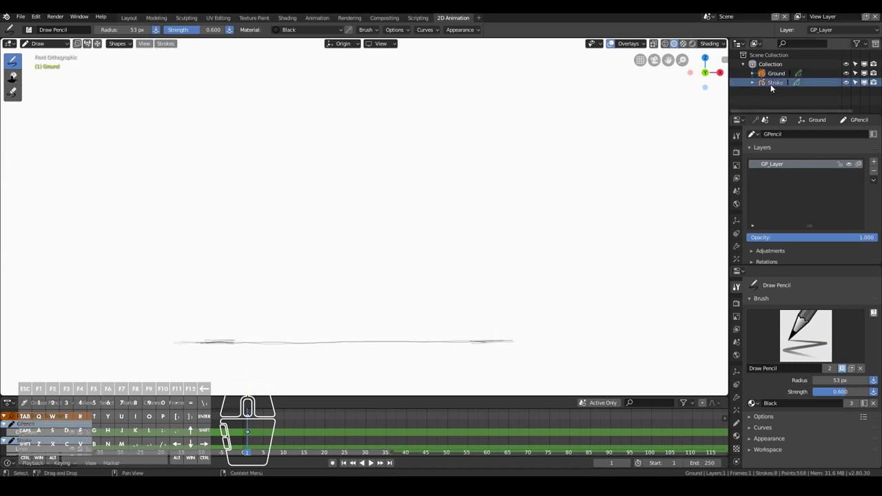
double_click(777, 82)
text(Bal)
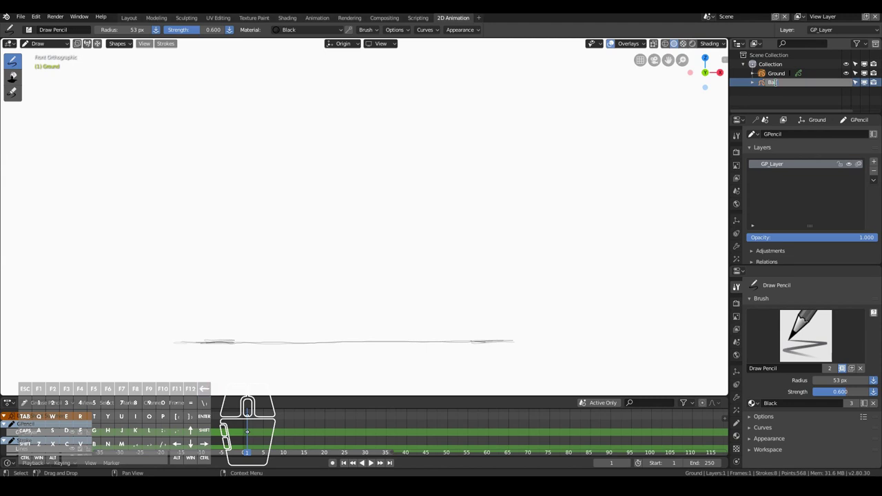
text(l)
key(Return)
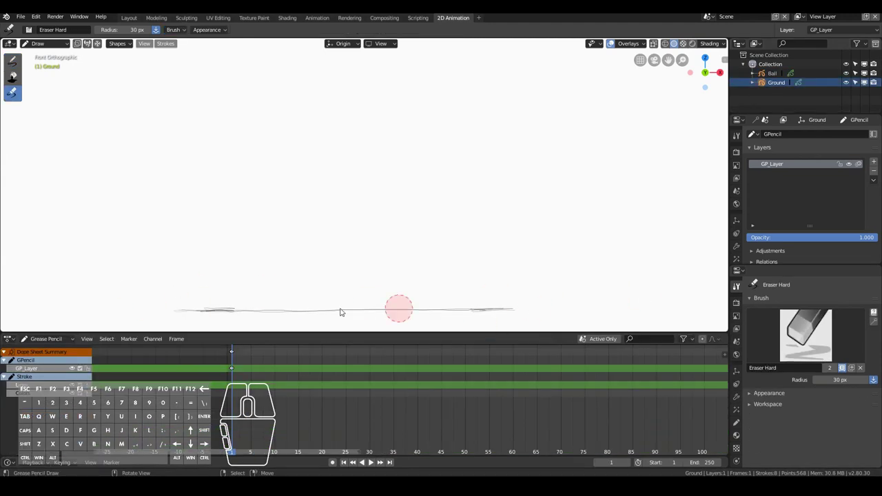
Make the Ball object active and put it in Draw mode with the Draw Pencil brush
click(772, 74)
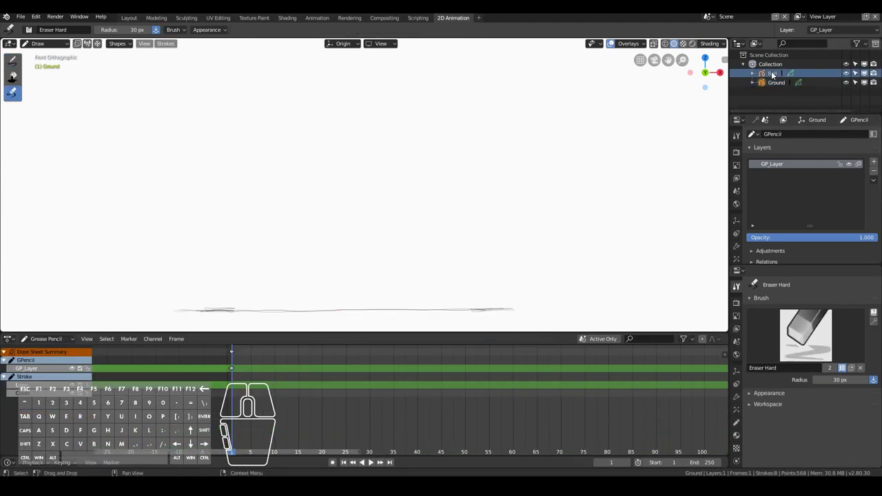
double_click(773, 74)
key(Return)
click(772, 74)
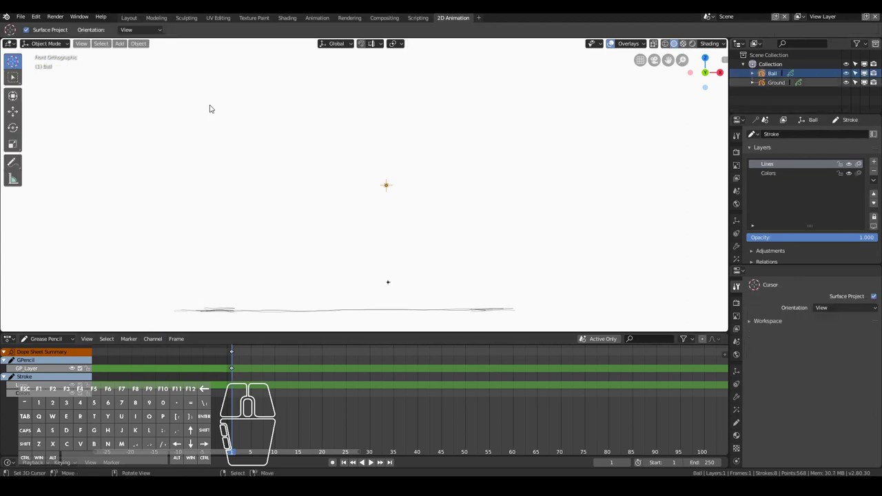
key(ctrl+Tab)
click(207, 55)
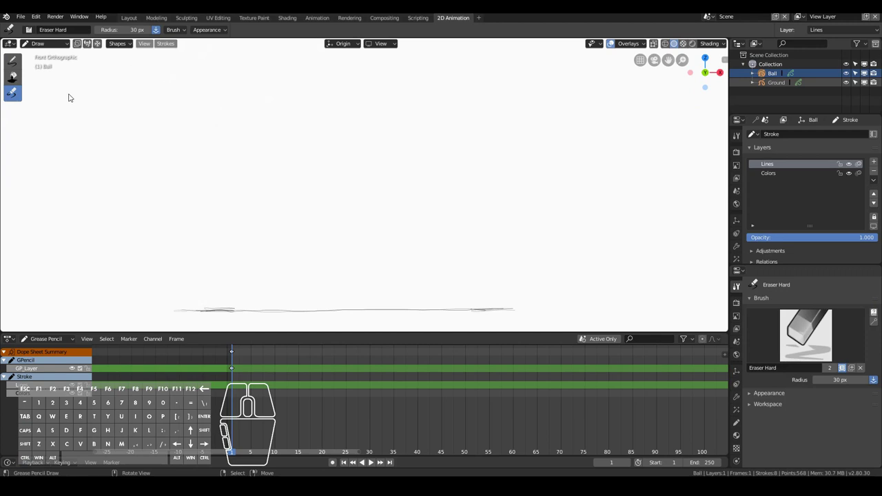
key(d)
click(812, 339)
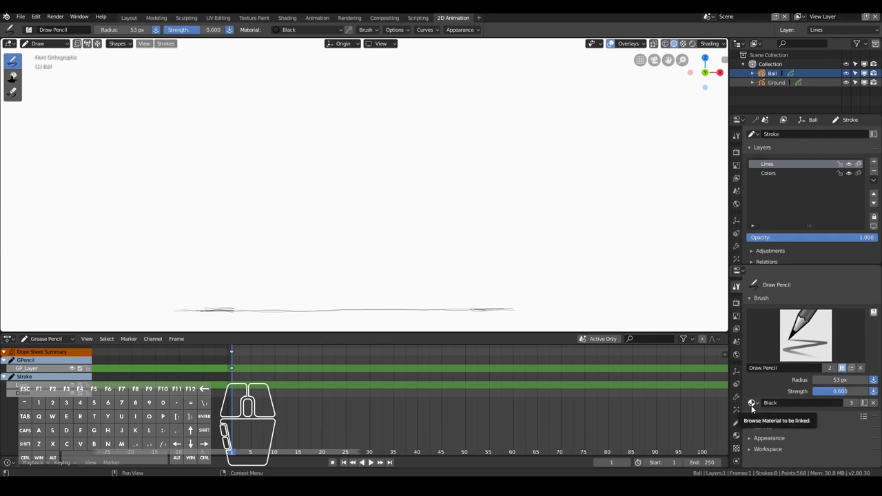
Set the Draw Pencil brush radius to 86 px and draw a round ball high above the ground at frame 1
click(835, 380)
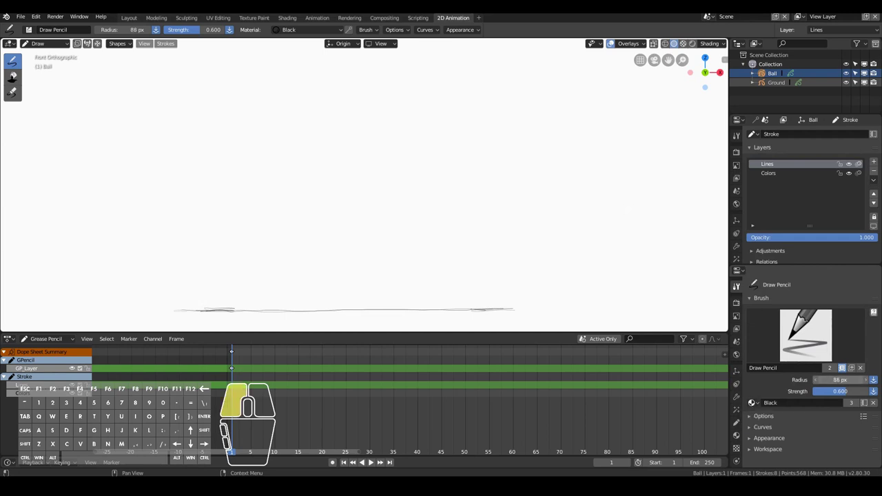
drag(836, 380, 836, 380)
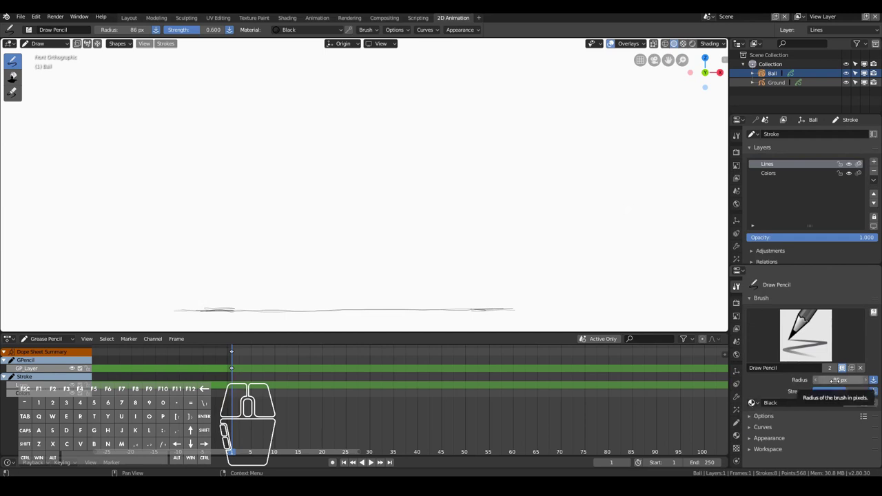
mouse_move(337, 97)
mouse_down()
mouse_move(329, 116)
mouse_move(338, 135)
mouse_move(364, 129)
mouse_move(369, 107)
mouse_move(346, 92)
mouse_move(331, 128)
mouse_up()
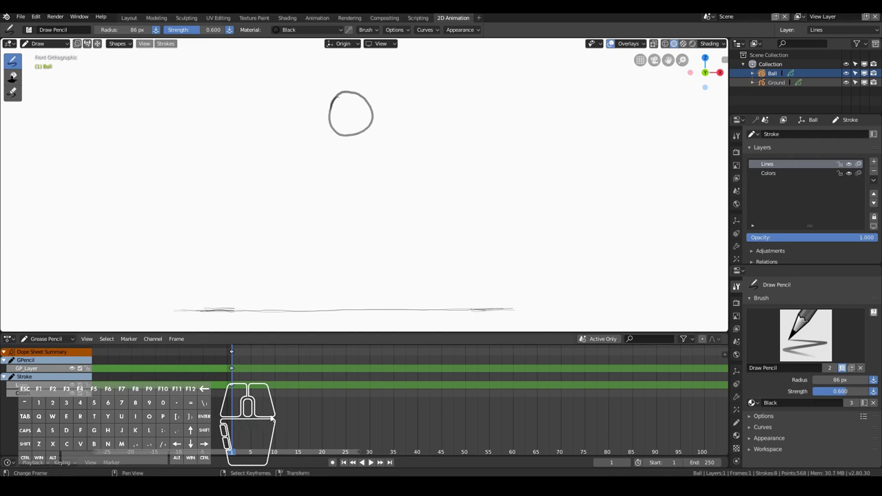
Draw a vertically stretched ball in mid-air at frame 10 and a flattened ball touching the ground line at frame 20
click(273, 419)
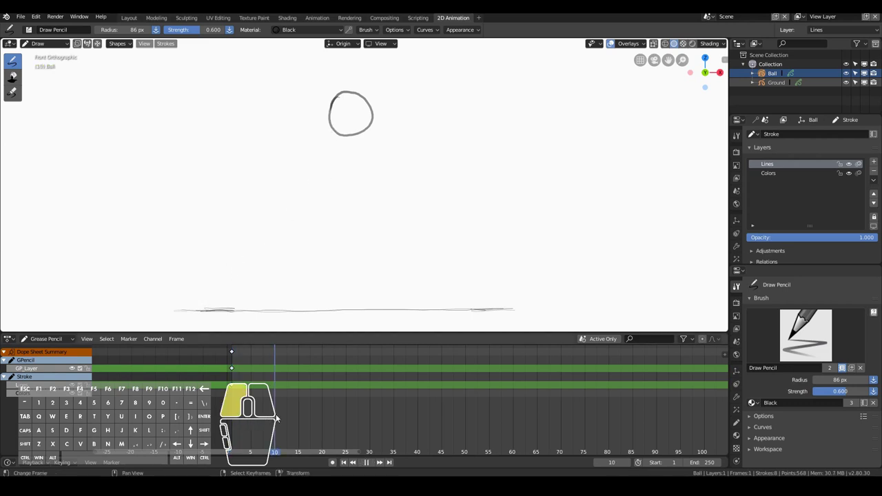
click(345, 175)
mouse_move(343, 171)
mouse_down()
mouse_move(345, 217)
mouse_move(364, 220)
mouse_move(379, 195)
mouse_move(374, 167)
mouse_move(355, 154)
mouse_move(340, 168)
mouse_move(337, 207)
mouse_up()
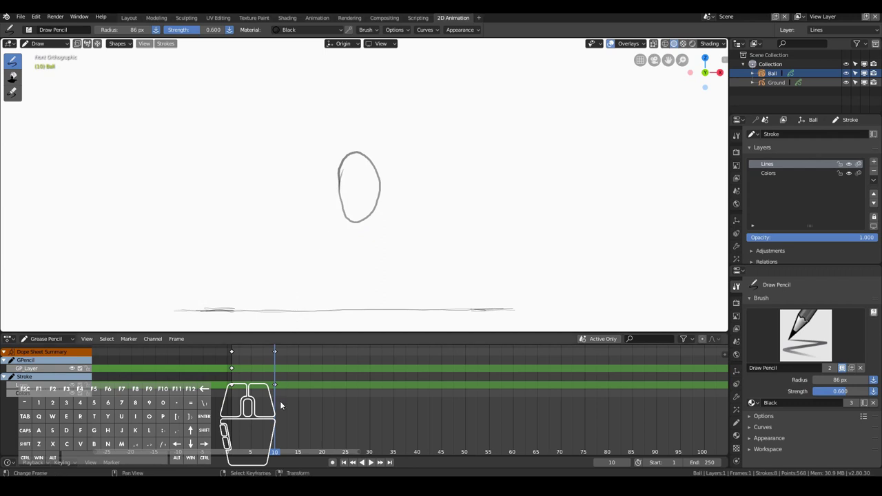
click(321, 403)
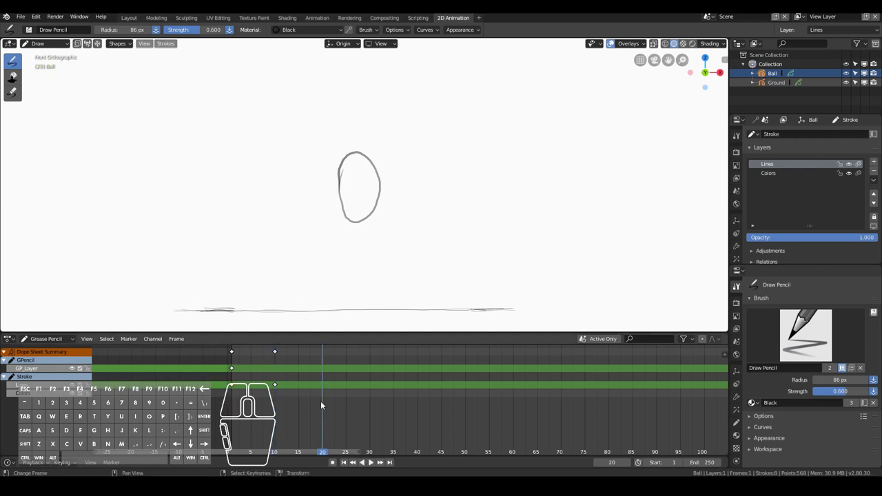
mouse_move(381, 279)
mouse_down()
mouse_move(337, 298)
mouse_move(357, 309)
mouse_move(397, 304)
mouse_move(395, 280)
mouse_move(341, 284)
mouse_up()
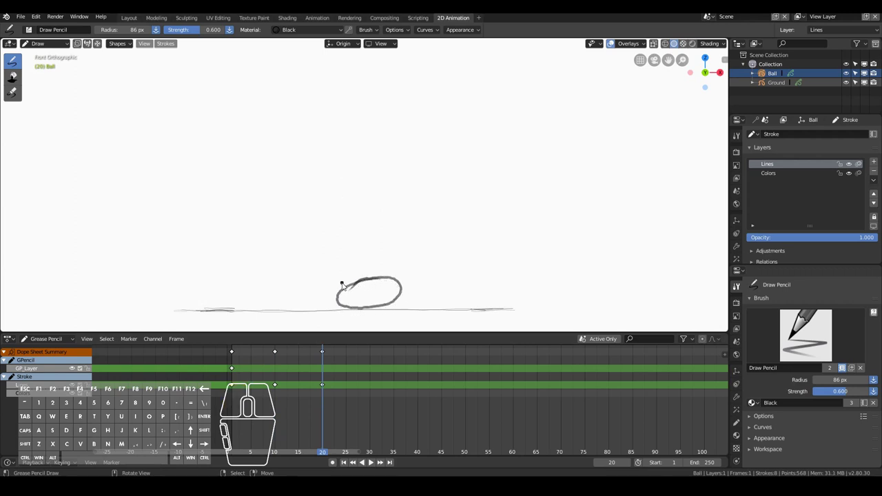
Draw a narrow, vertically stretched ball in mid-air at frame 30, redoing the first attempt, and go to frame 40
click(369, 387)
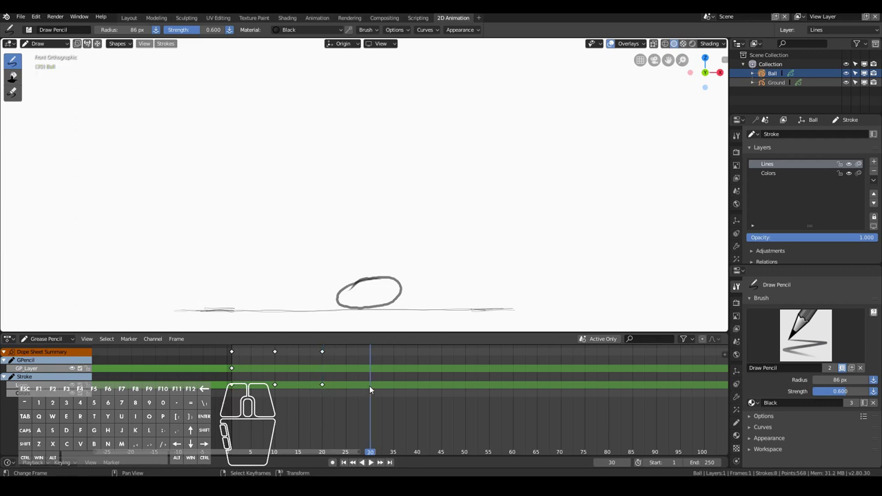
mouse_move(360, 203)
mouse_down()
mouse_move(358, 191)
mouse_move(400, 230)
mouse_move(362, 175)
mouse_move(353, 201)
mouse_up()
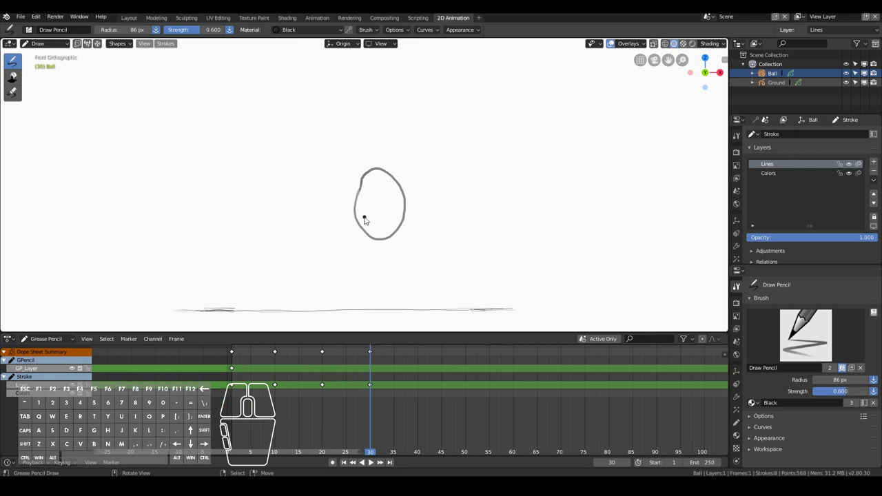
key(ctrl+z)
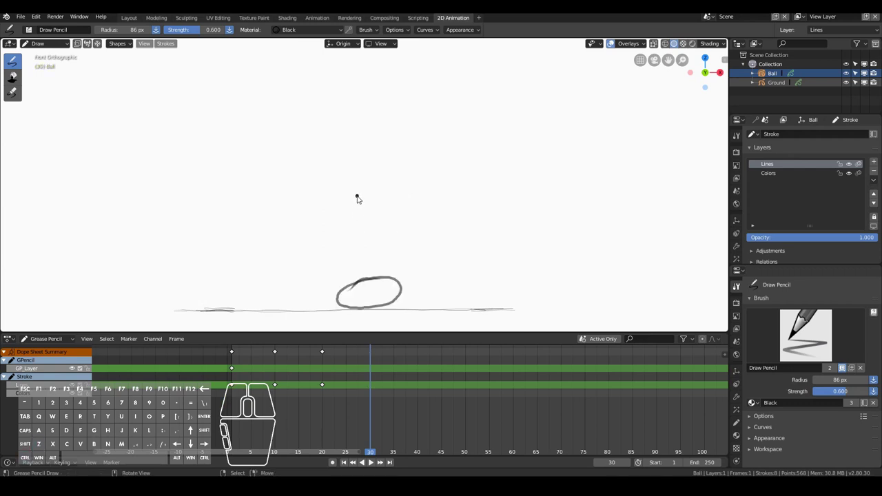
mouse_move(353, 192)
mouse_down()
mouse_move(356, 239)
mouse_move(388, 192)
mouse_move(352, 216)
mouse_up()
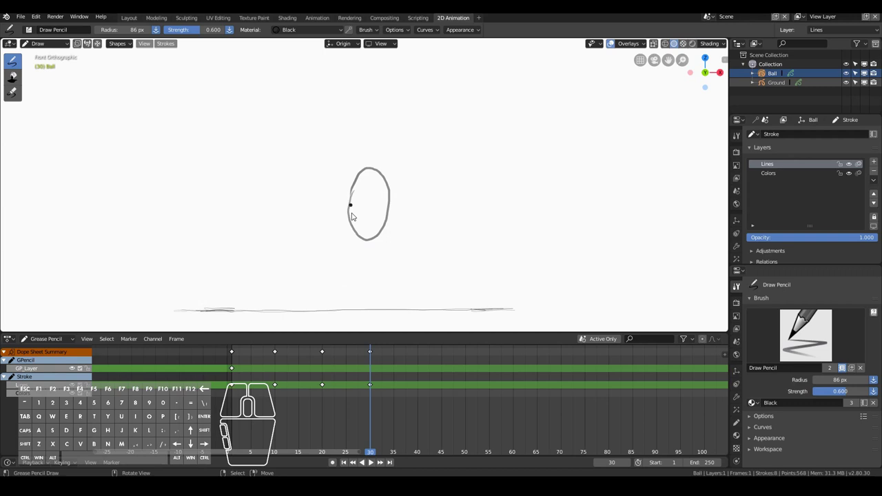
click(418, 381)
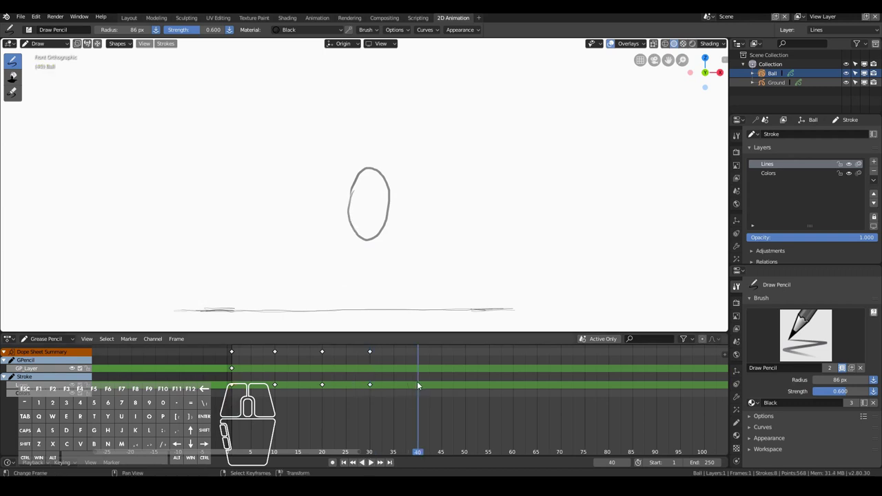
click(233, 353)
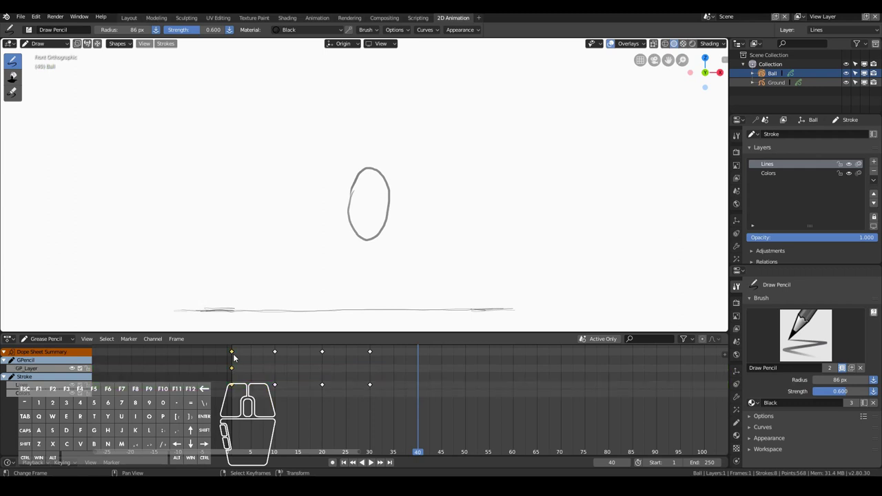
key(shift+d)
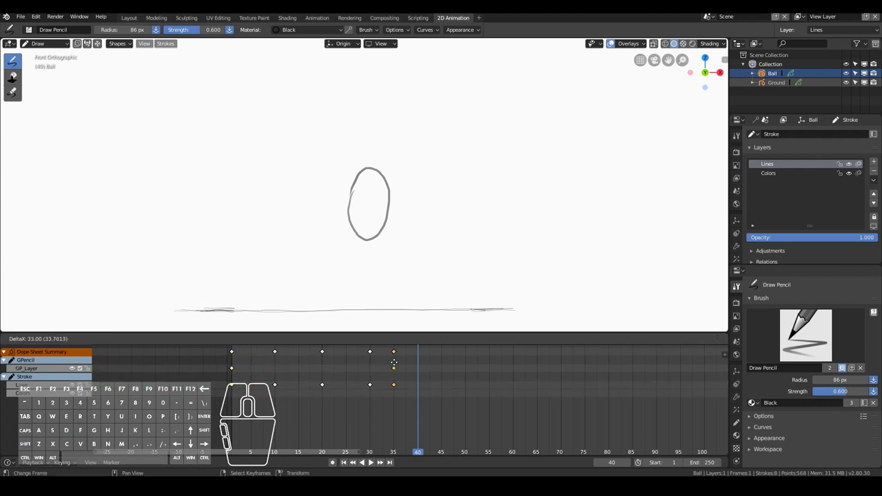
key(Escape)
click(232, 369)
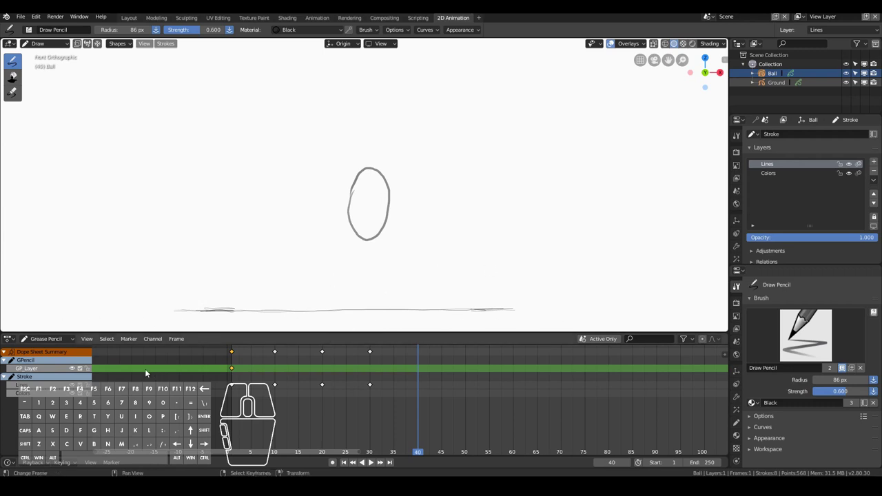
key(Delete)
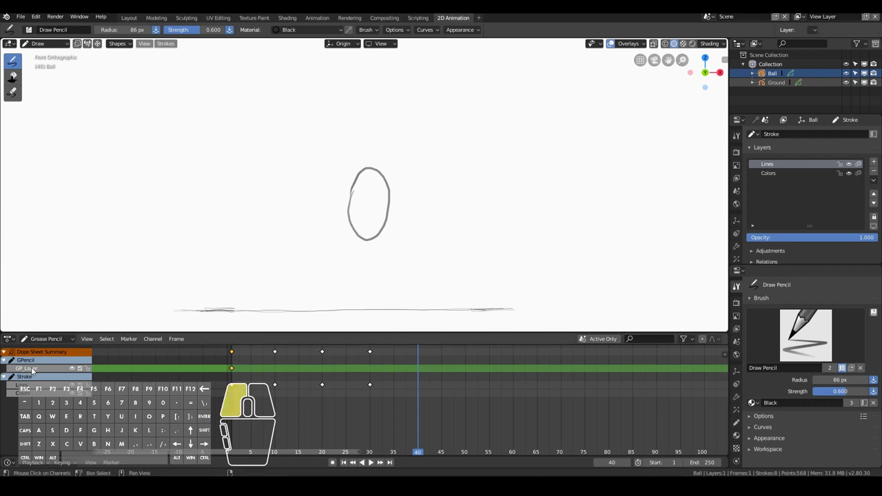
Rename the GPencil data-block in the dope sheet as Ground and the Stroke data-block as Ball
click(31, 360)
click(31, 360)
click(31, 360)
text(Ground)
key(Return)
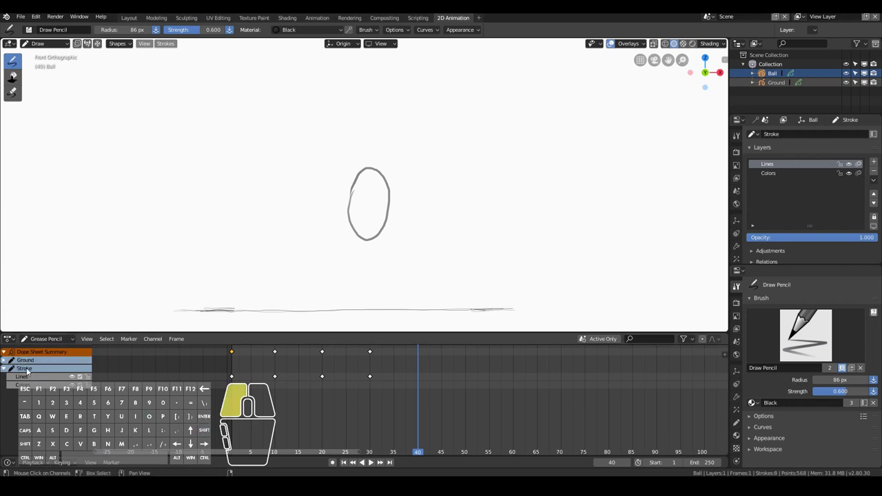
double_click(28, 370)
text(Ball)
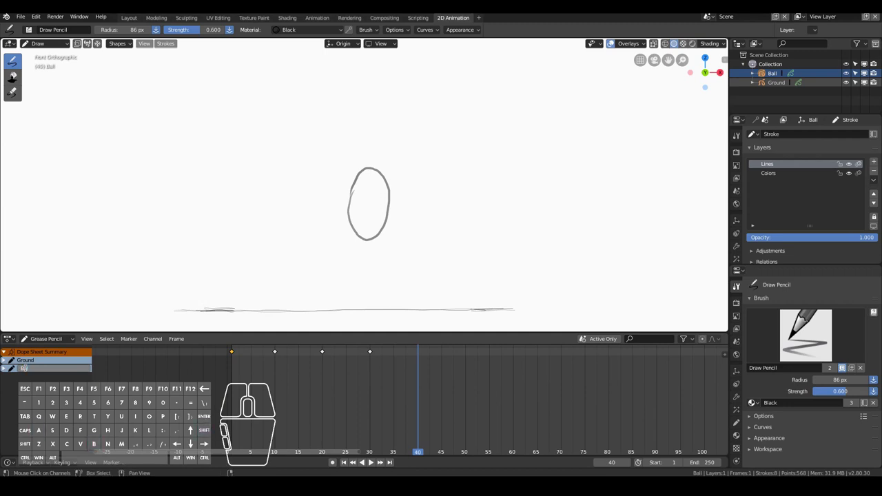
key(Return)
Expand the Ground and Ball channels and duplicate the Ball's Lines keyframe from frame 1 to frame 40
click(14, 394)
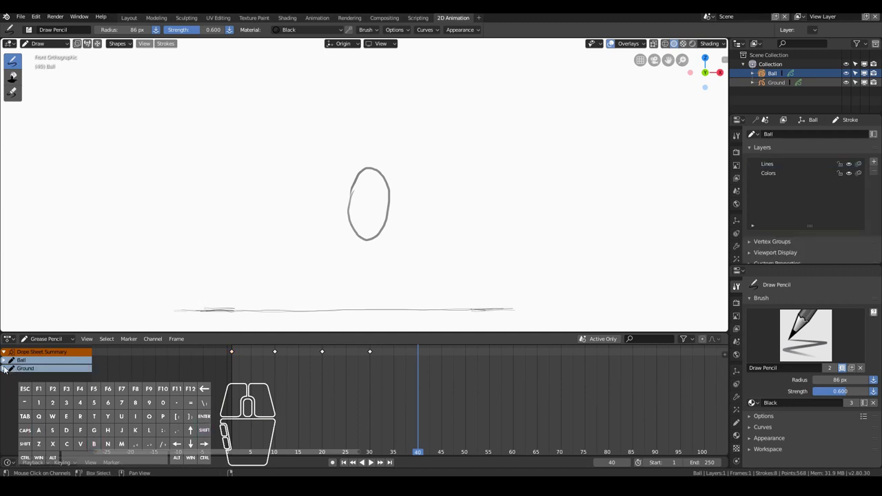
click(4, 369)
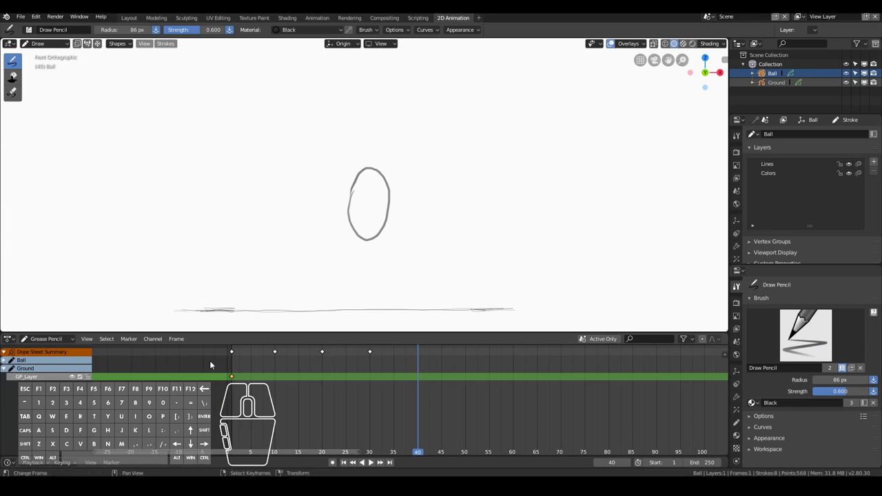
click(4, 360)
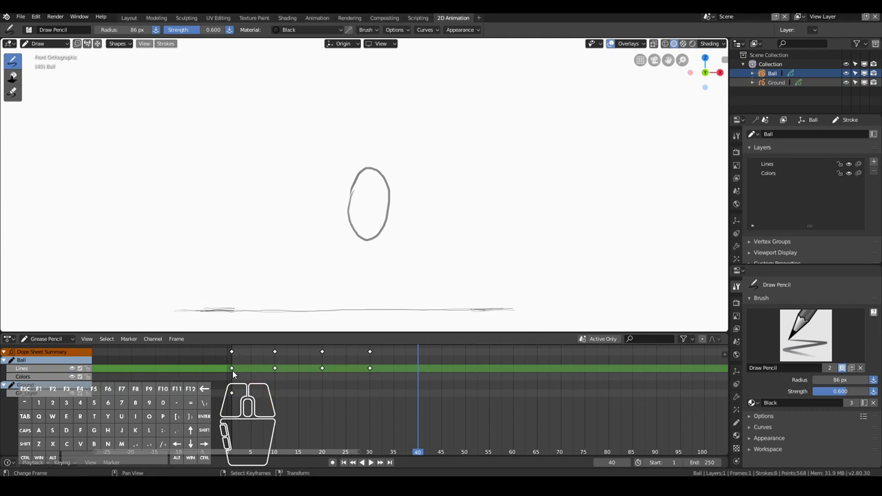
right_click(234, 366)
mouse_move(234, 373)
mouse_down()
mouse_move(242, 375)
mouse_move(227, 371)
mouse_up()
key(shift+d)
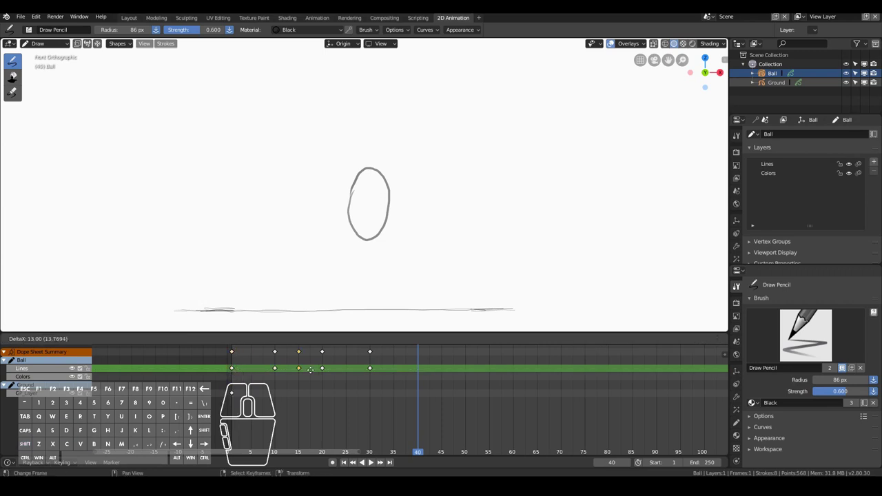
click(419, 371)
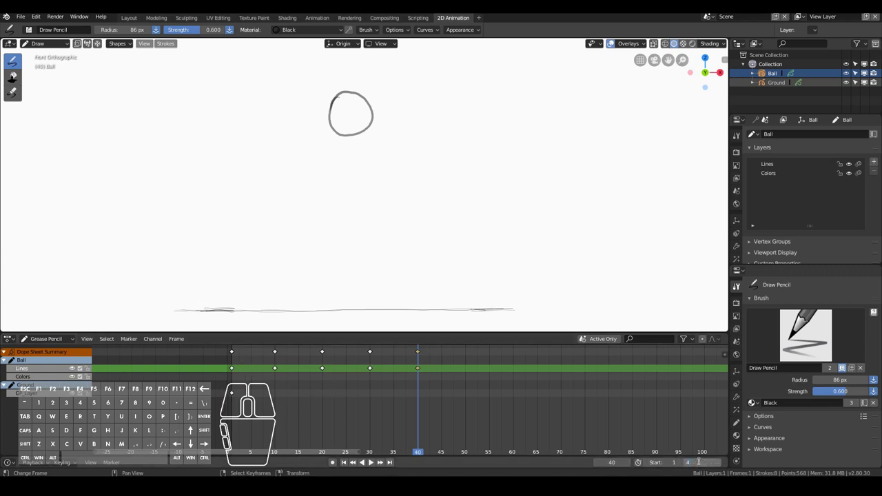
Set the scene's end frame to 40 and play the bouncing ball animation
text(0)
key(Return)
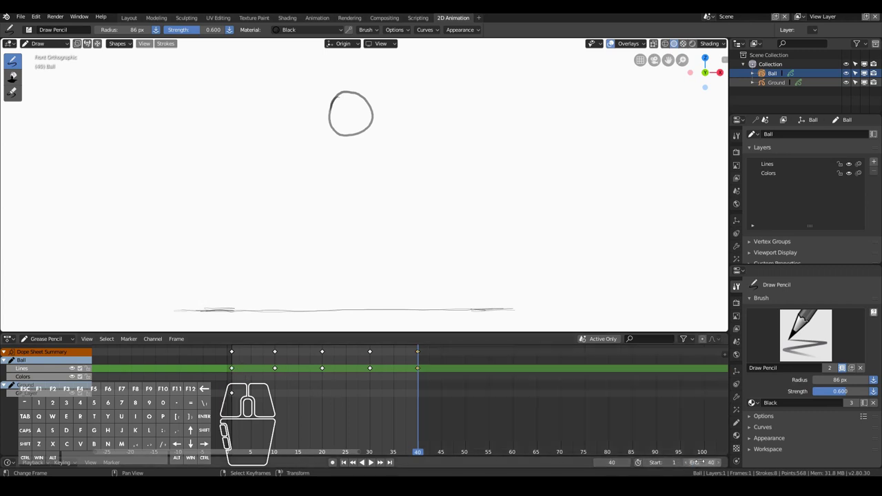
click(373, 463)
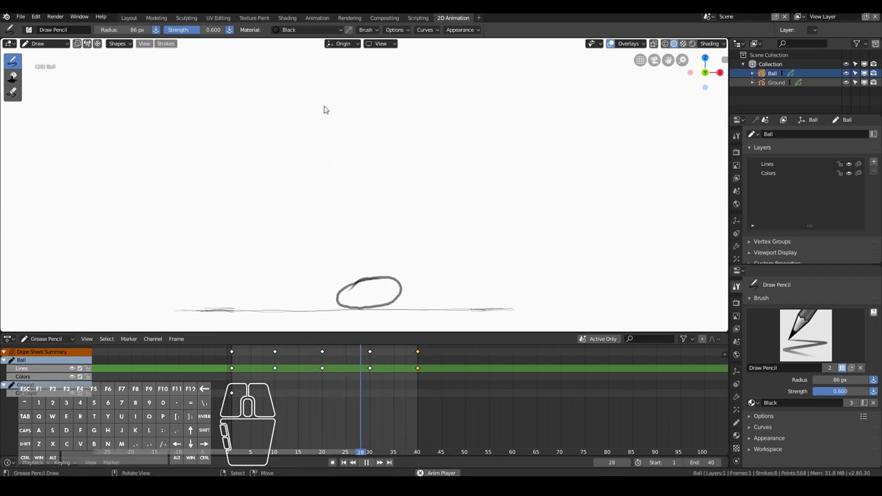
Return to frame 1, stop playback and switch the Ball object to Edit Mode
click(234, 371)
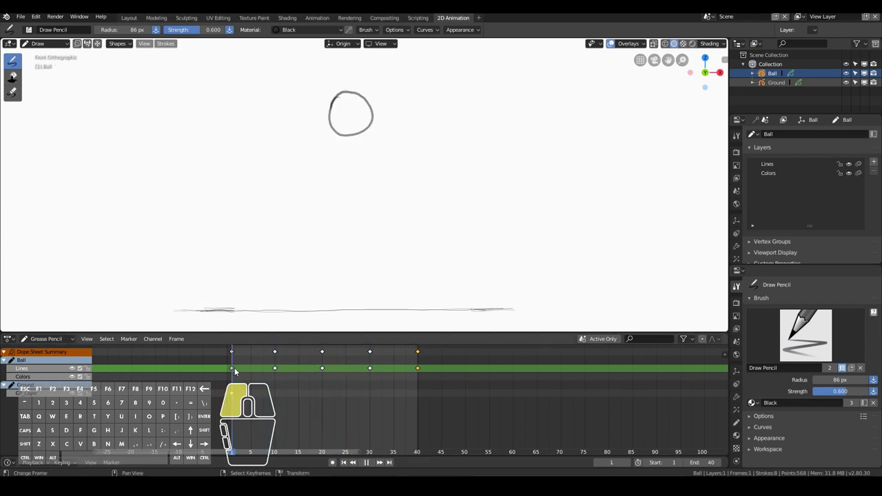
key(space)
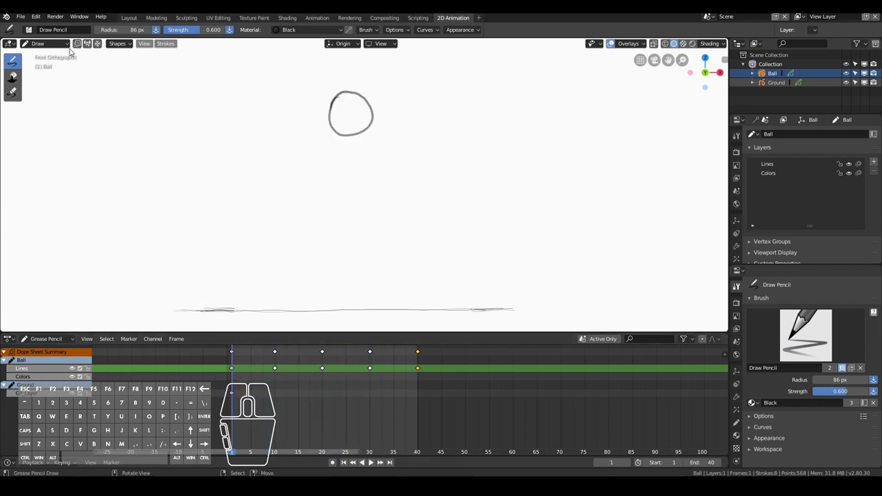
key(Tab)
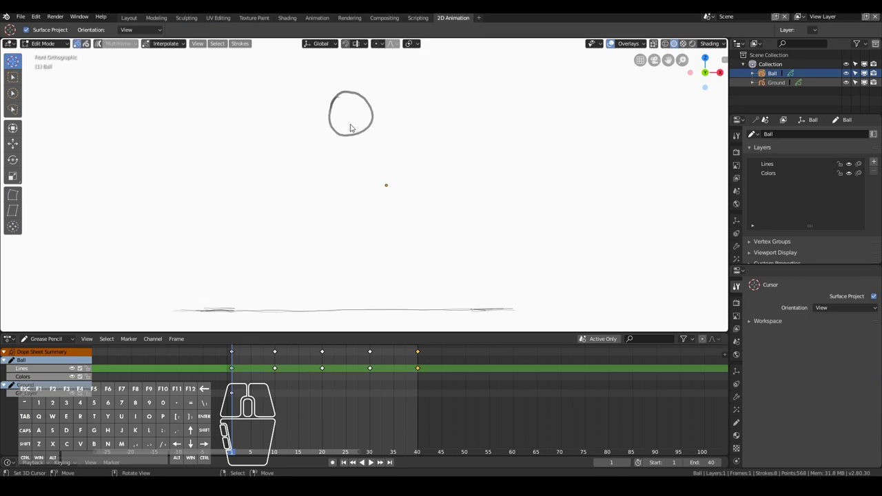
Shift all strokes of the frame 1 ball drawing rightward along the X axis and briefly play the animation
key(a)
key(g)
key(x)
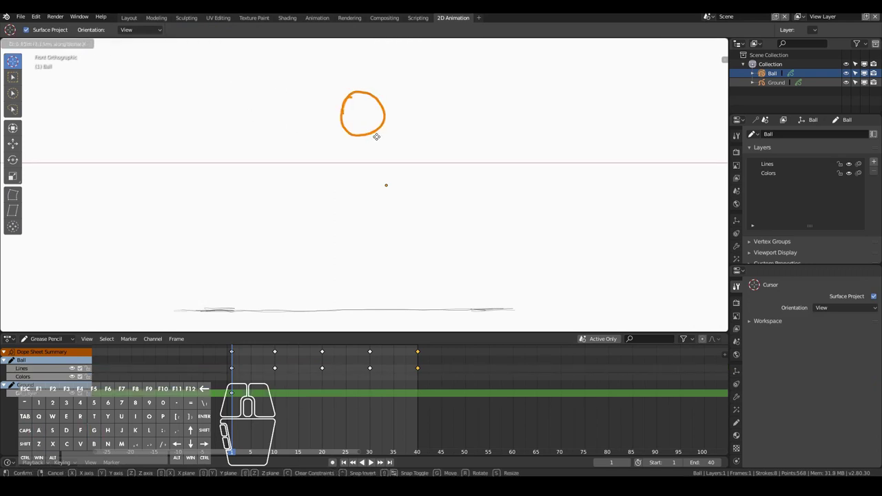
click(385, 137)
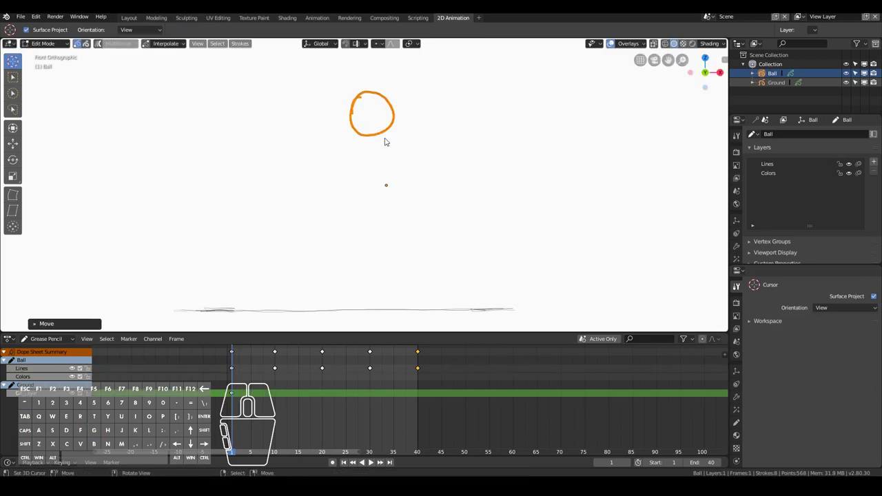
key(alt+a)
key(alt+a)
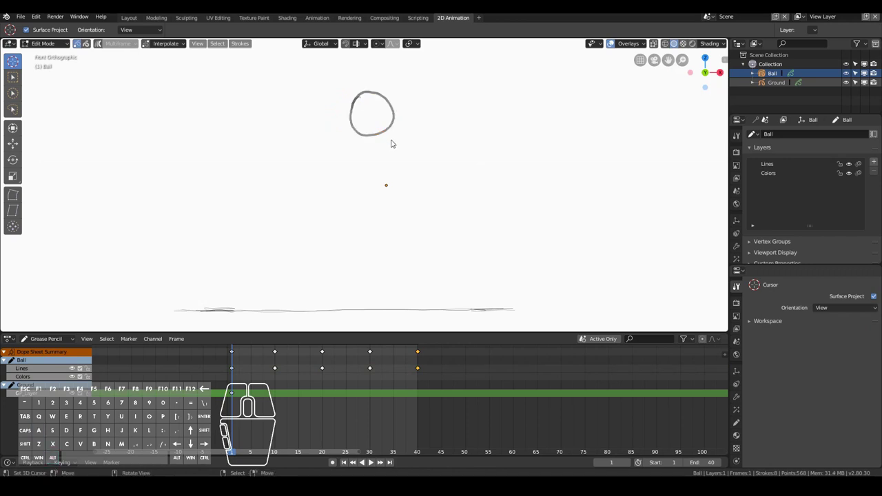
click(376, 464)
key(Escape)
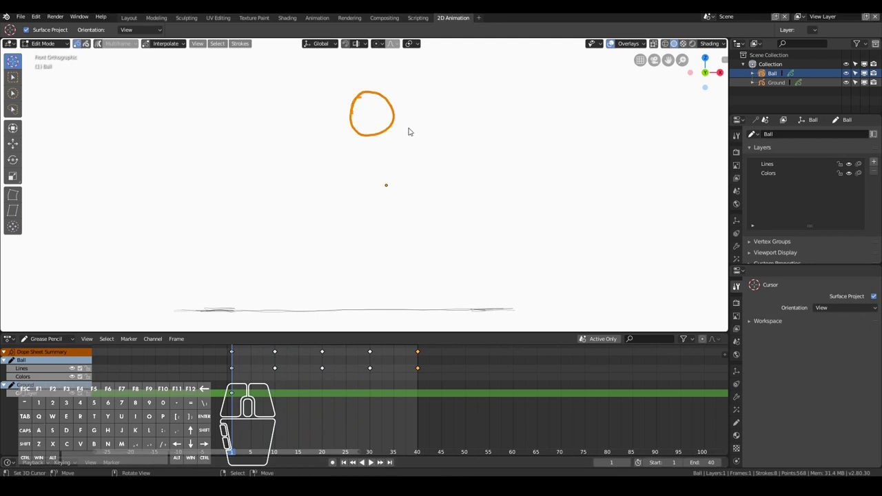
Move the frame 1 ball drawing back leftward along the X axis and return to Object Mode
key(g)
key(x)
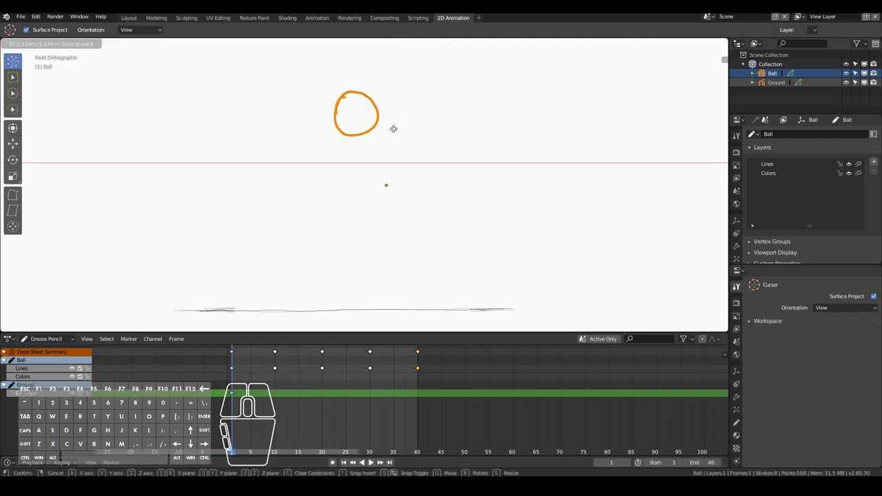
click(391, 133)
key(Tab)
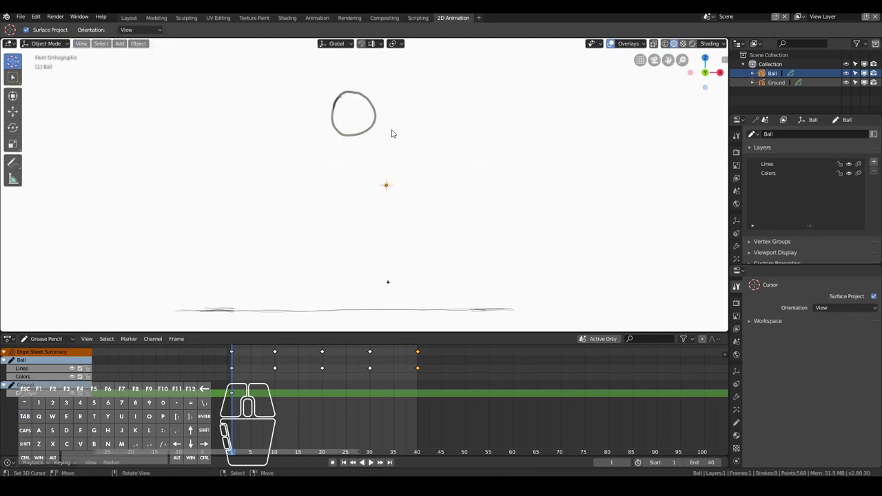
Play the bouncing ball animation from frame 1 to check the horizontal alignment of its drawings
click(371, 463)
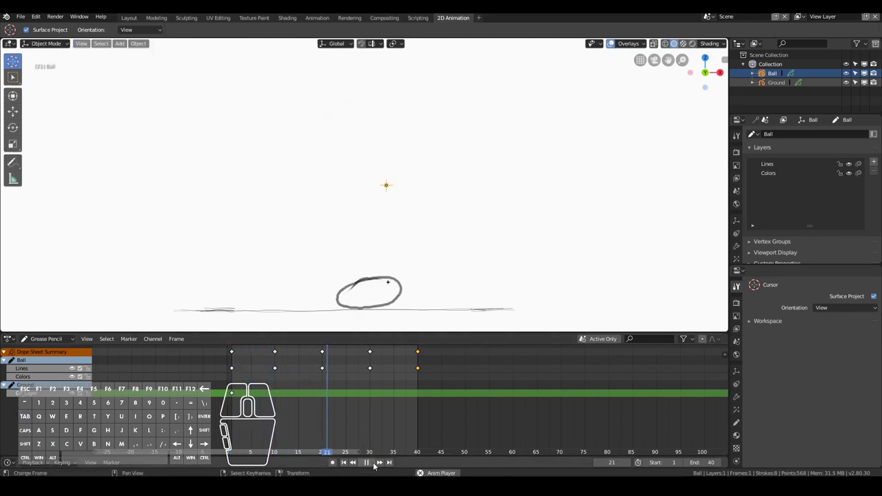
key(Escape)
click(241, 378)
key(shift+Left)
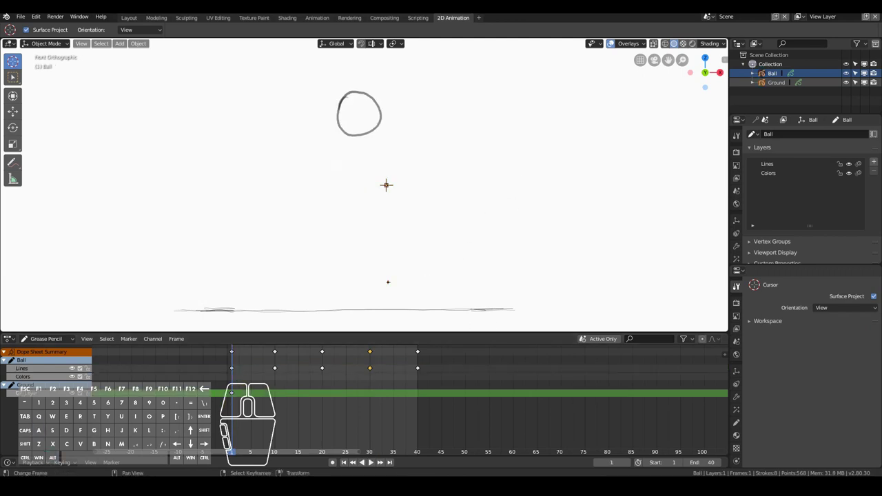
click(371, 462)
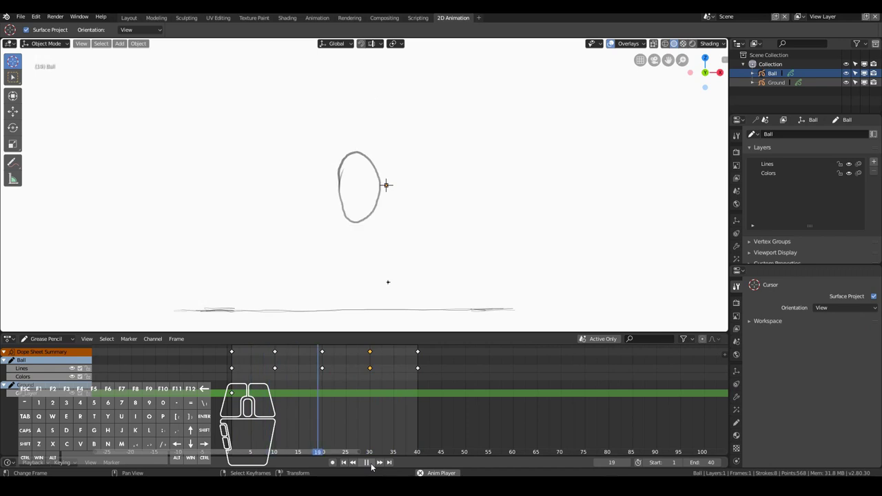
click(366, 463)
Switch to Draw mode and draw a slightly stretched ball at frame 3, just below the frame 1 ball's height
key(ctrl+Tab)
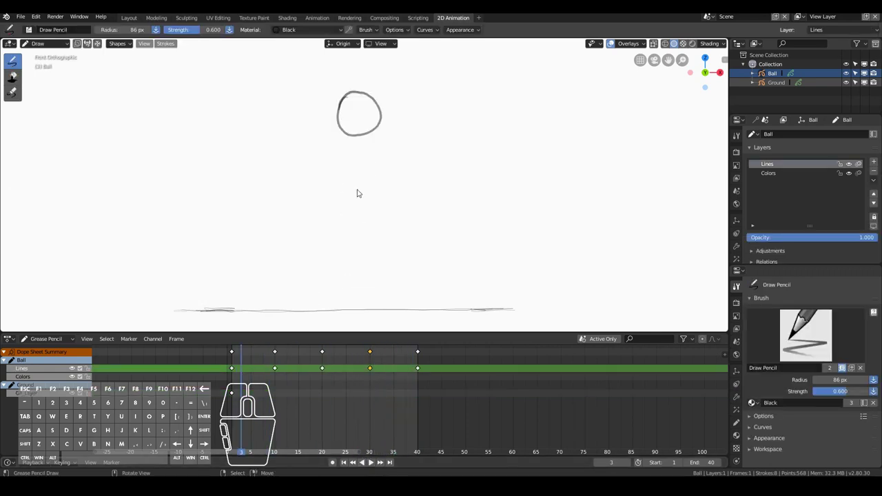
mouse_move(355, 112)
mouse_down()
mouse_move(340, 137)
mouse_move(364, 155)
mouse_move(383, 131)
mouse_move(369, 106)
mouse_move(346, 121)
mouse_up()
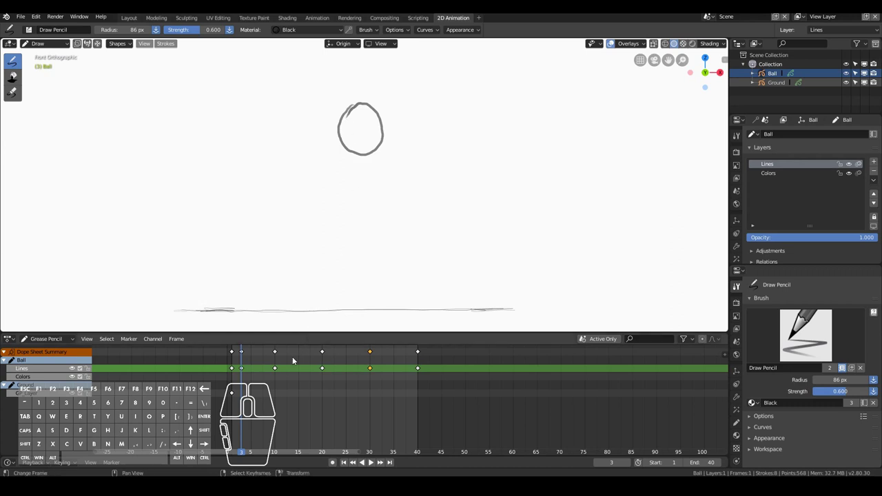
key(space)
Draw in-between balls just above the ground at frame 23 and near the starting height at frame 38, and preview the playback
click(282, 363)
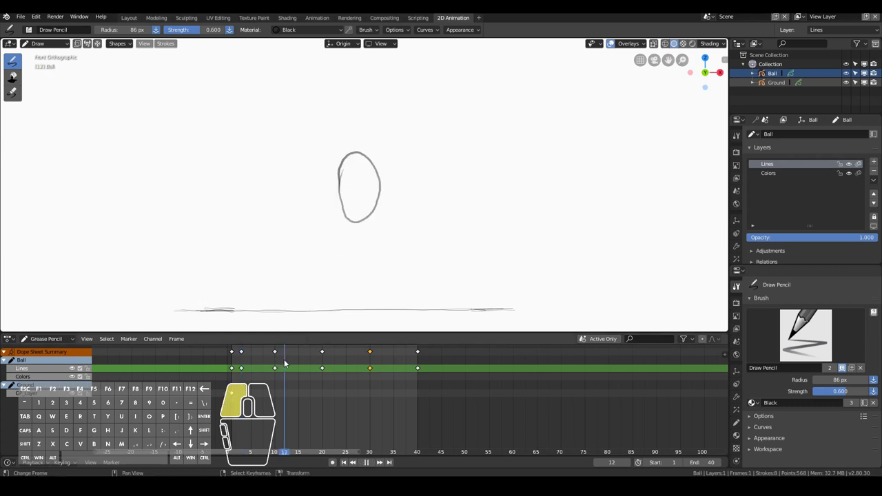
click(348, 262)
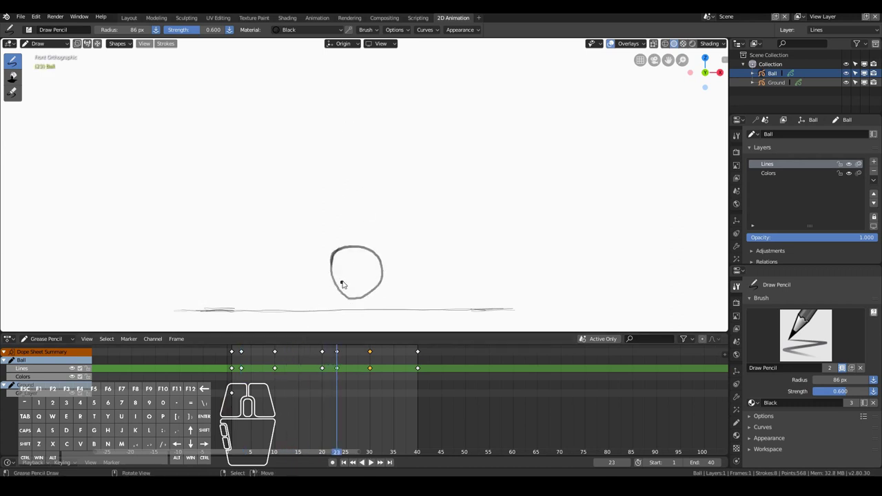
drag(348, 133, 371, 149)
click(362, 462)
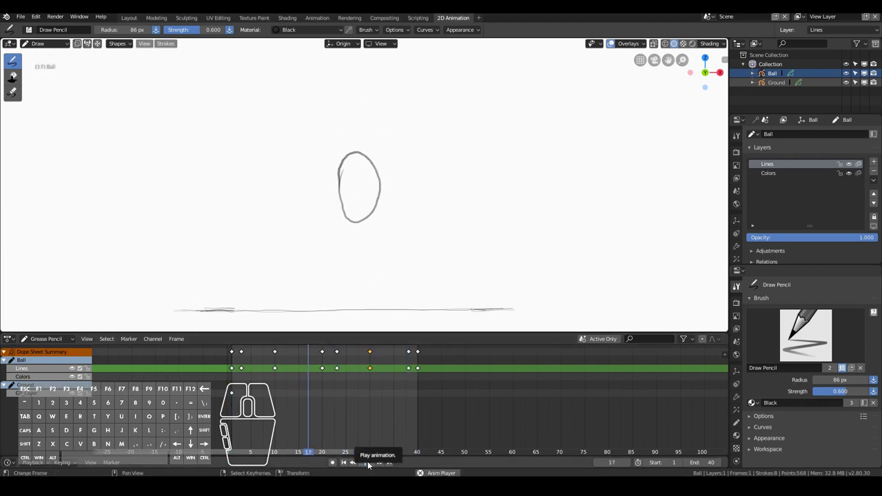
key(space)
key(space)
Draw short motion lines above the ball at frame 10, beside the squashed ball at frame 20 and below the ball at frame 30
mouse_move(282, 365)
mouse_down()
mouse_move(262, 368)
mouse_move(275, 372)
mouse_up()
mouse_move(364, 137)
mouse_down()
mouse_move(346, 134)
mouse_move(360, 146)
mouse_move(347, 143)
mouse_up()
drag(307, 372, 324, 376)
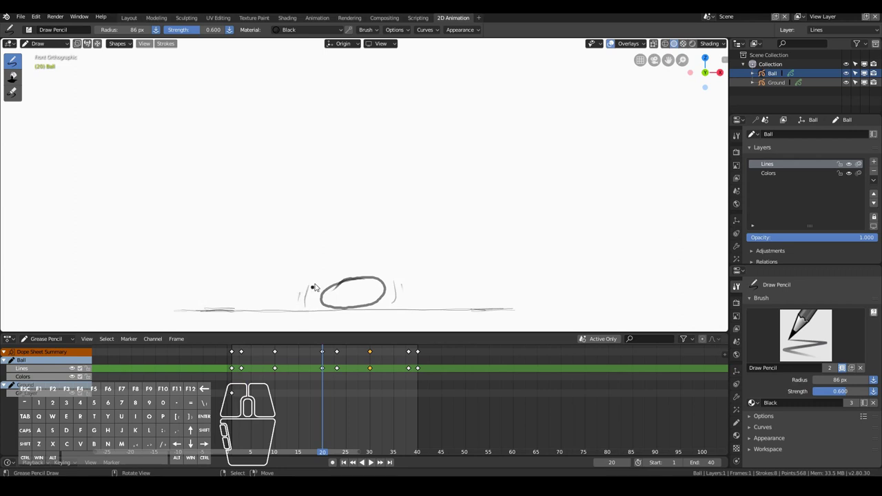
drag(323, 371, 368, 370)
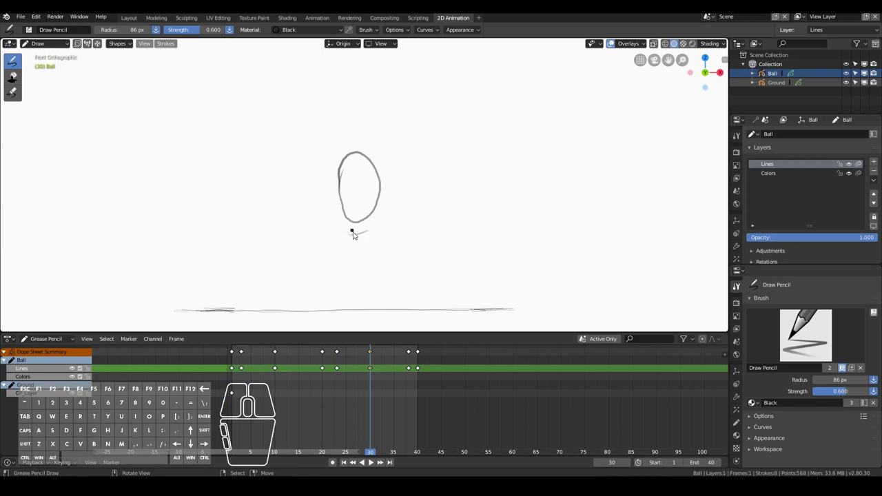
Play the animation from frame 1 to review the motion lines and in-between drawings
drag(441, 362, 232, 358)
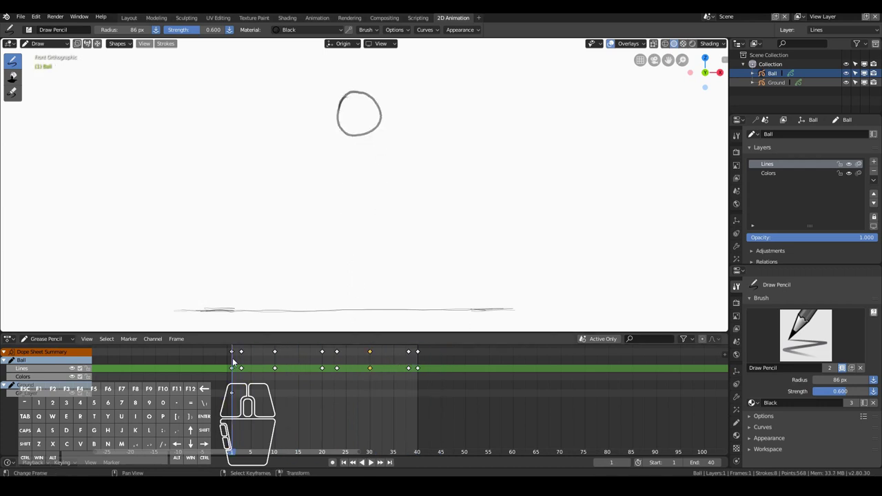
click(371, 462)
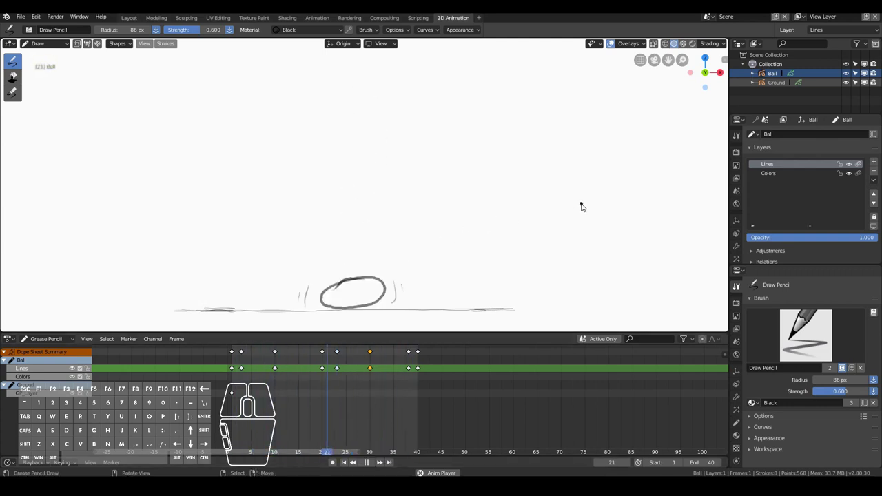
key(Escape)
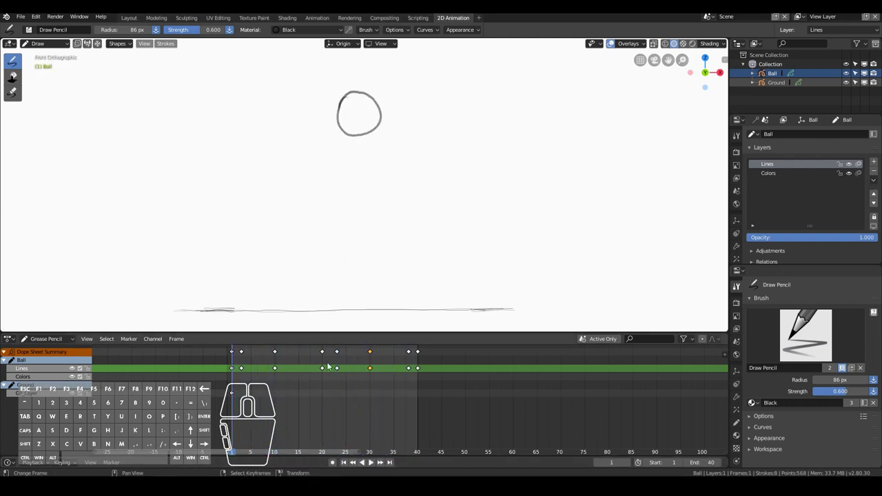
Duplicate the ball's frame 23 keyframe to a few frames before the squash drawing at frame 20
mouse_move(250, 370)
mouse_down()
mouse_move(325, 376)
mouse_move(306, 377)
mouse_move(313, 381)
mouse_move(335, 368)
mouse_move(341, 377)
mouse_up()
key(b)
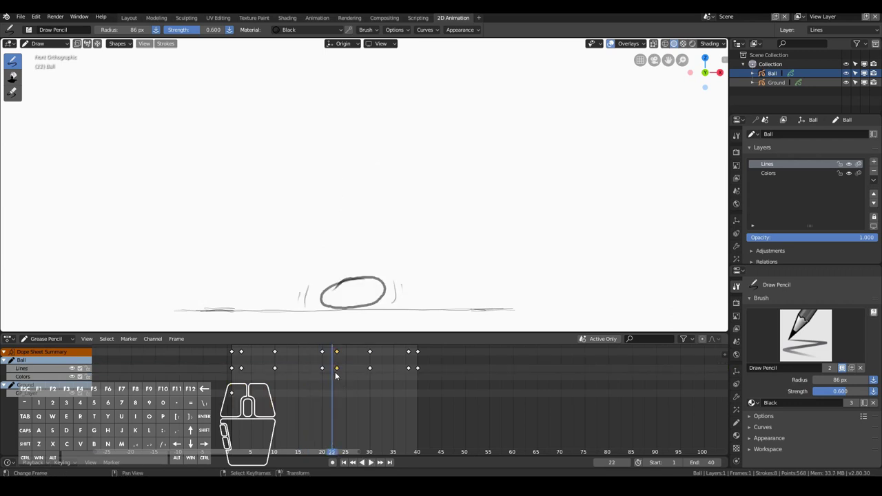
key(shift+d)
click(307, 372)
right_click(303, 356)
Scale the three keyframes around frame 20 inward to frames 18, 20 and 22, and play the animation from frame 1
drag(296, 361, 354, 380)
click(324, 370)
key(s)
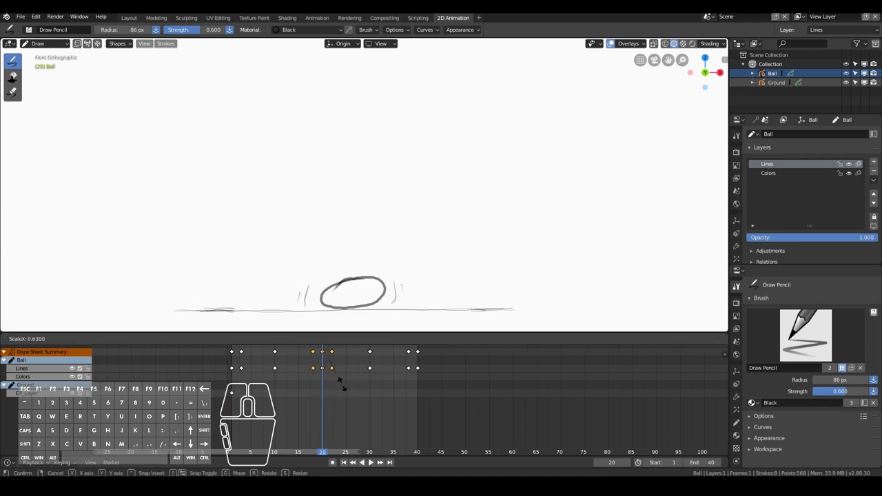
click(338, 386)
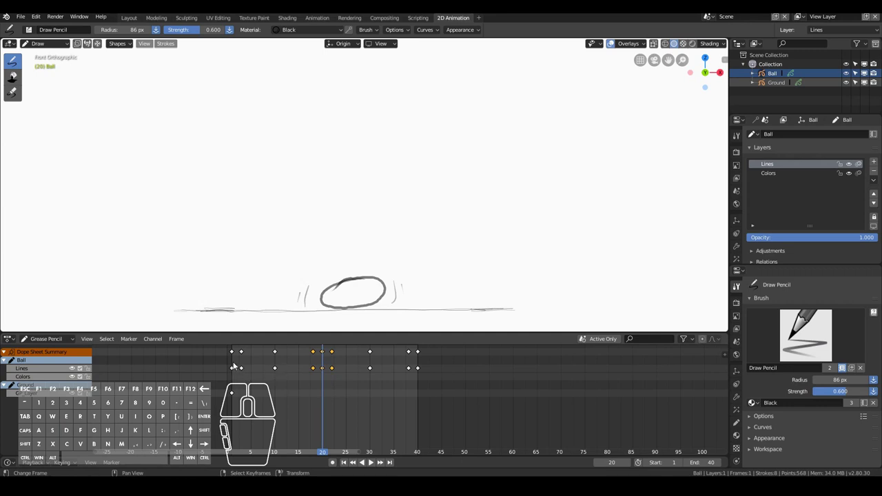
key(shift+Left)
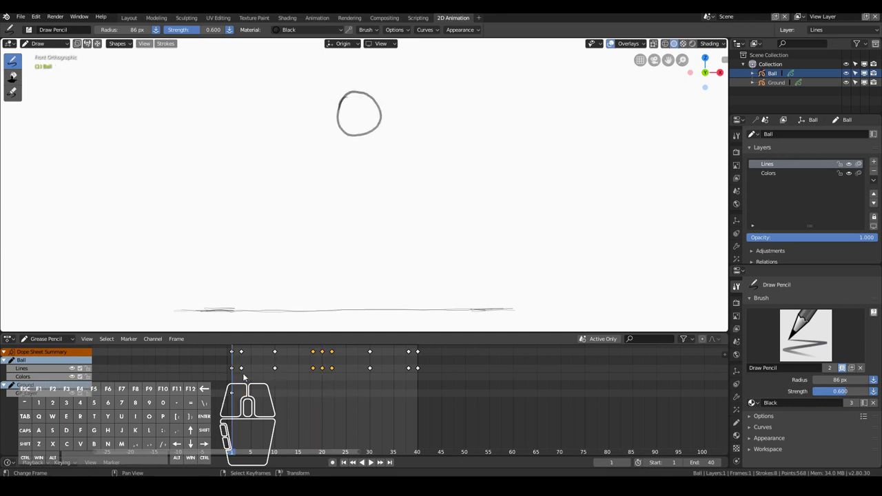
click(368, 462)
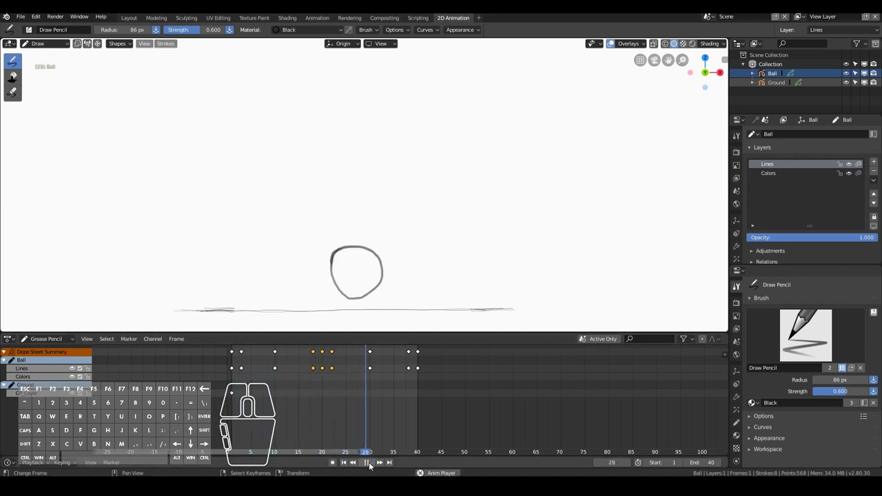